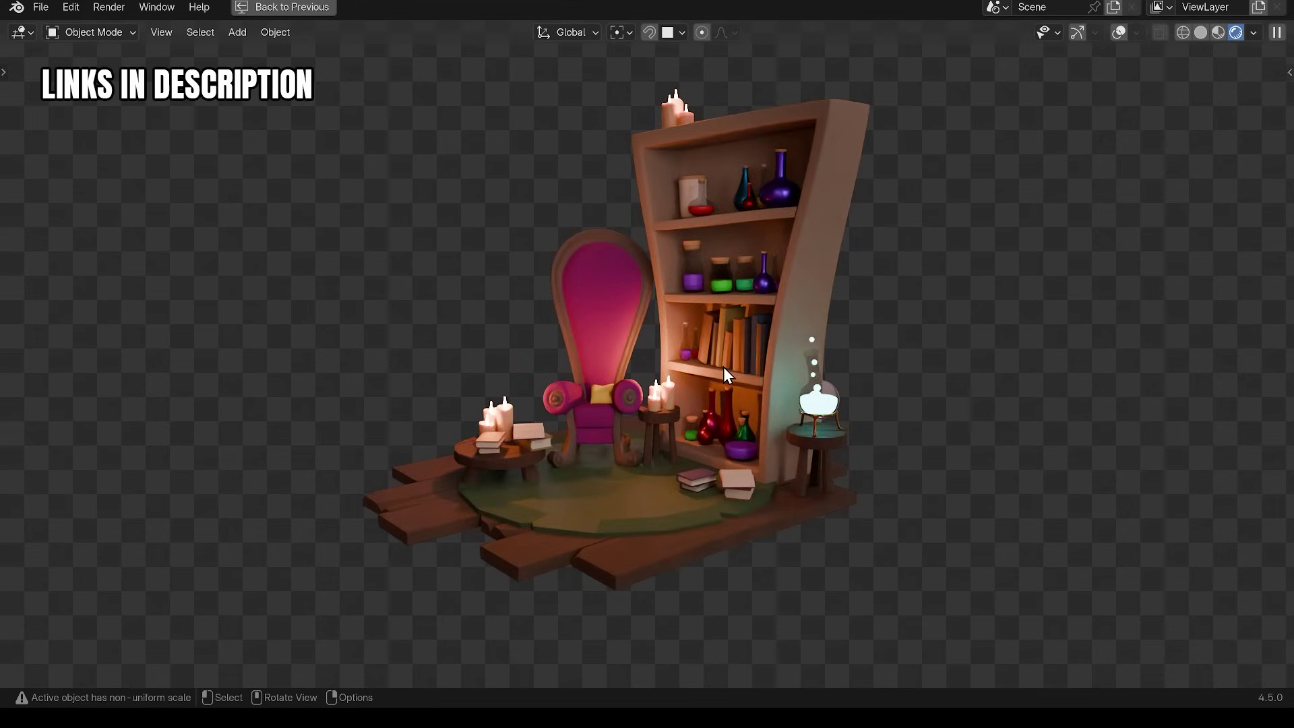
- Orbit the view around the finished stylized bookcase scene
middle_drag(512, 402, 596, 406)
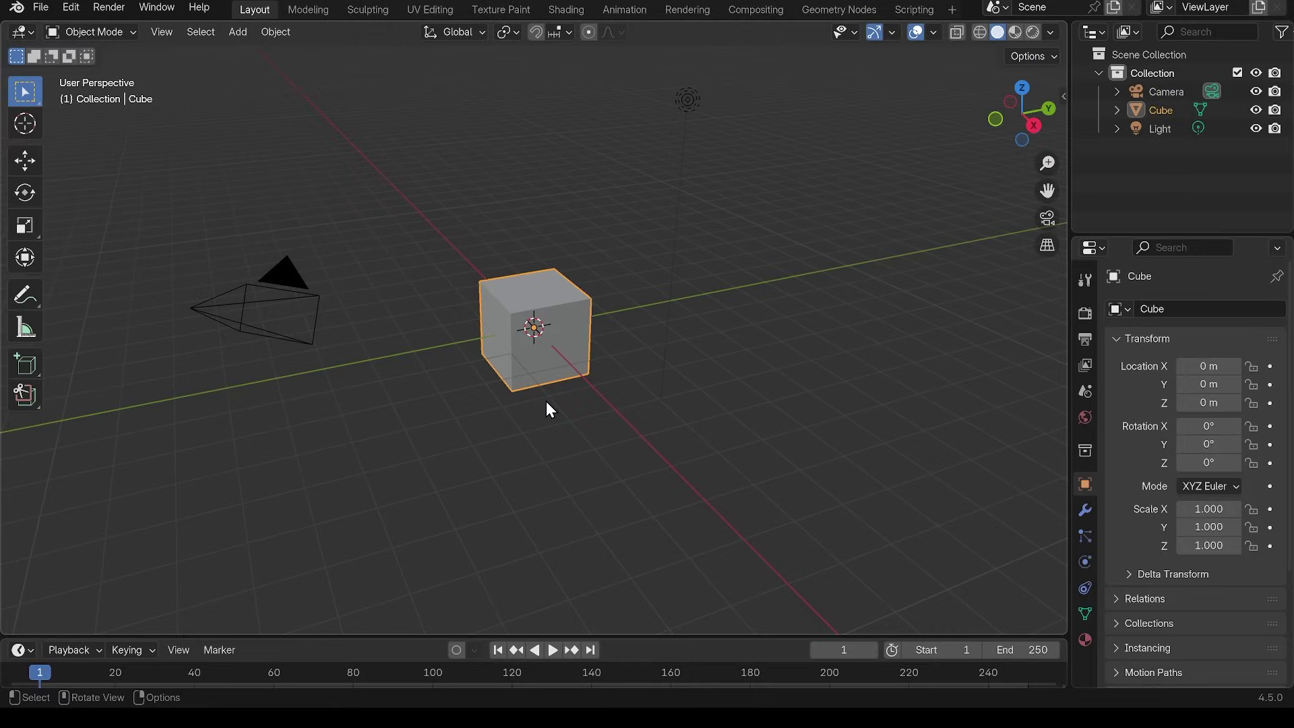
- Scale the cube to 0.536 on X and 0.256 on Y to form a narrow block
scroll(584, 396, up, 4)
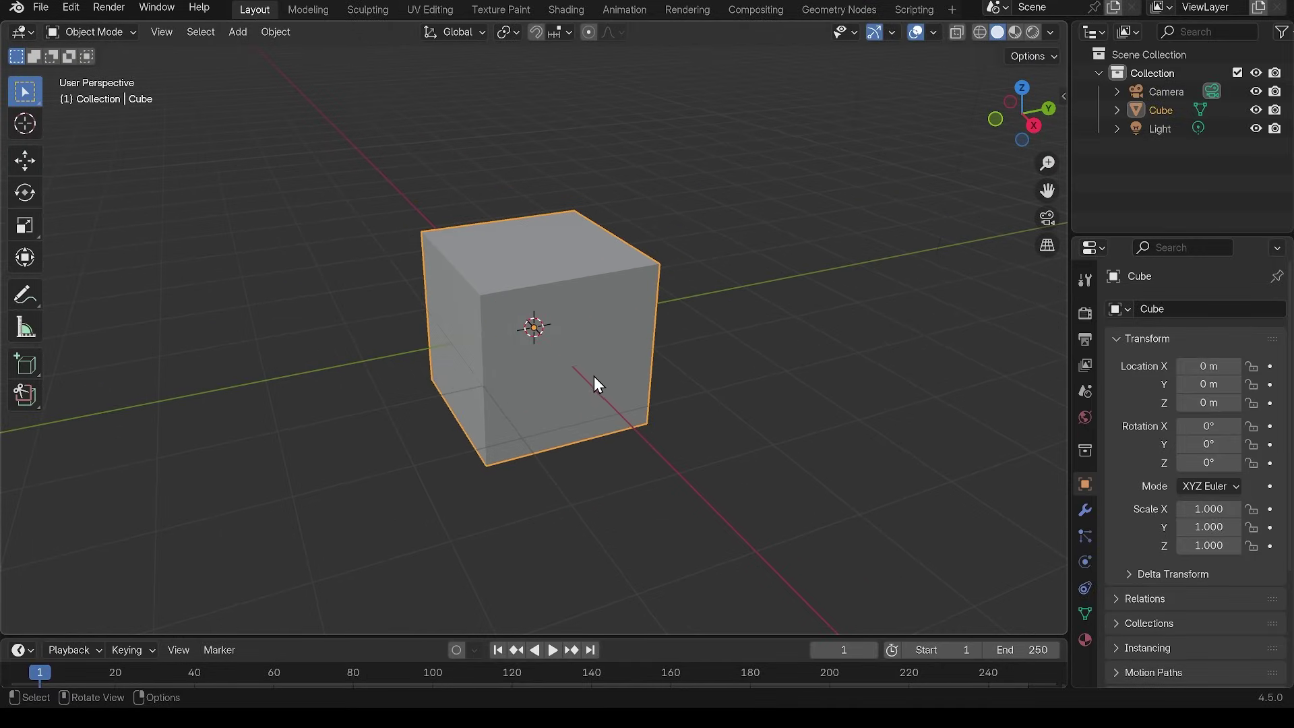
click(624, 273)
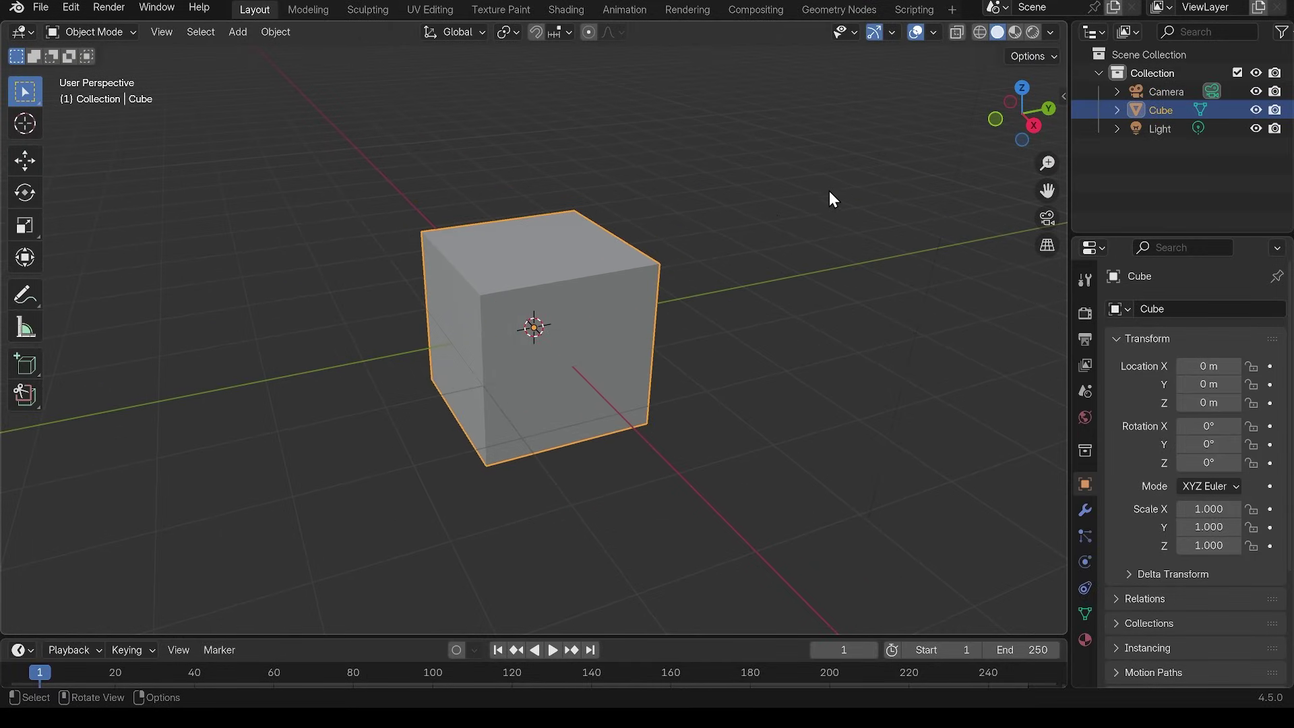
key(s)
key(y)
click(620, 268)
middle_drag(620, 269, 532, 337)
key(s)
key(x)
click(656, 292)
key(s)
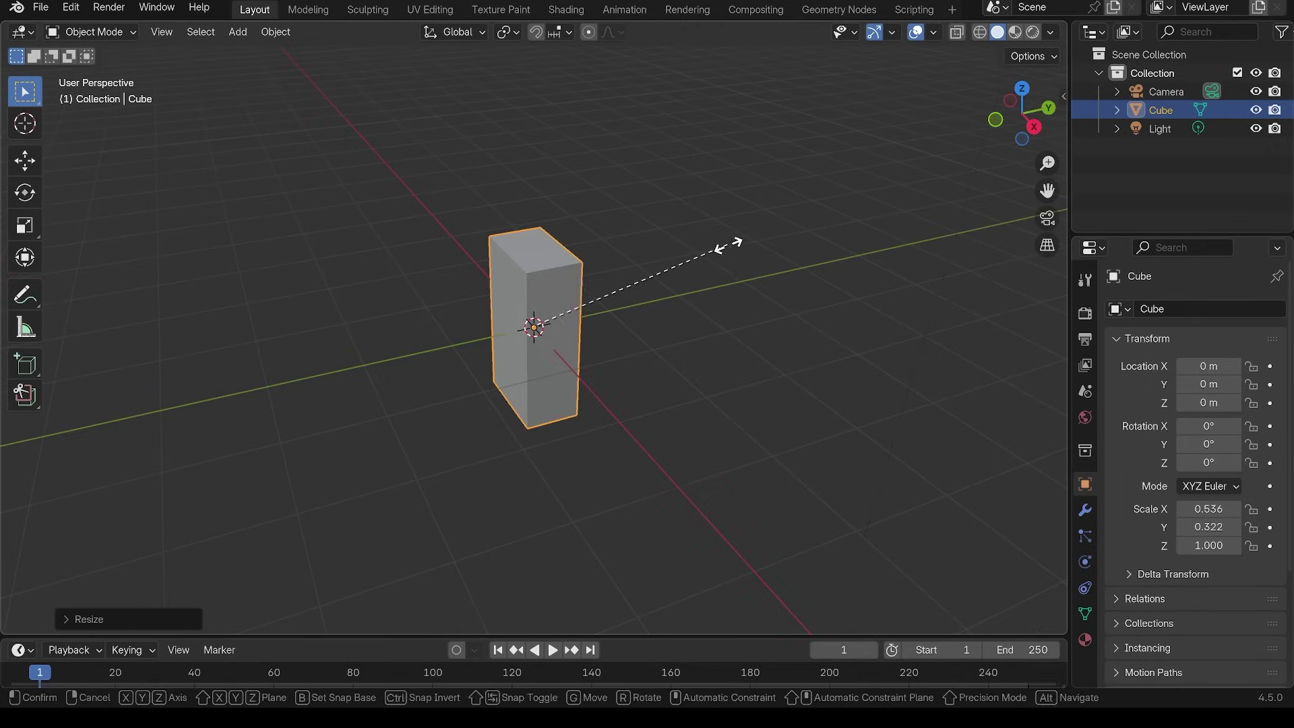
key(y)
click(682, 270)
middle_drag(682, 270, 617, 296)
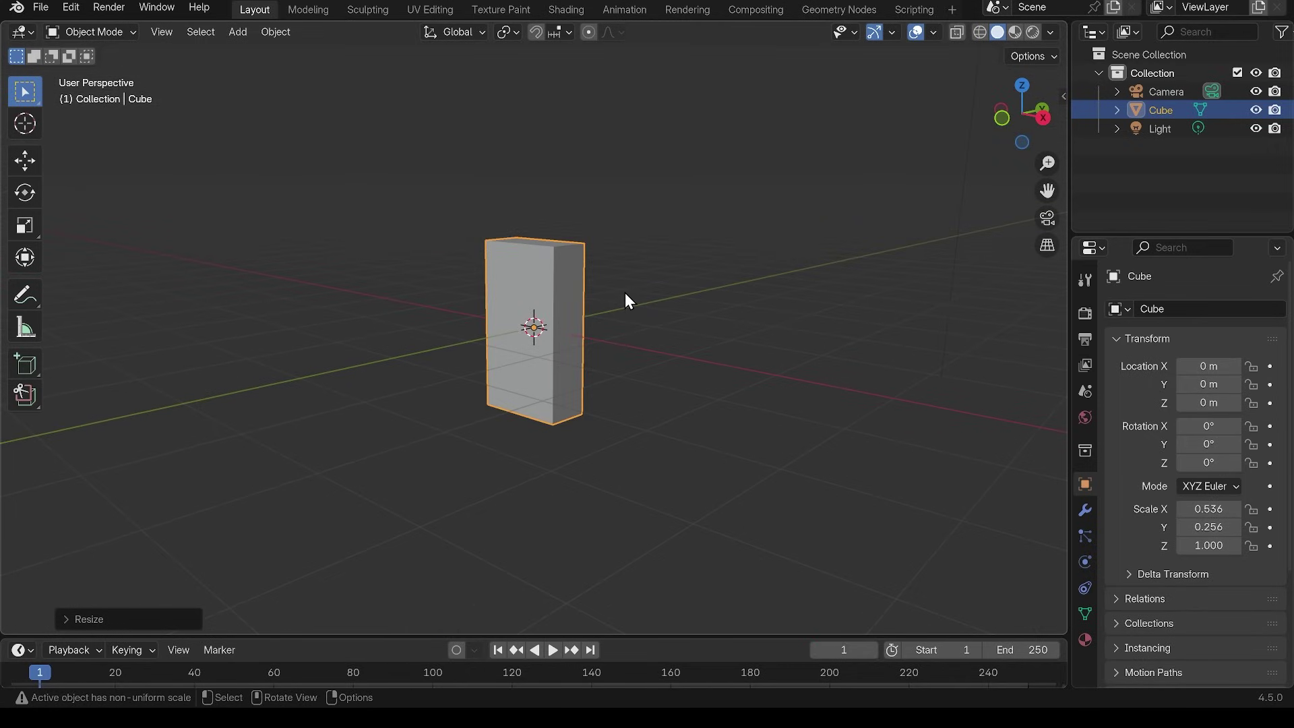
- Raise the block vertically to Z 1.0219 m so it sits on the grid
key(g)
key(z)
click(591, 244)
scroll(589, 237, up, 2)
middle_drag(589, 237, 621, 326)
- Delete the block's front face in Edit Mode to open the box
key(Tab)
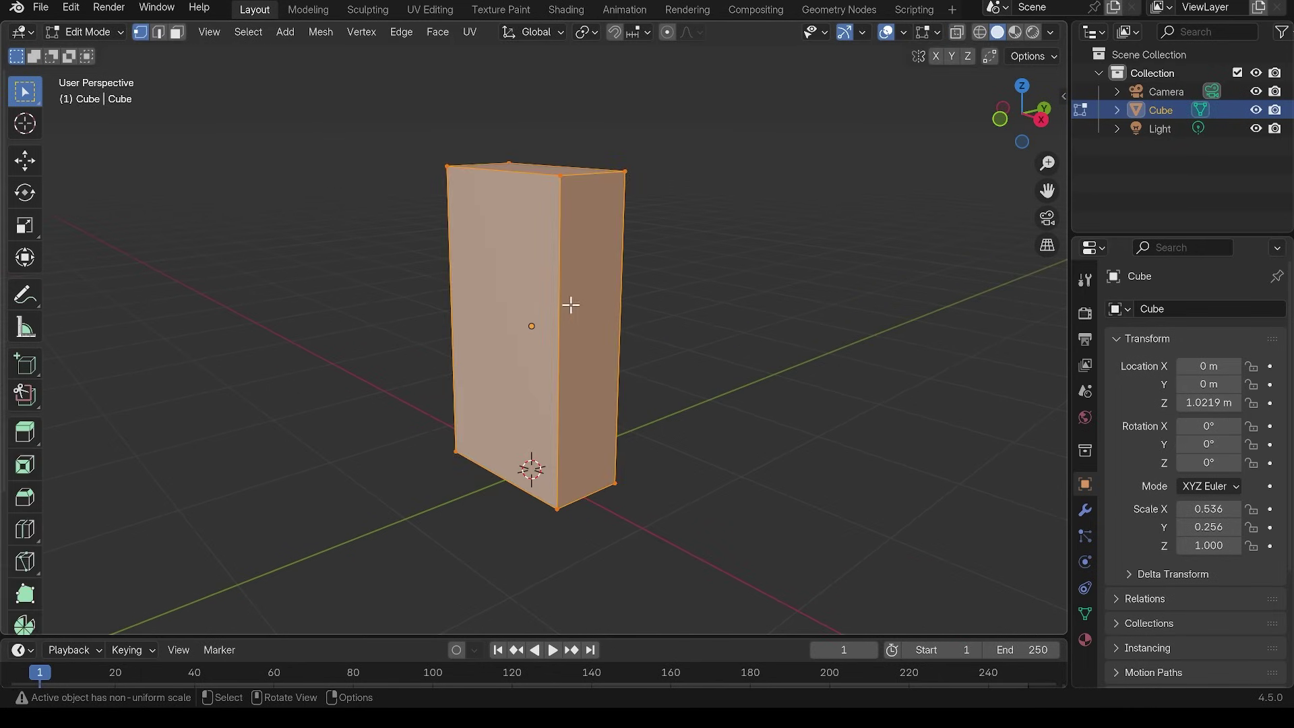
key(3)
click(540, 312)
key(x)
click(565, 348)
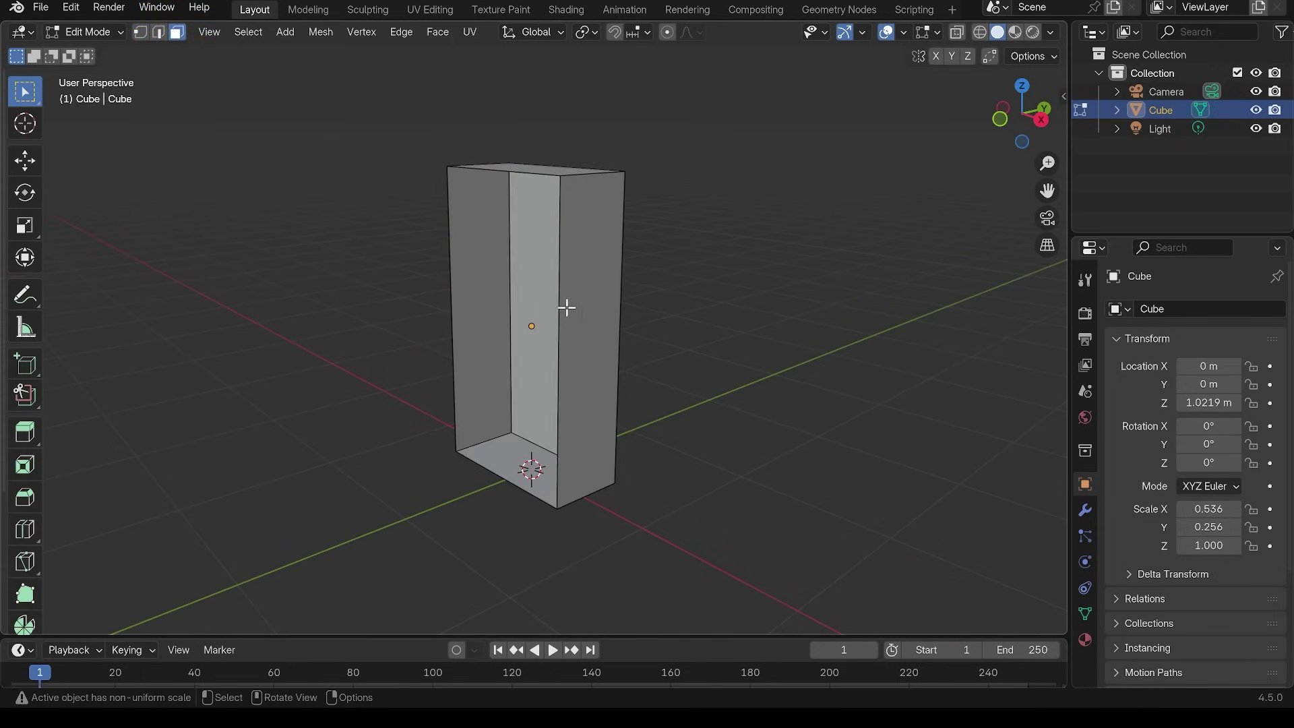
middle_drag(610, 367, 659, 376)
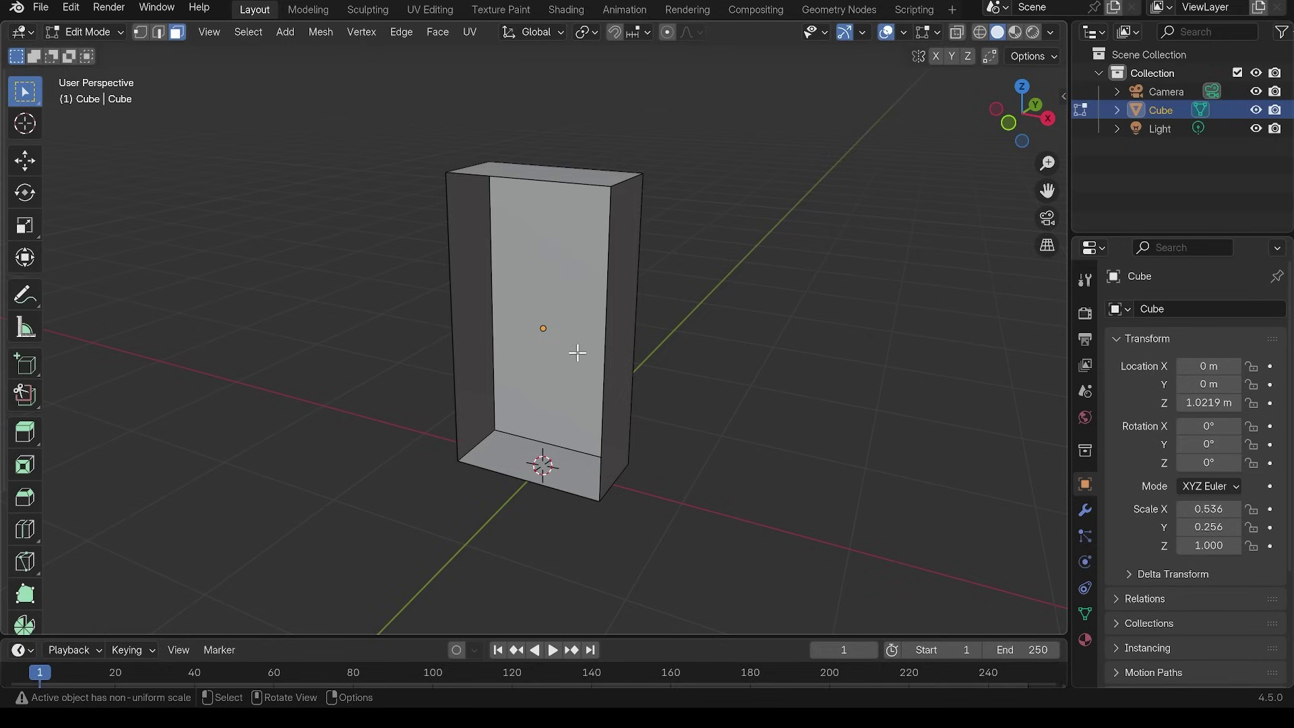
- Add three evenly spaced horizontal loop cuts around the box
key(ctrl+r)
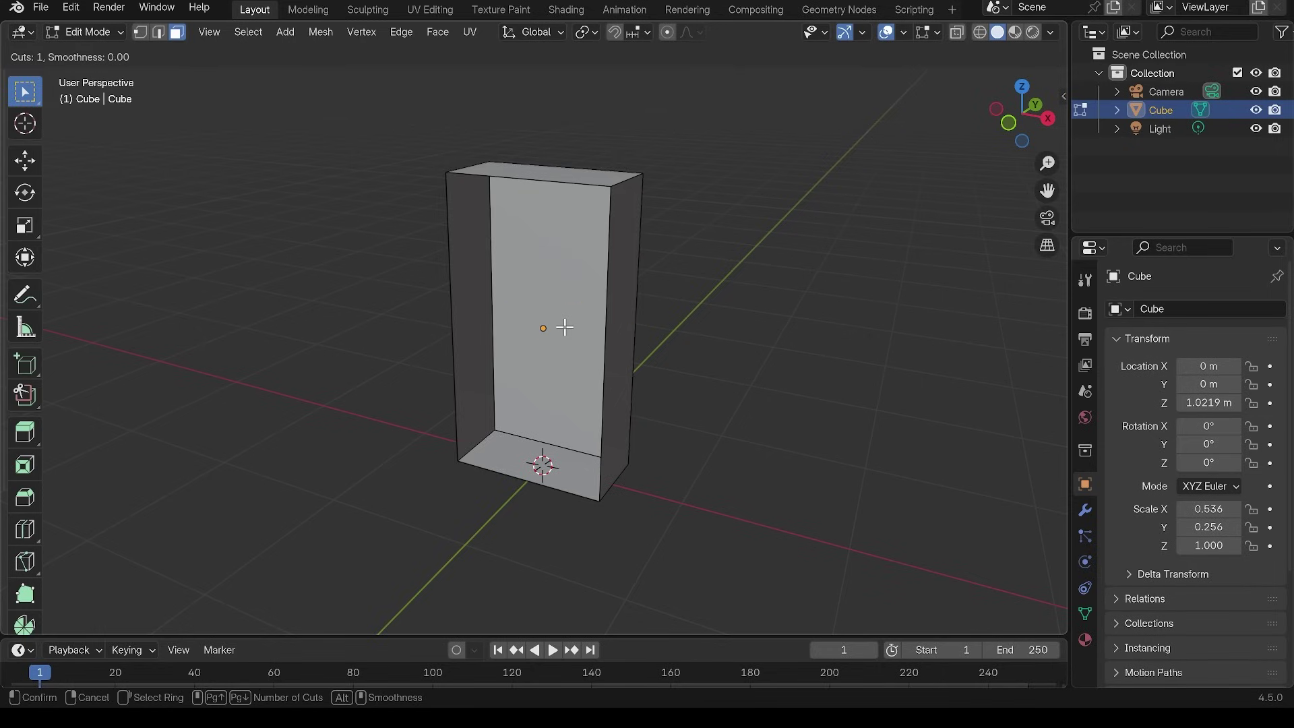
scroll(584, 338, up, 1)
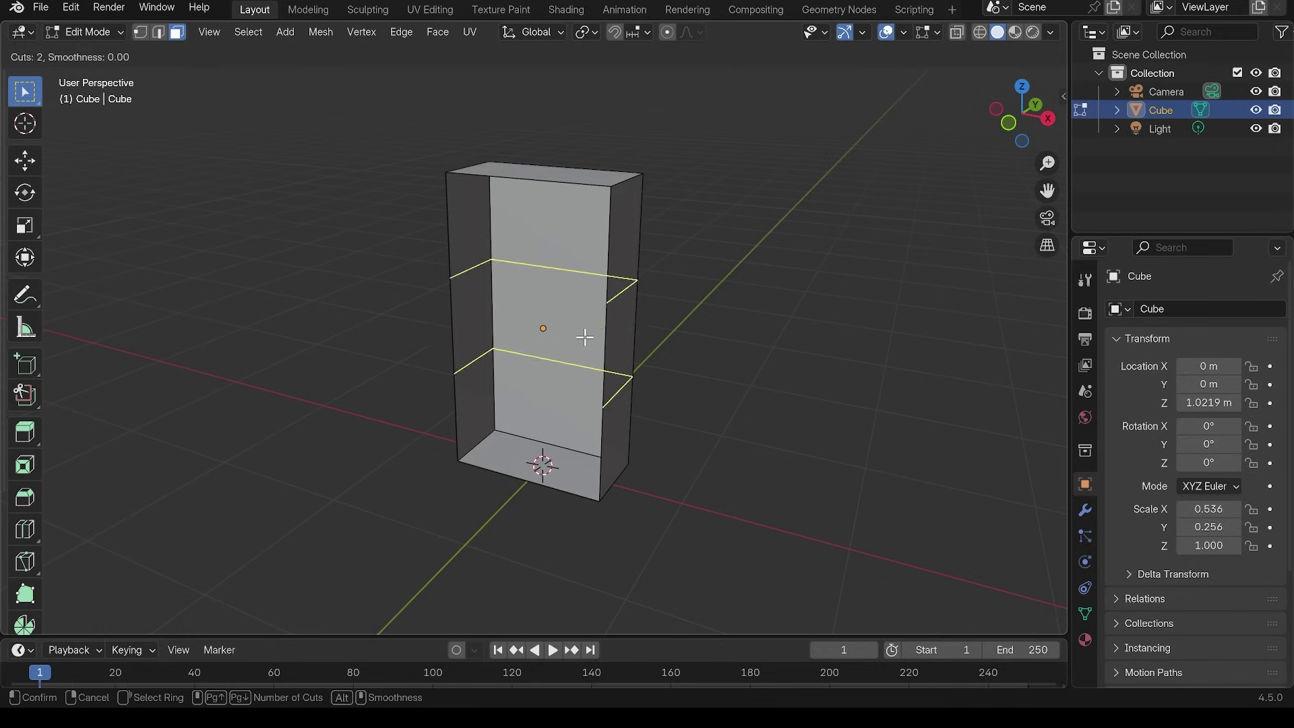
scroll(584, 338, up, 1)
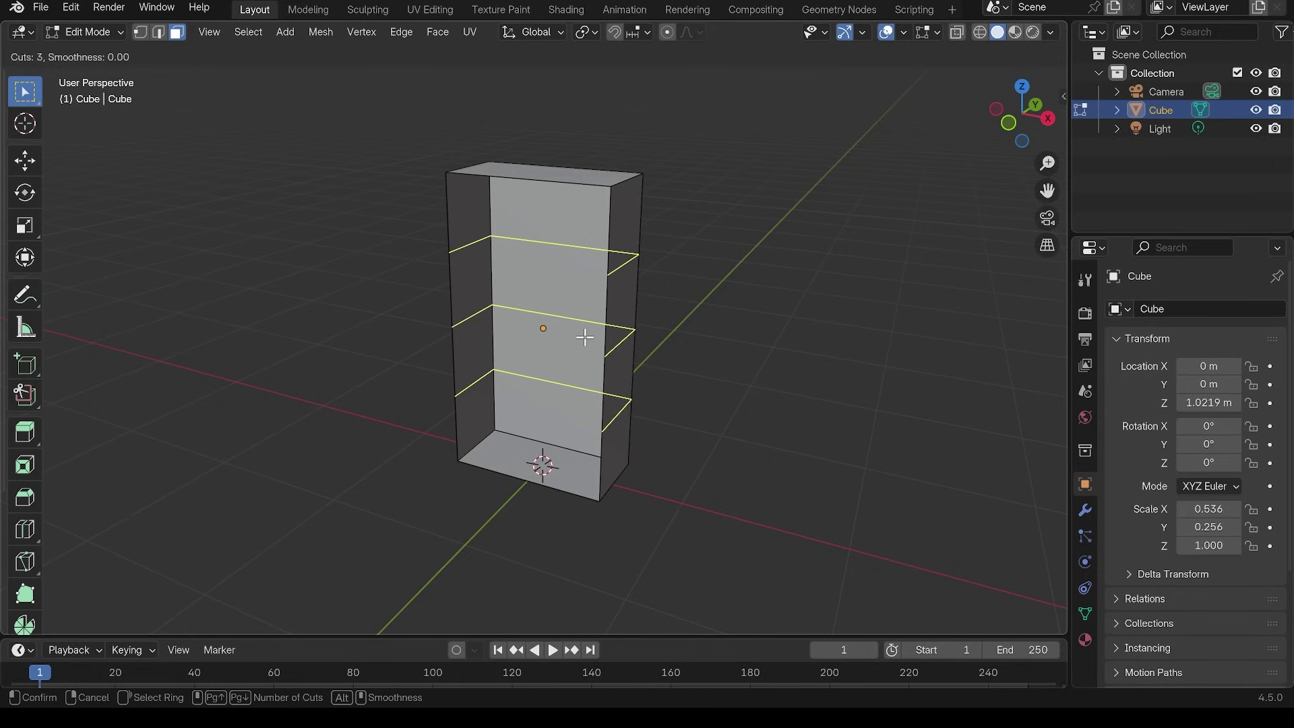
click(584, 338)
right_click(585, 338)
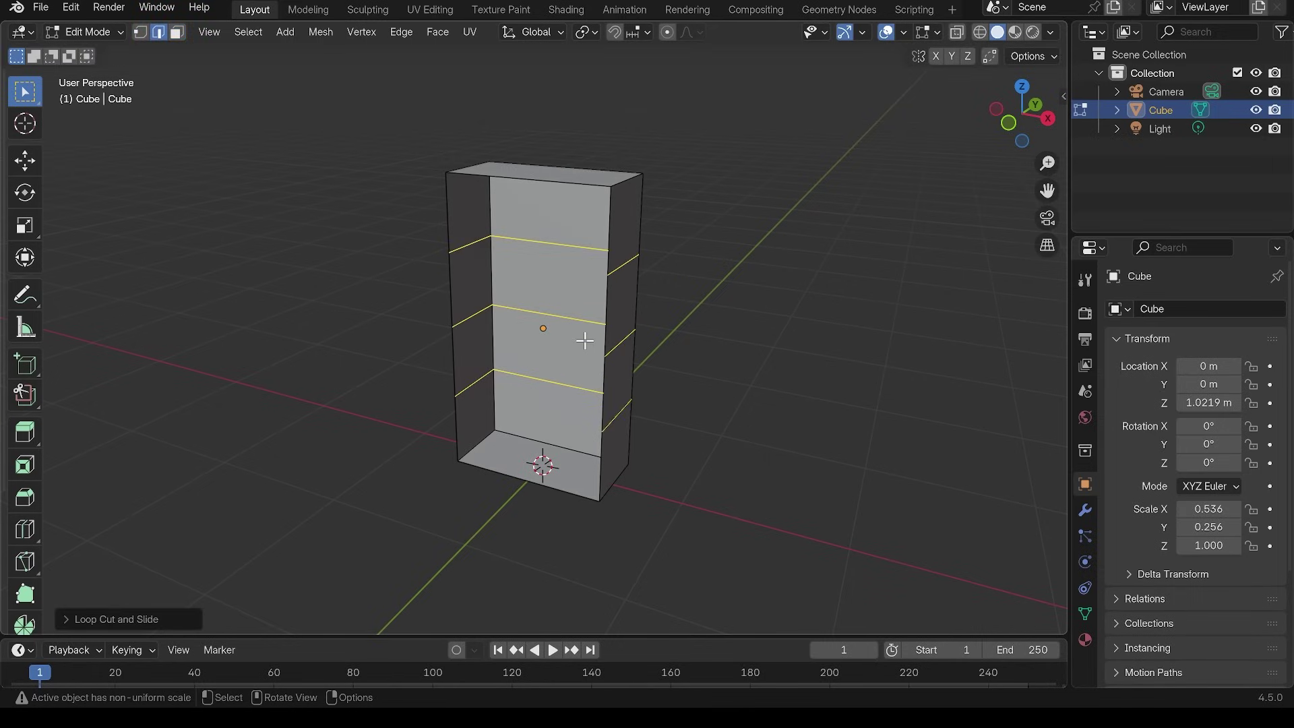
middle_drag(607, 338, 574, 305)
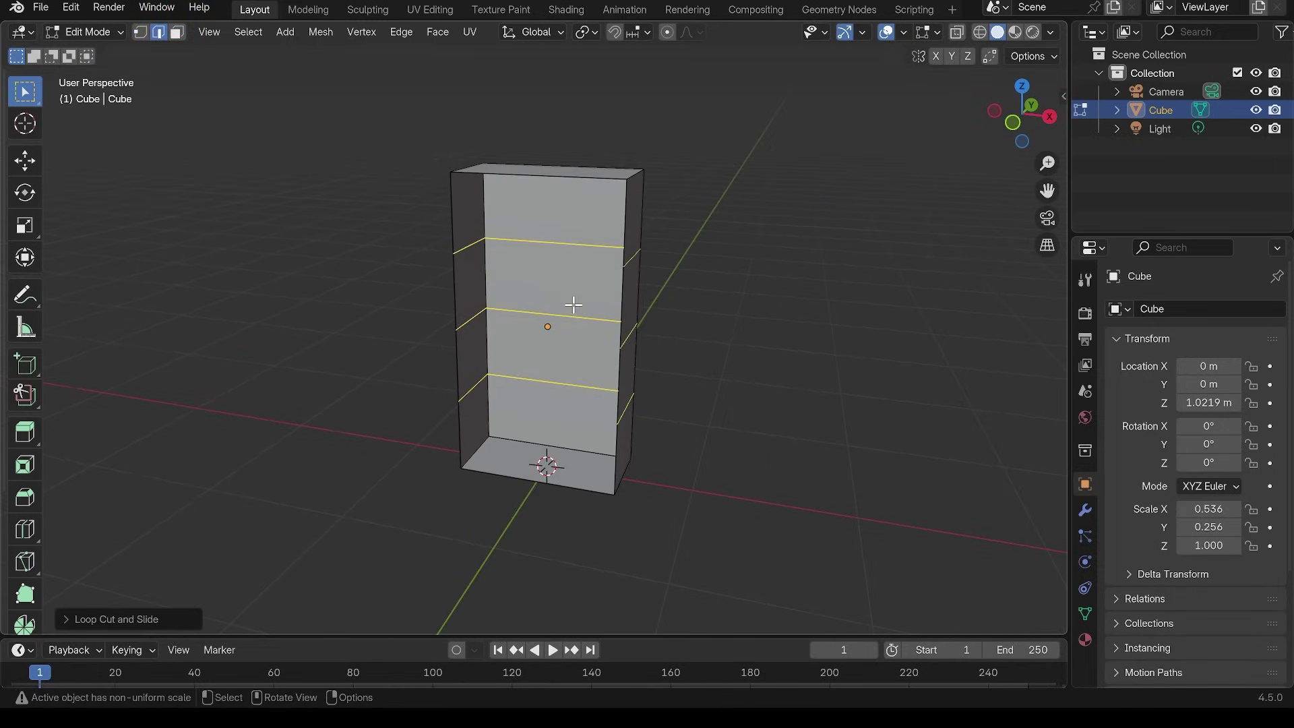
- Fill the top, middle and lower edge loops to make three shelves
alt+click(547, 244)
key(f)
alt+click(548, 316)
key(f)
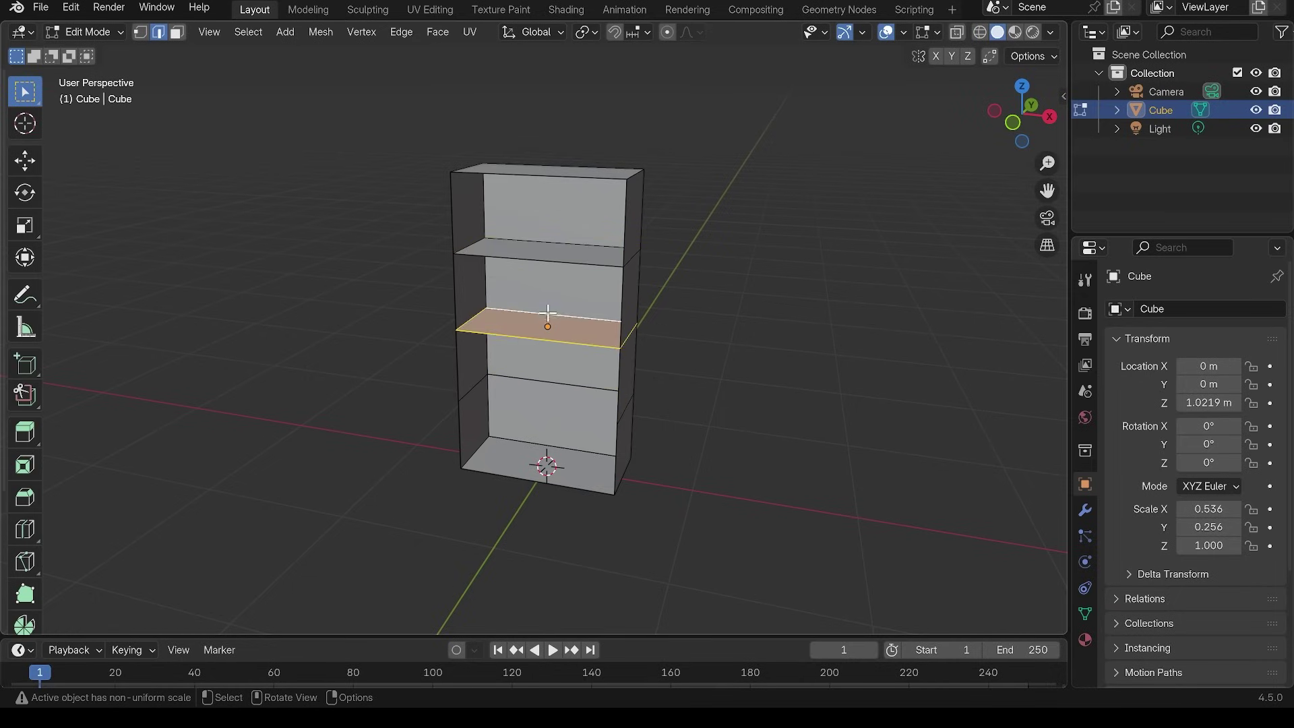
alt+click(543, 379)
key(f)
scroll(634, 364, down, 1)
mouse_move(647, 378)
middle_down()
mouse_move(641, 344)
mouse_move(610, 361)
mouse_move(625, 372)
middle_up()
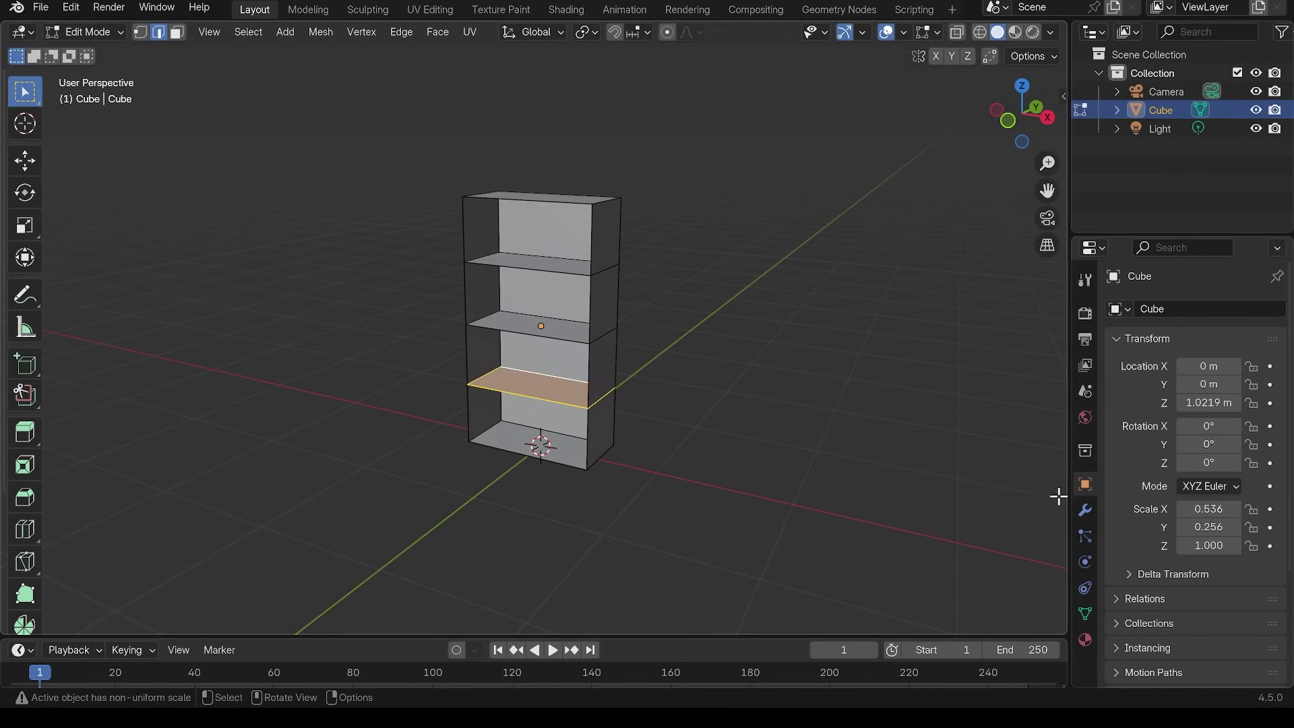
- Add a Solidify modifier to the shelf unit with a thickness of 0.07 m
click(1084, 512)
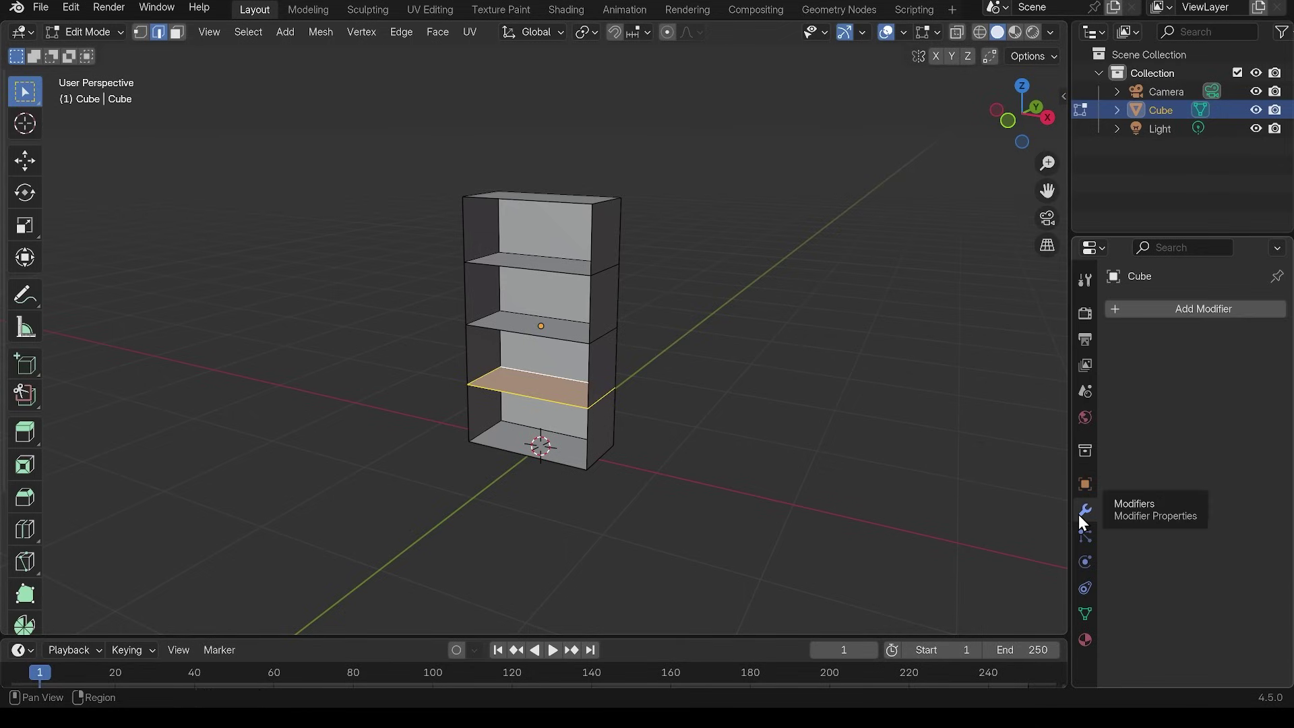
click(1146, 312)
text(sol)
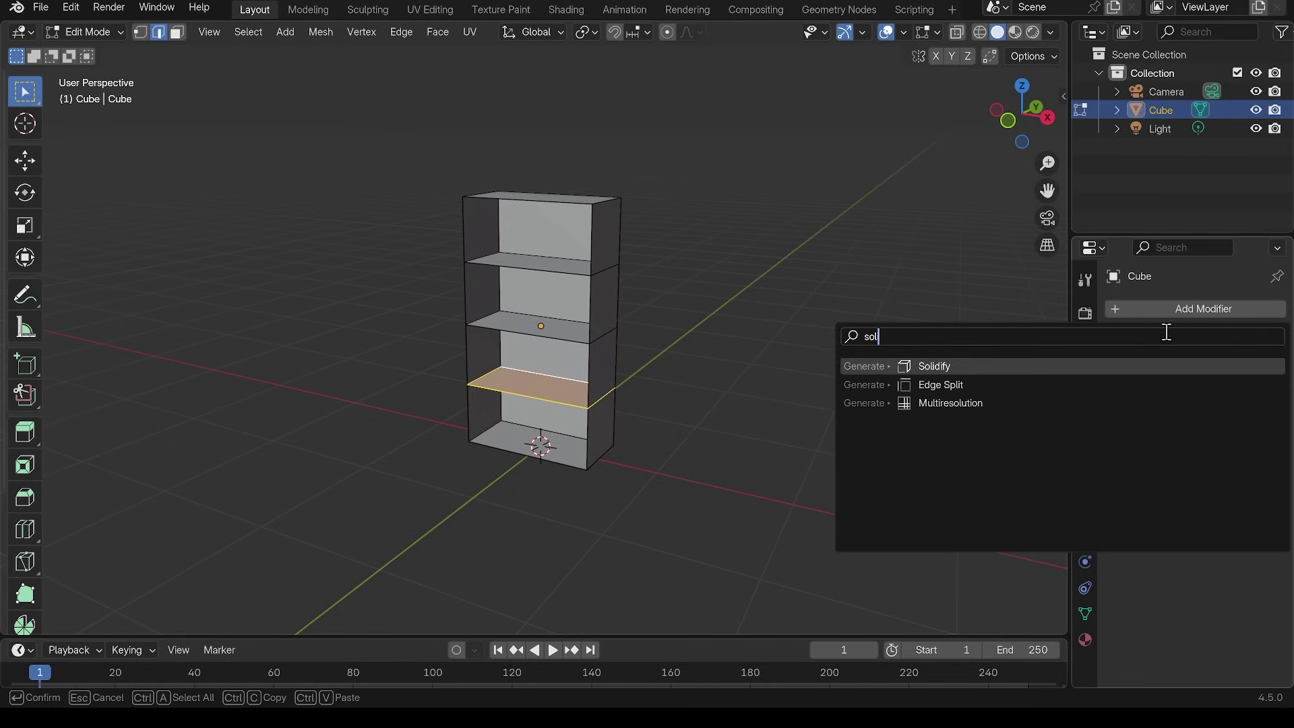
click(928, 367)
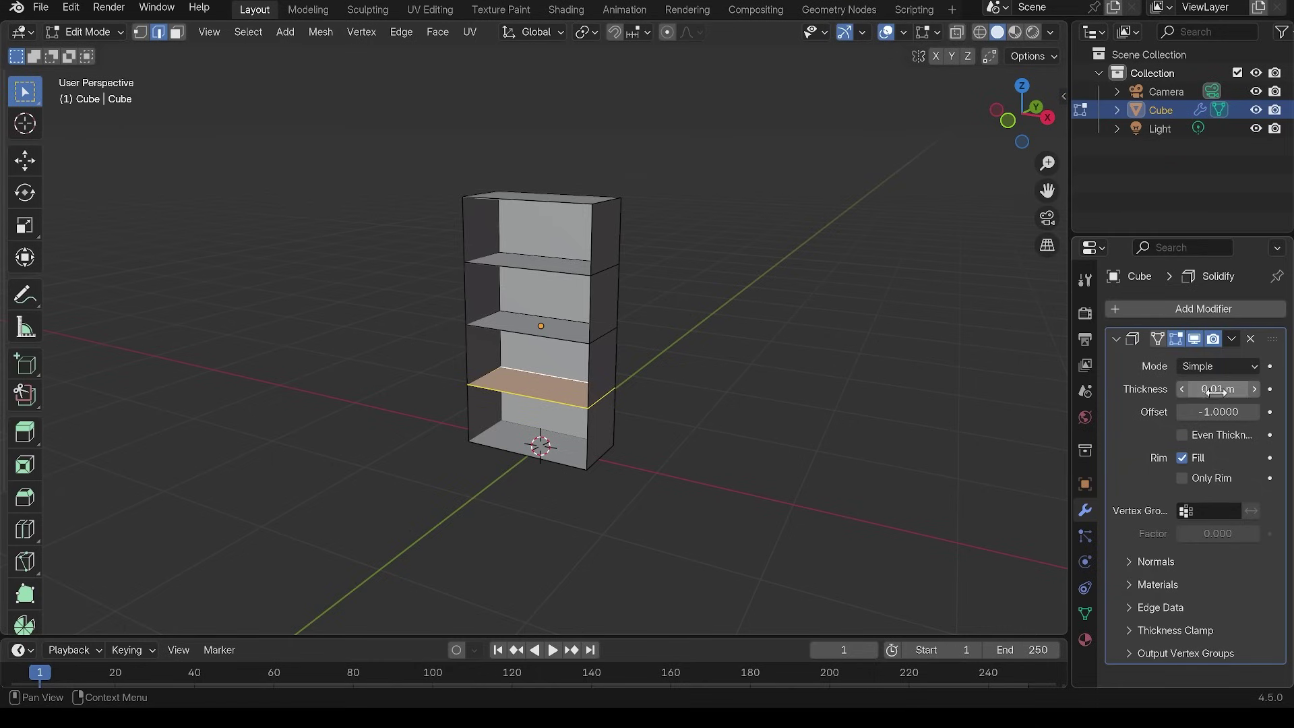
click(1255, 390)
click(1255, 389)
click(1256, 390)
click(1255, 390)
click(1255, 390)
click(1255, 390)
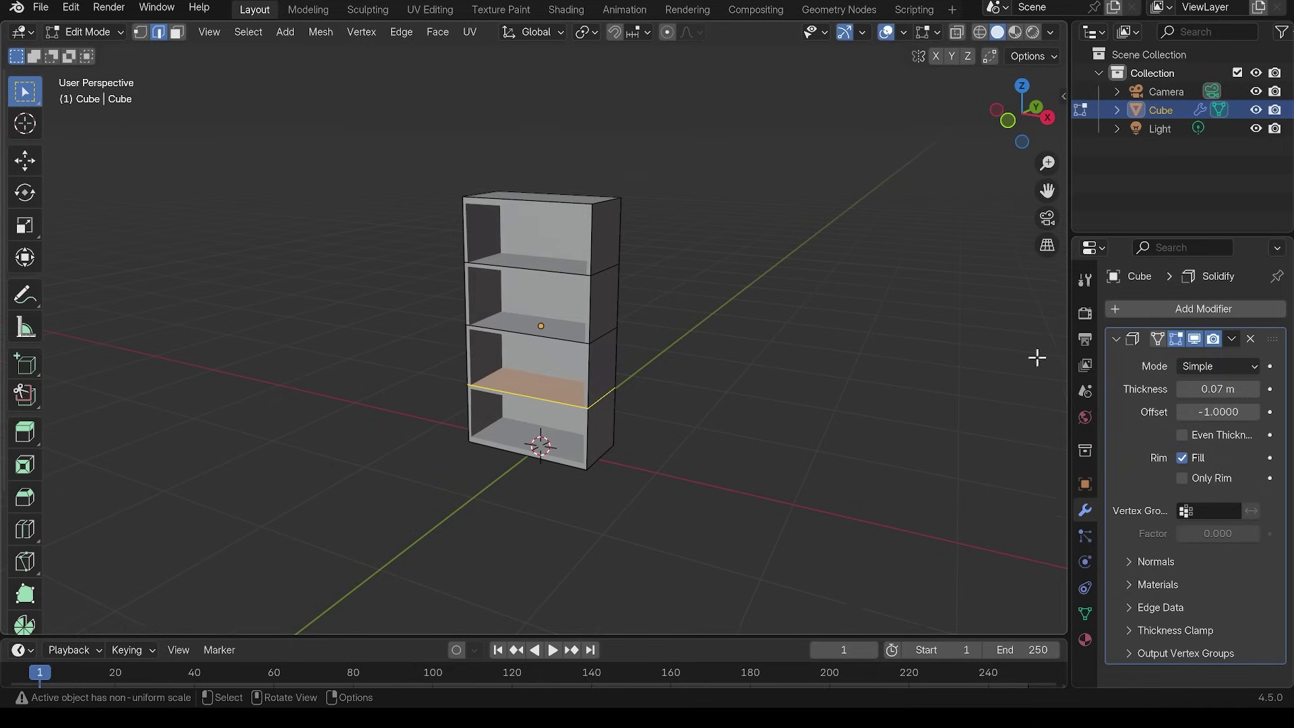
ctrl+middle_drag(682, 358, 529, 300)
scroll(533, 297, up, 2)
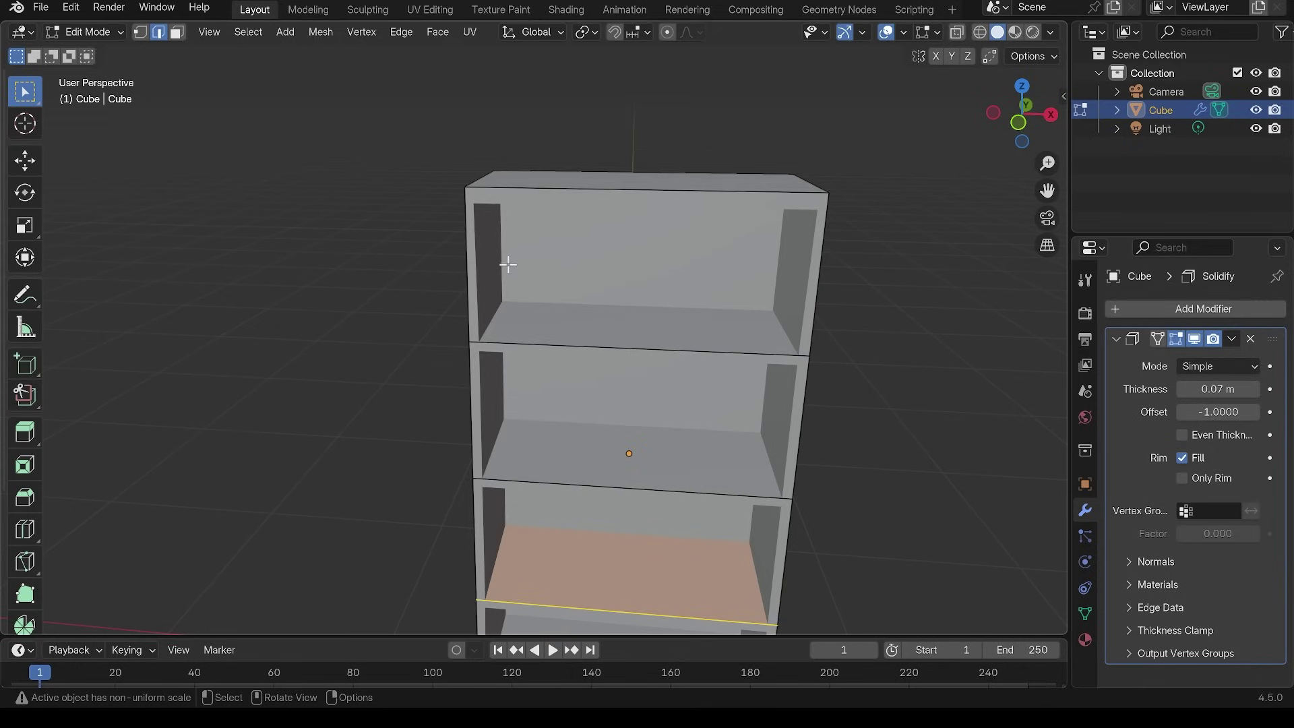
middle_drag(505, 261, 497, 237)
- Back in Object Mode, turn on Even Thickness for the Solidify modifier
key(Tab)
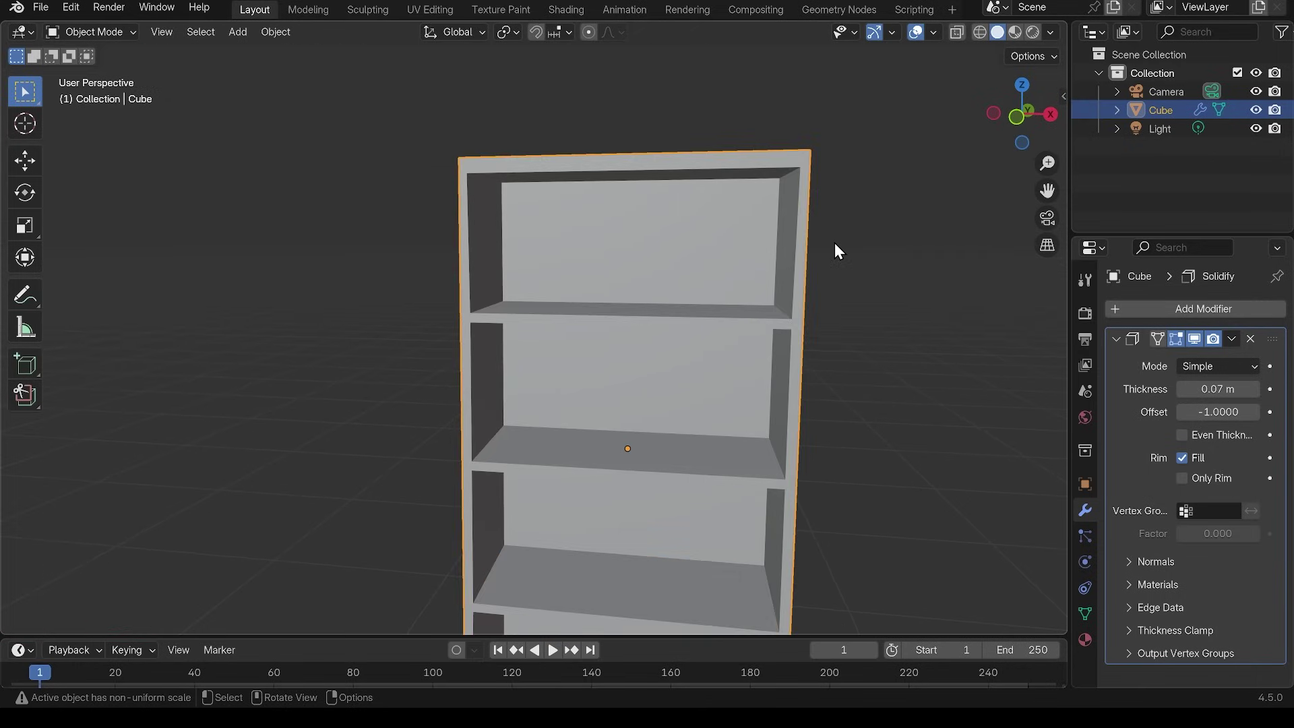
key(n)
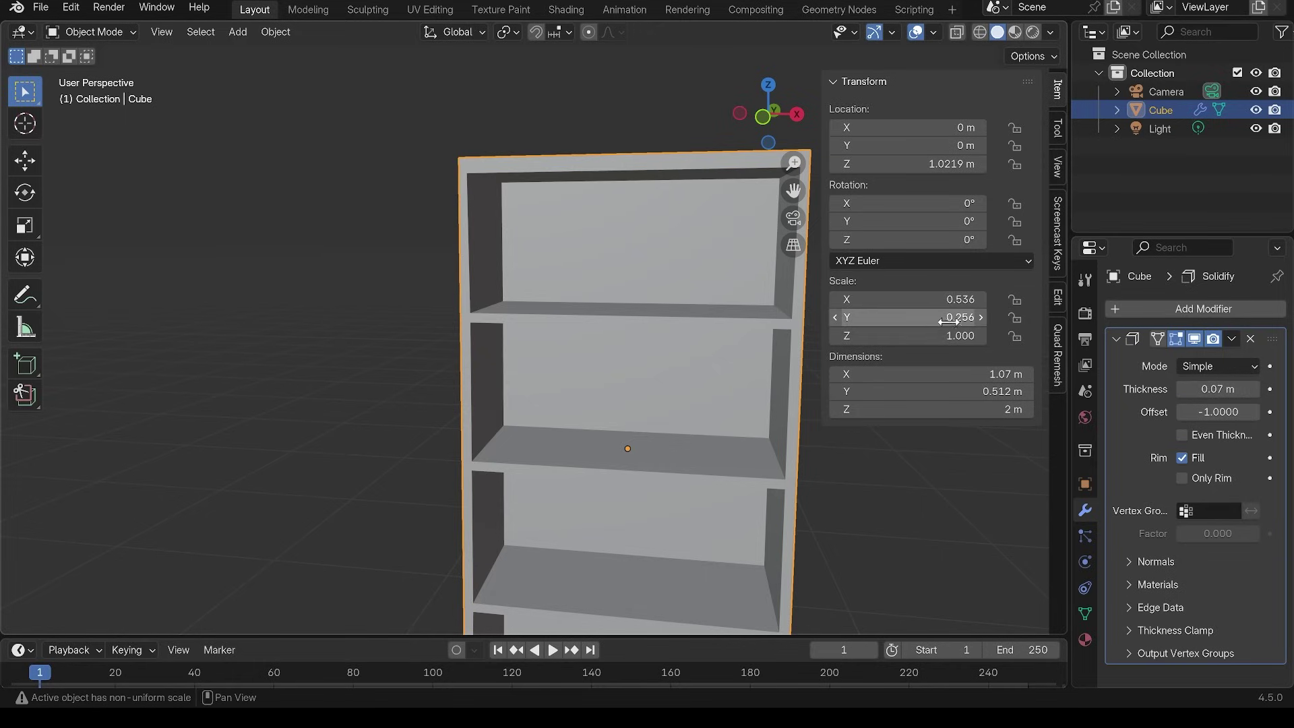
click(1183, 435)
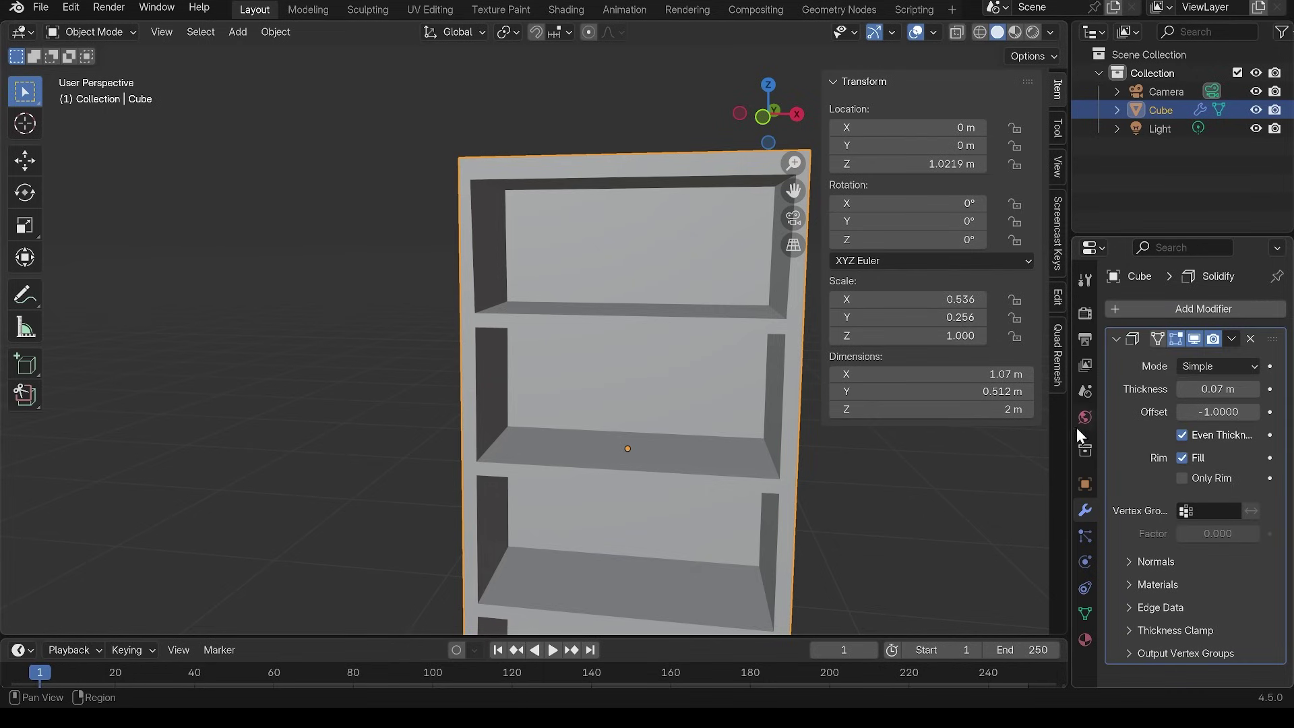
- Apply the bookcase's scale so all scale values read 1.000
key(ctrl+a)
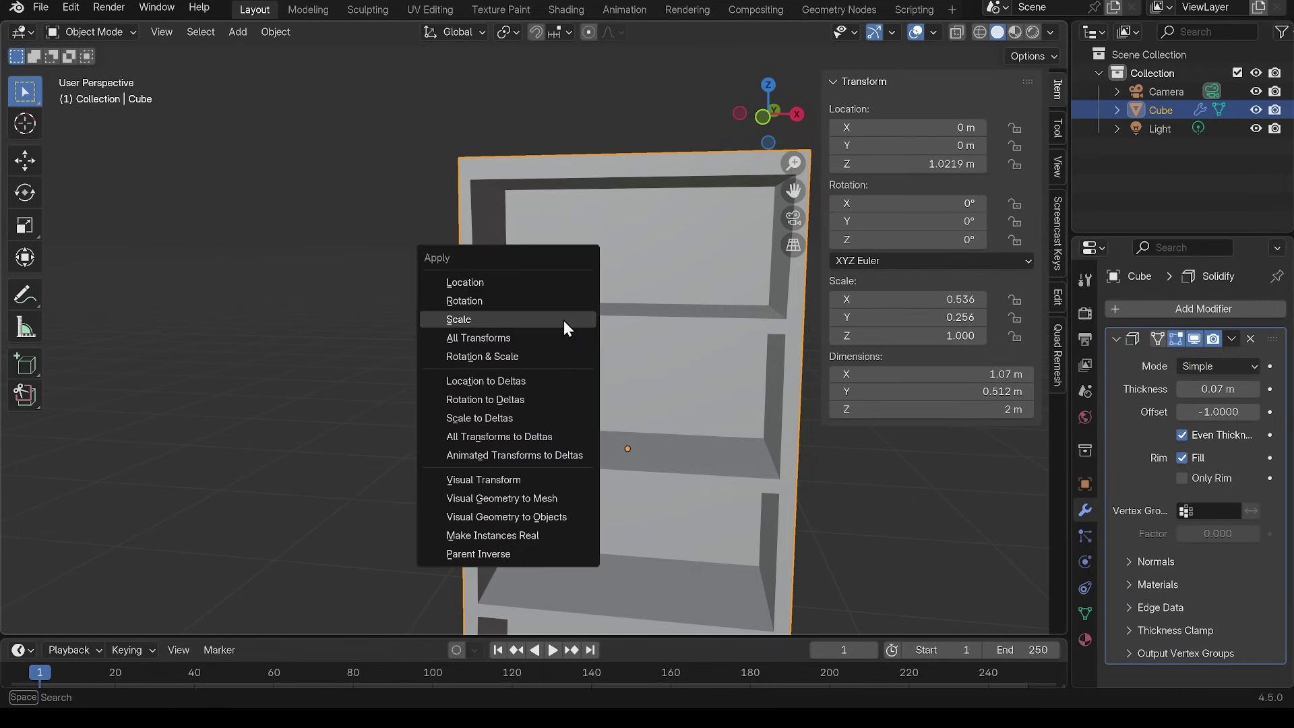
click(552, 320)
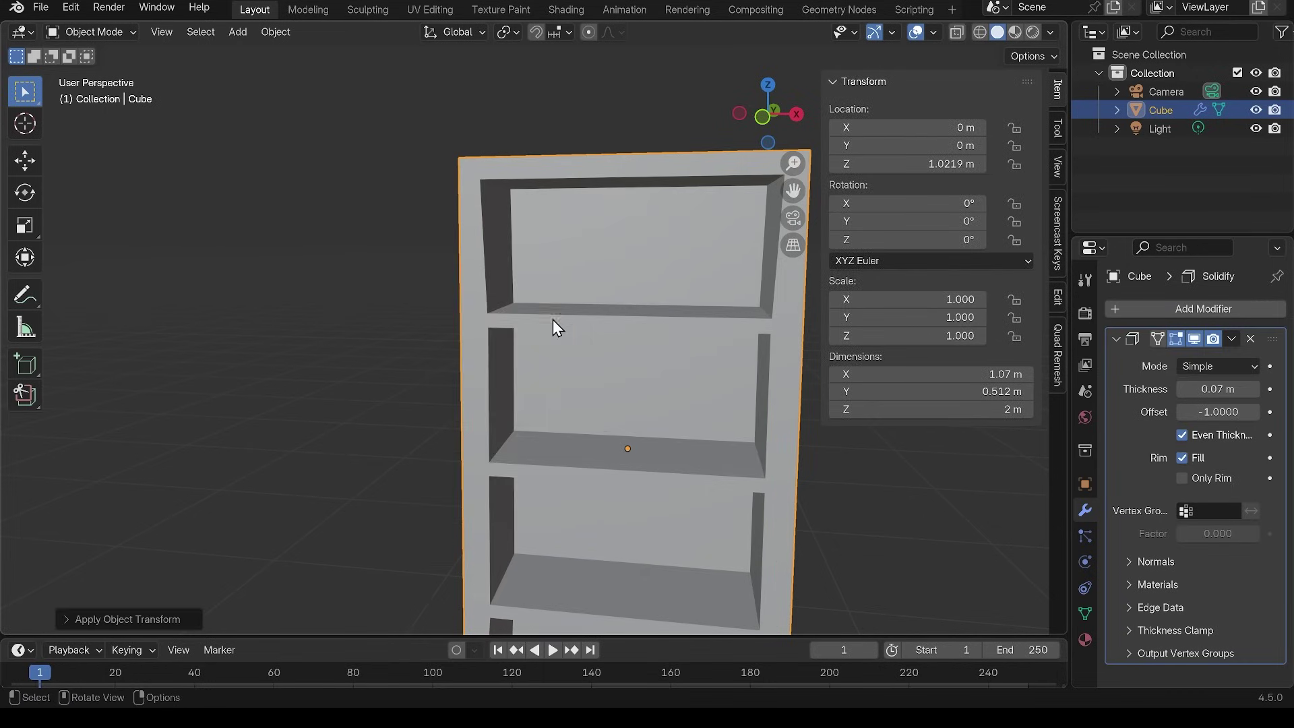
click(276, 32)
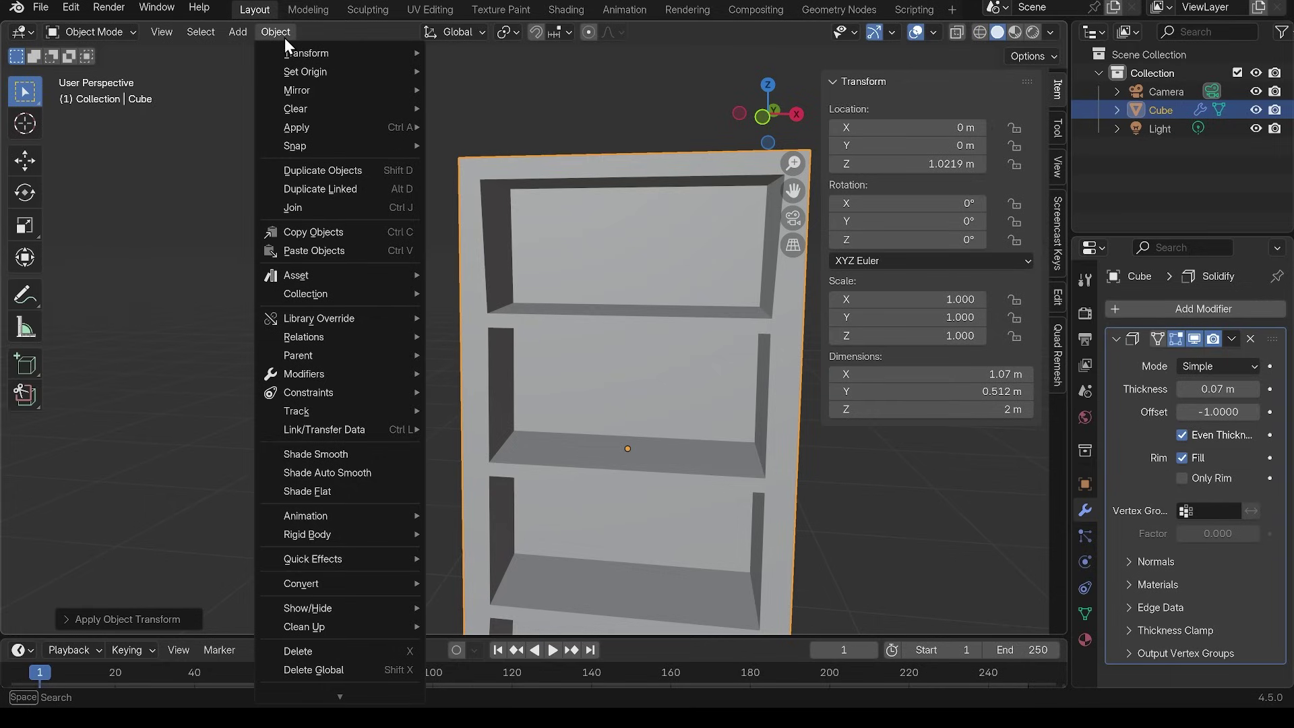
mouse_move(305, 128)
click(468, 165)
middle_drag(633, 418, 620, 337)
- Hide the Solidify effect in the viewport to see the bare shelf faces
scroll(596, 306, down, 3)
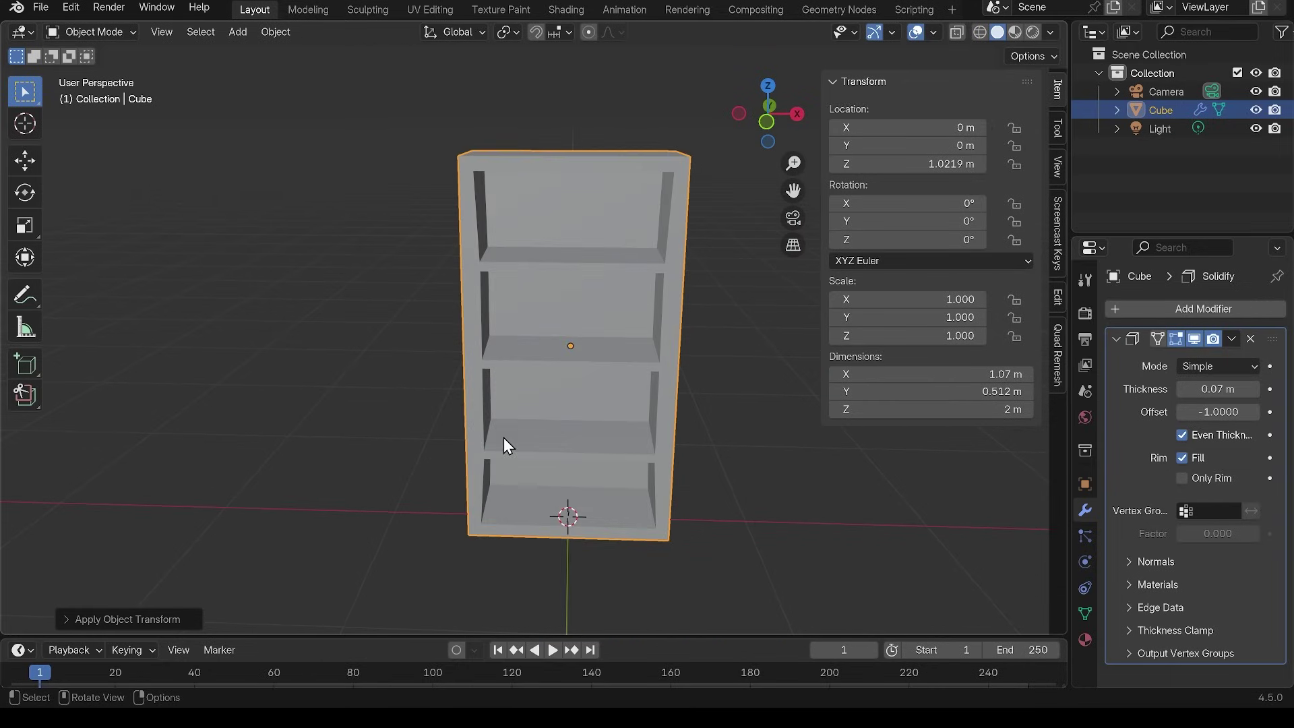
middle_drag(507, 445, 526, 411)
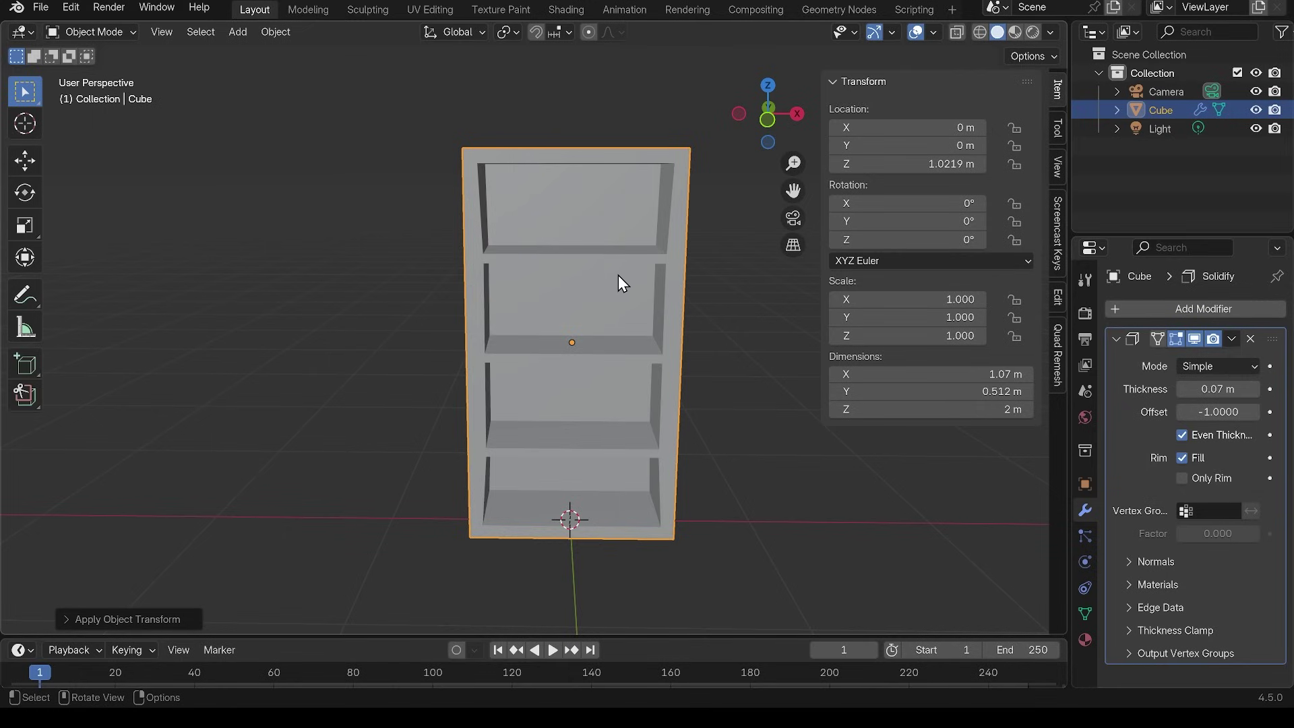
click(1195, 344)
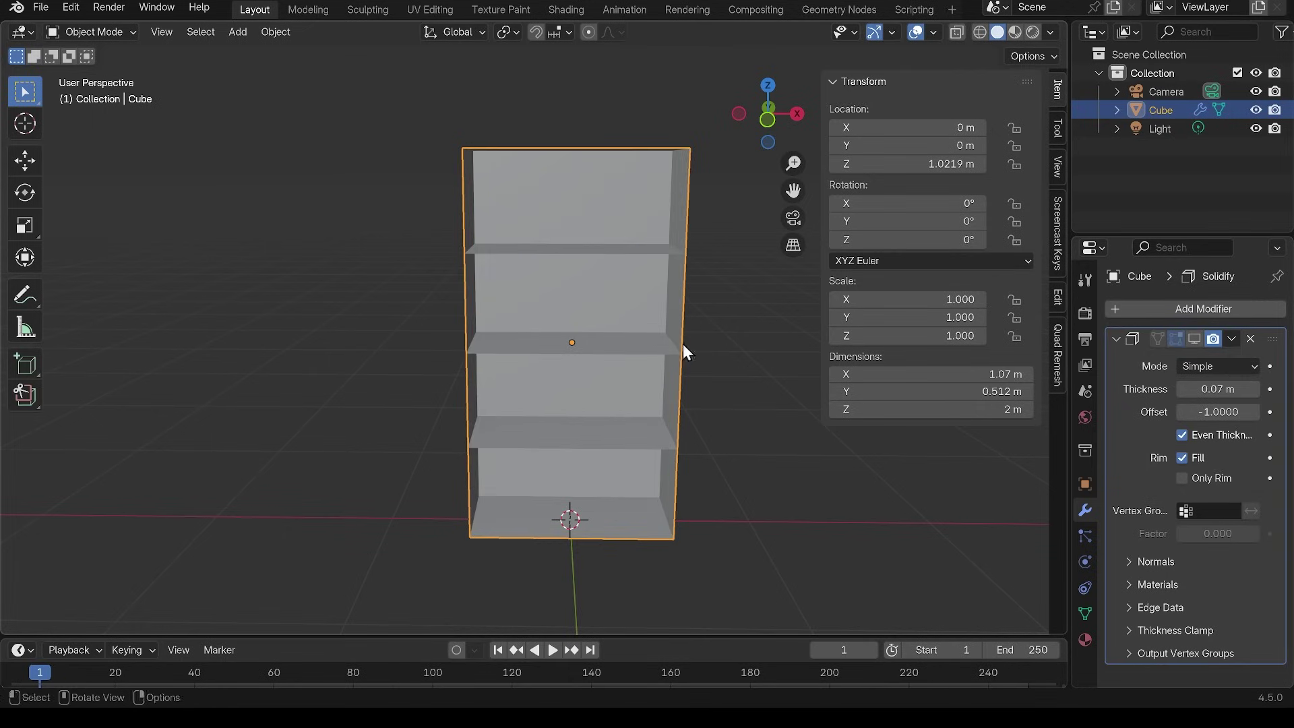
middle_drag(682, 344, 651, 255)
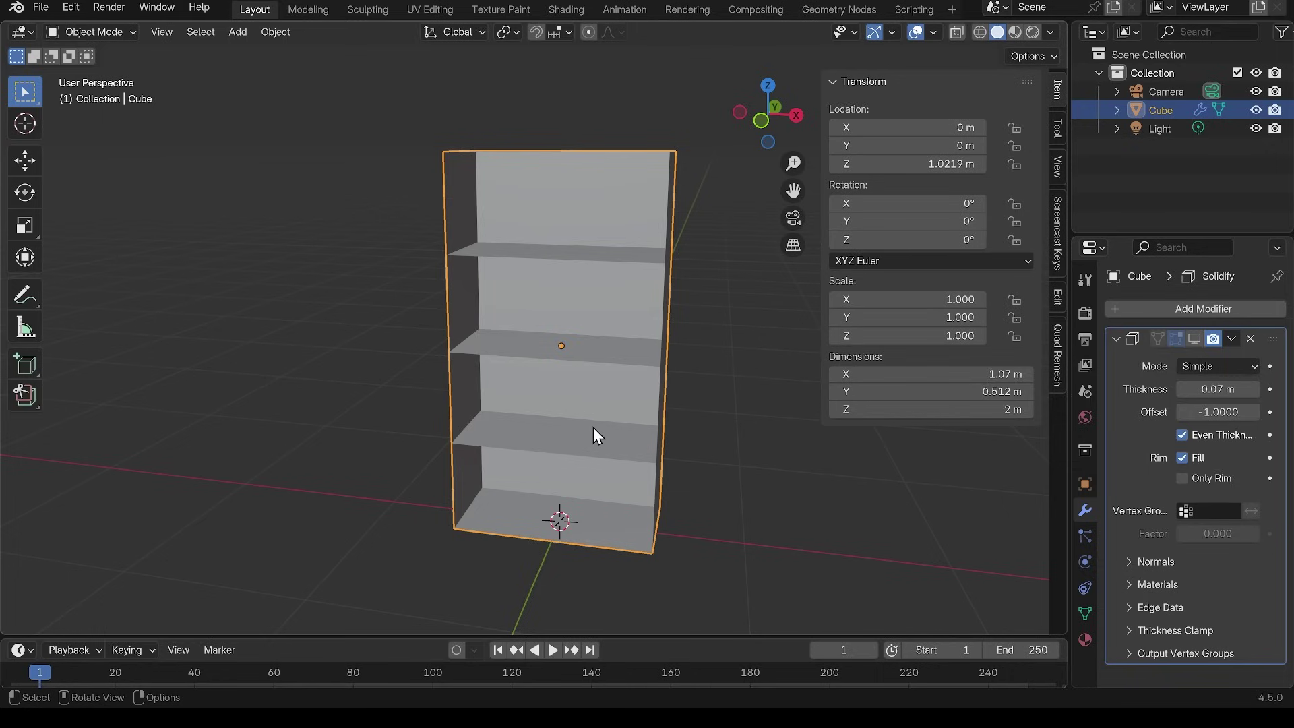
- Select the shelf faces and separate them into a new object, Cube.001
key(Tab)
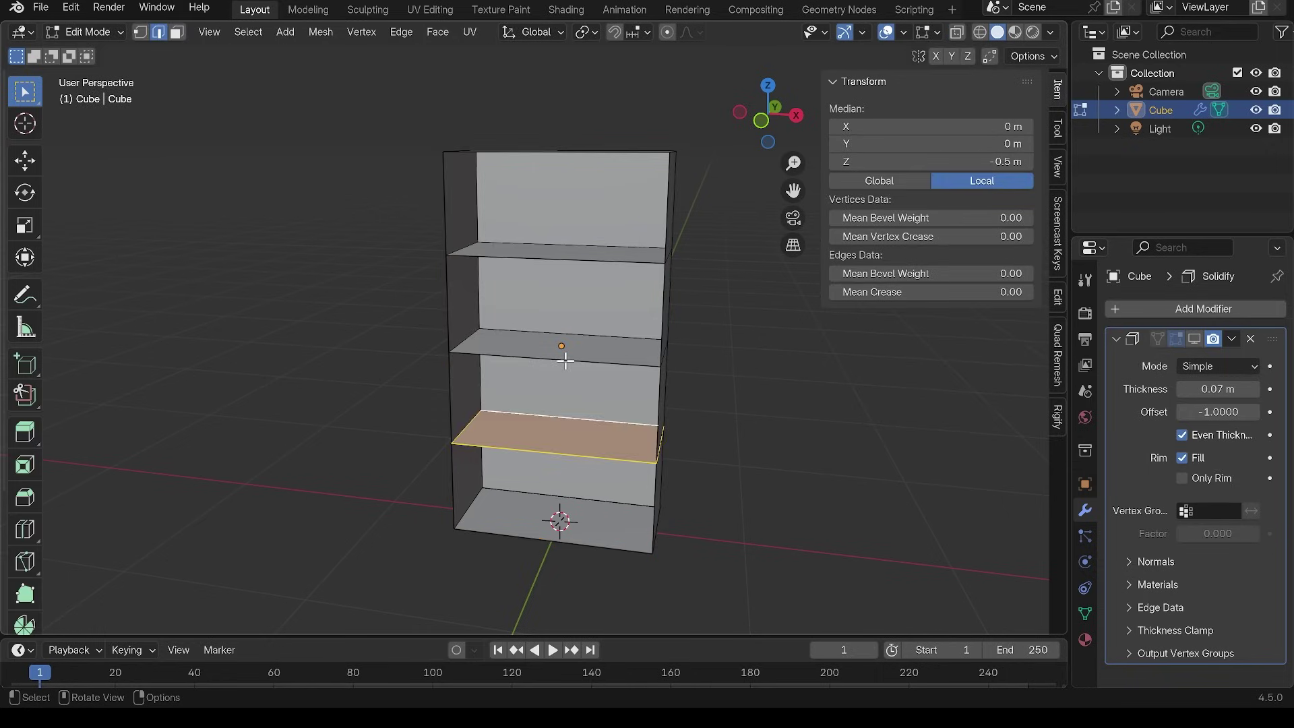
key(3)
shift+click(570, 351)
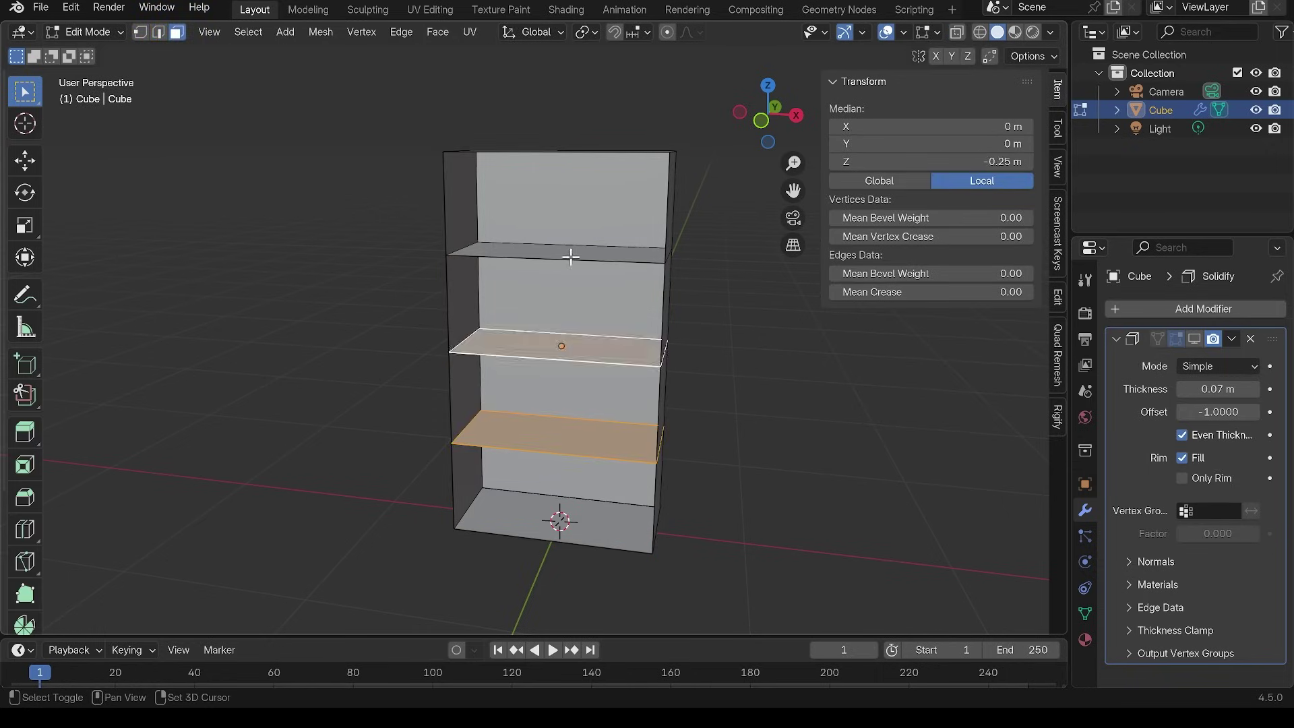
shift+click(571, 255)
key(p)
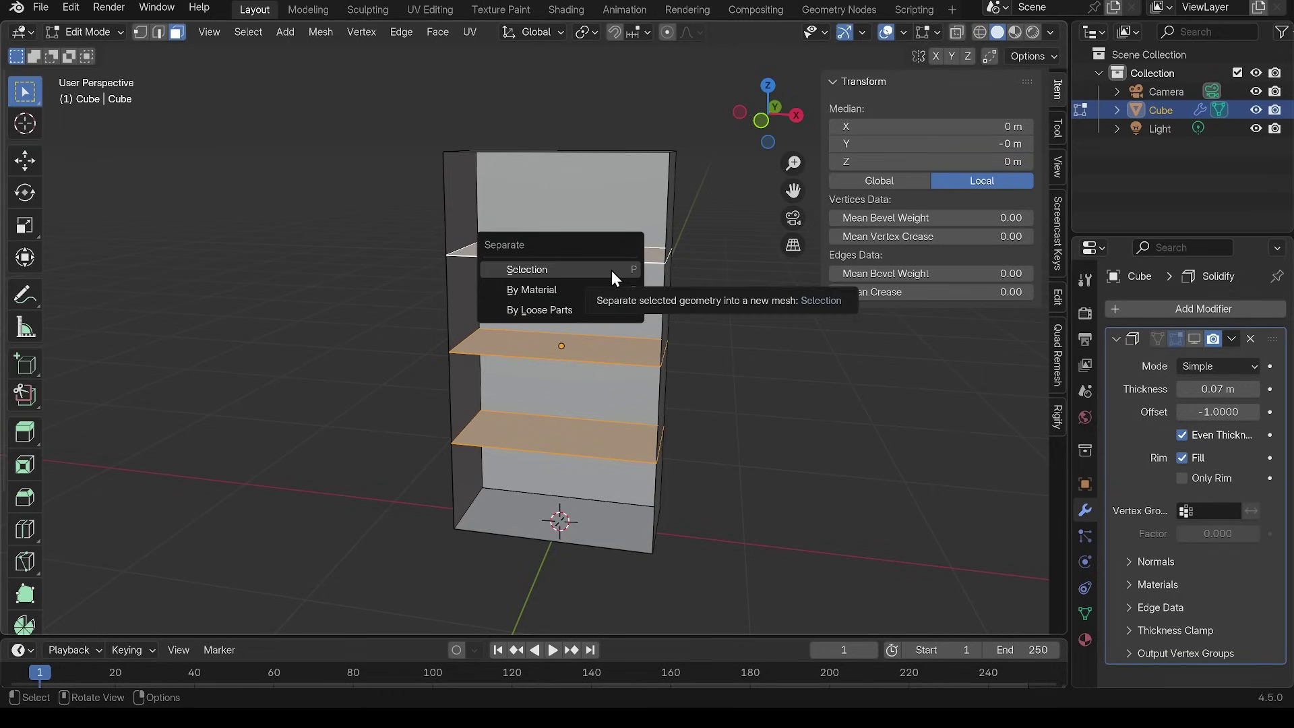
click(612, 269)
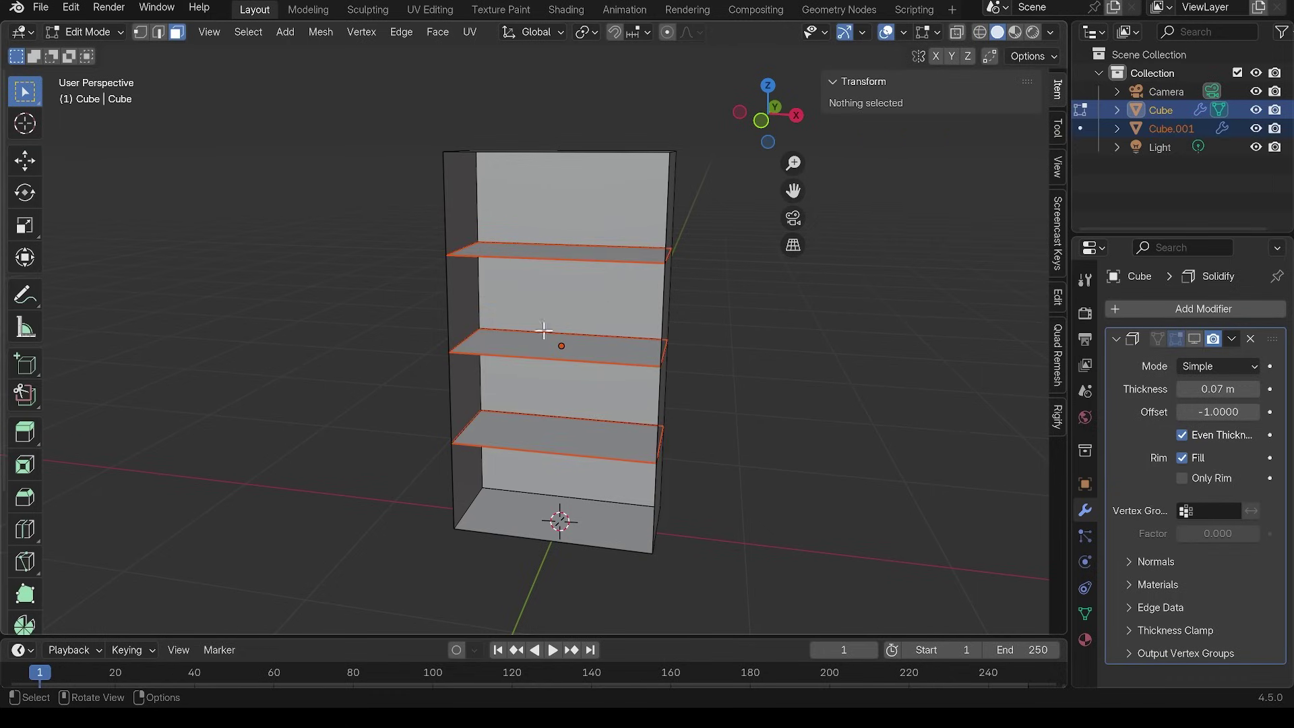
- Show the Solidify thickness in the viewport for both the cabinet and the shelves
key(Tab)
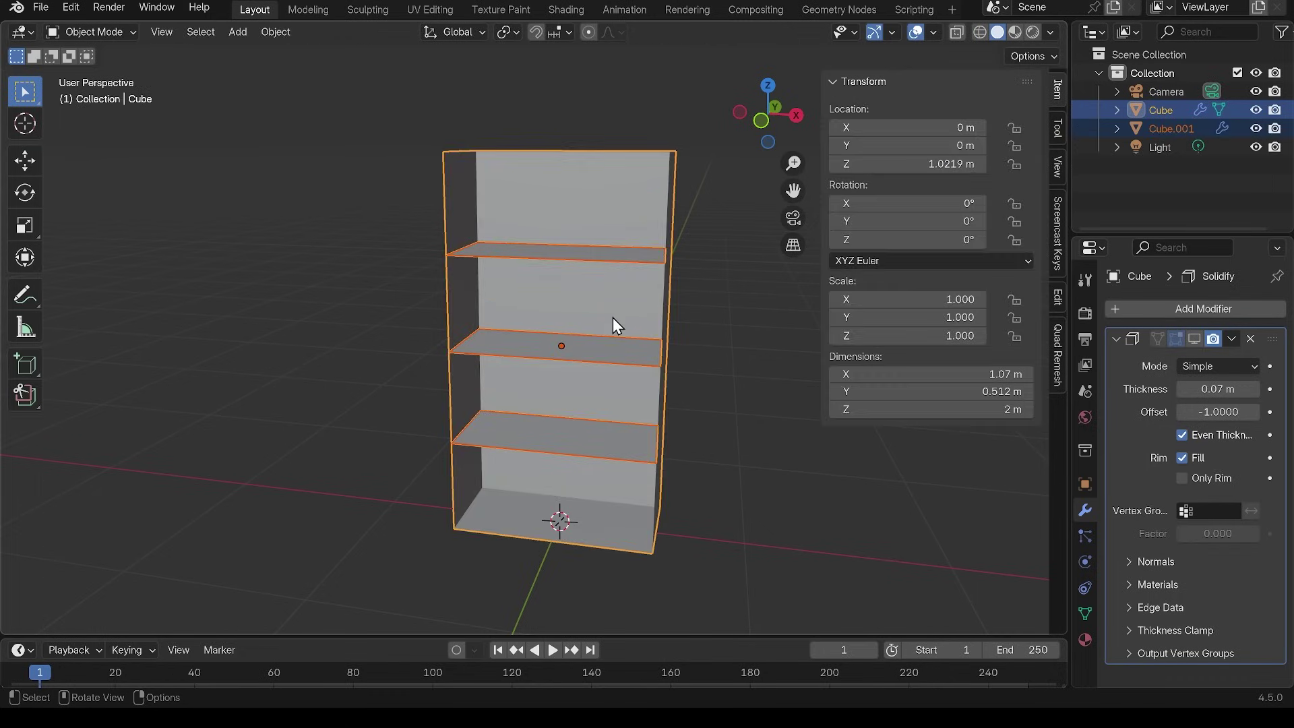
click(1198, 344)
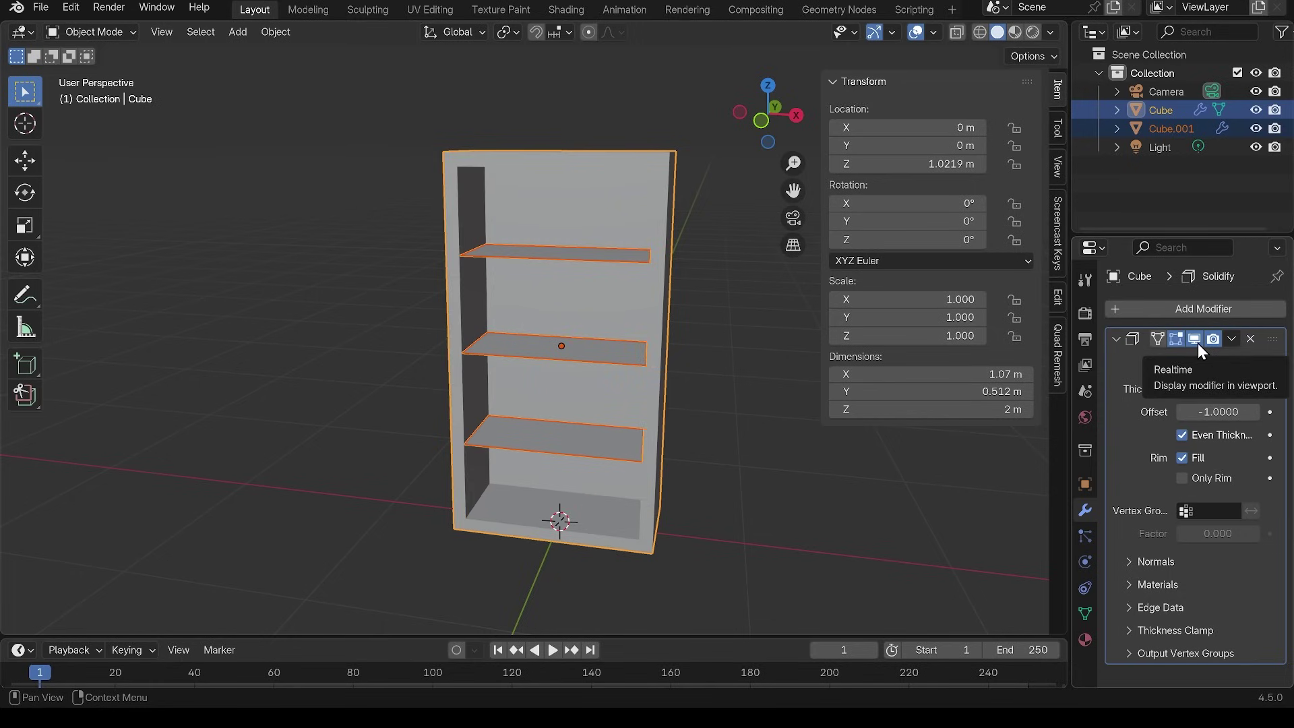
click(582, 255)
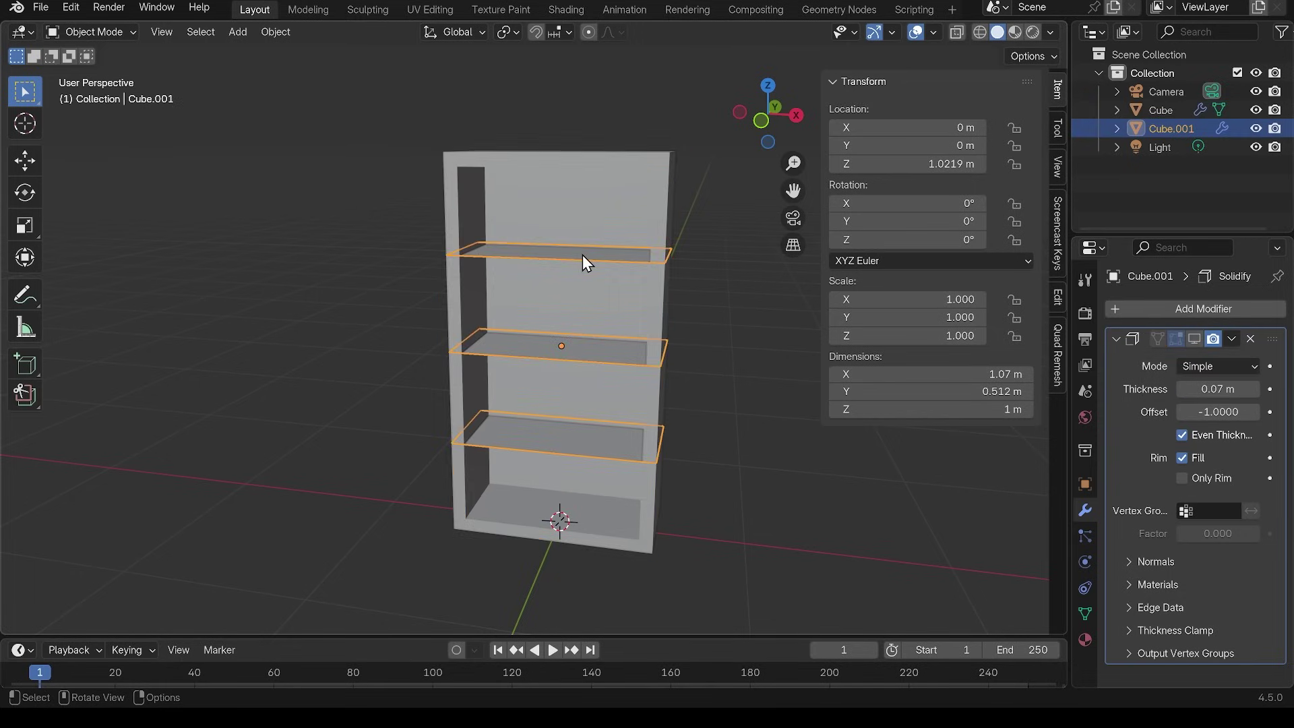
click(1198, 341)
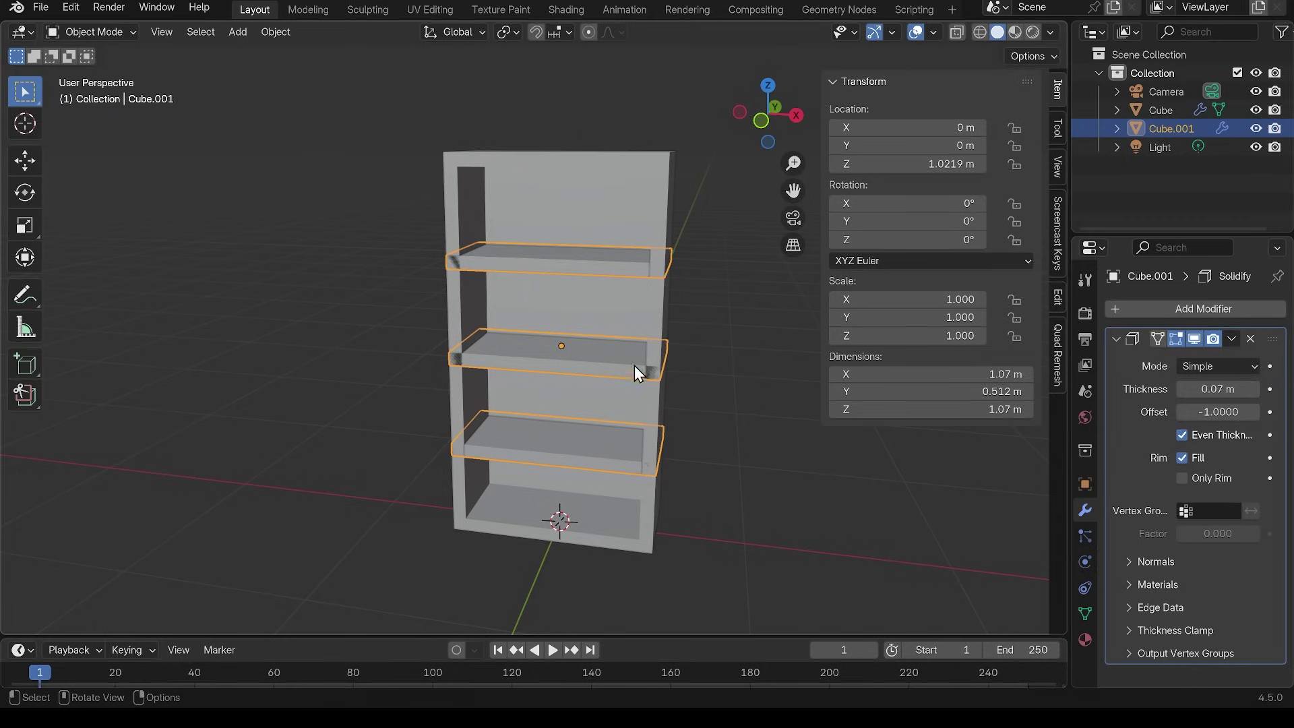
- Flip the cabinet's Solidify offset from -1 to 1 so its walls grow outward
click(658, 315)
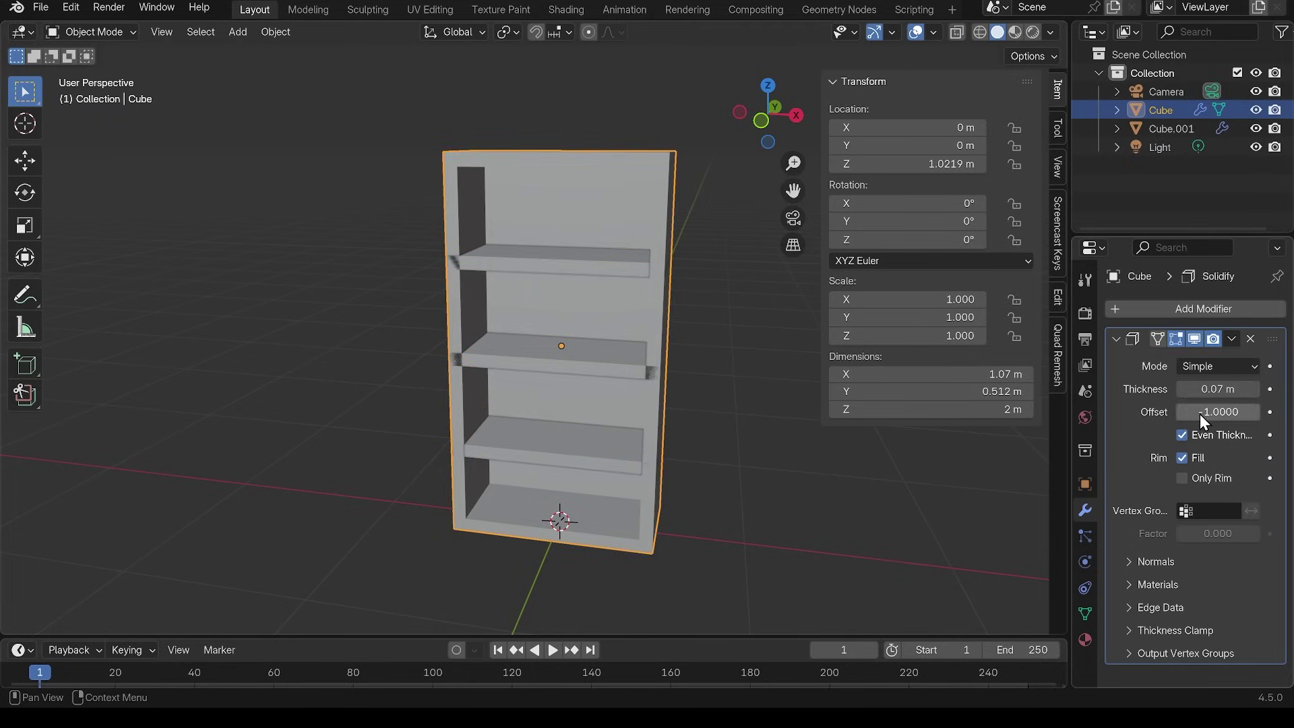
drag(1200, 412, 1241, 412)
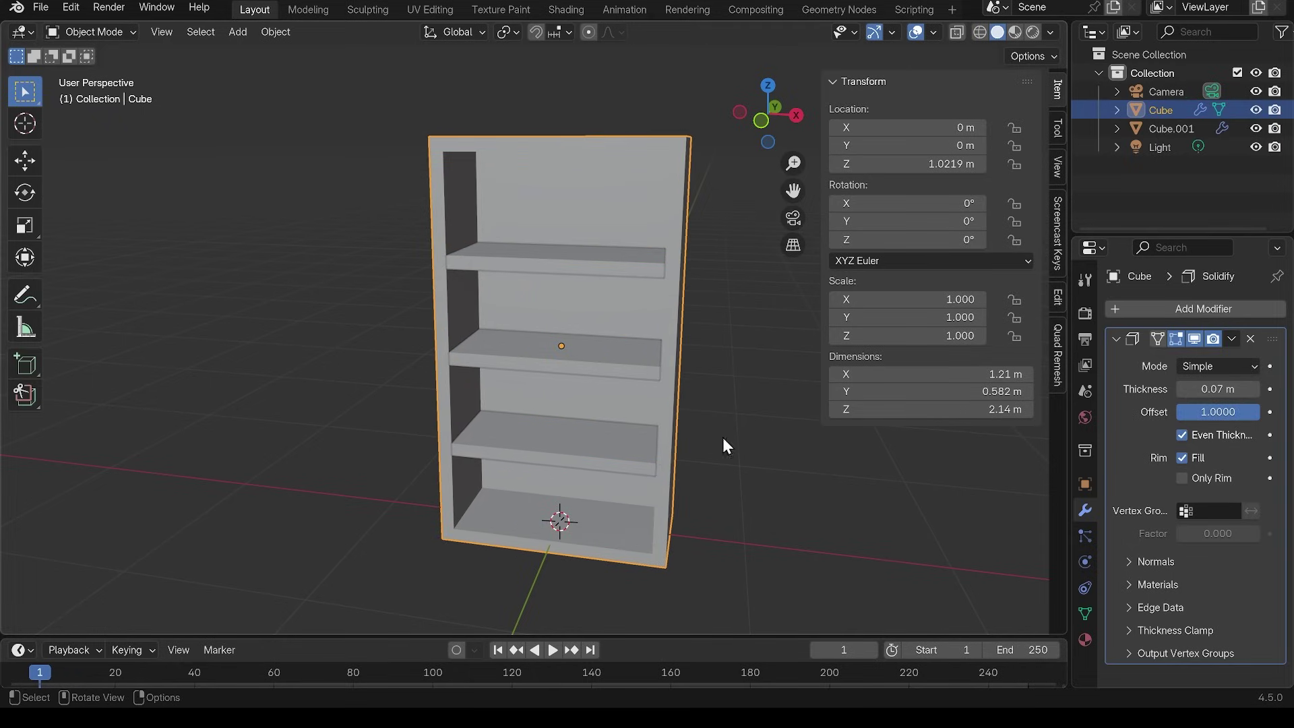
middle_drag(723, 439, 656, 450)
scroll(646, 426, down, 2)
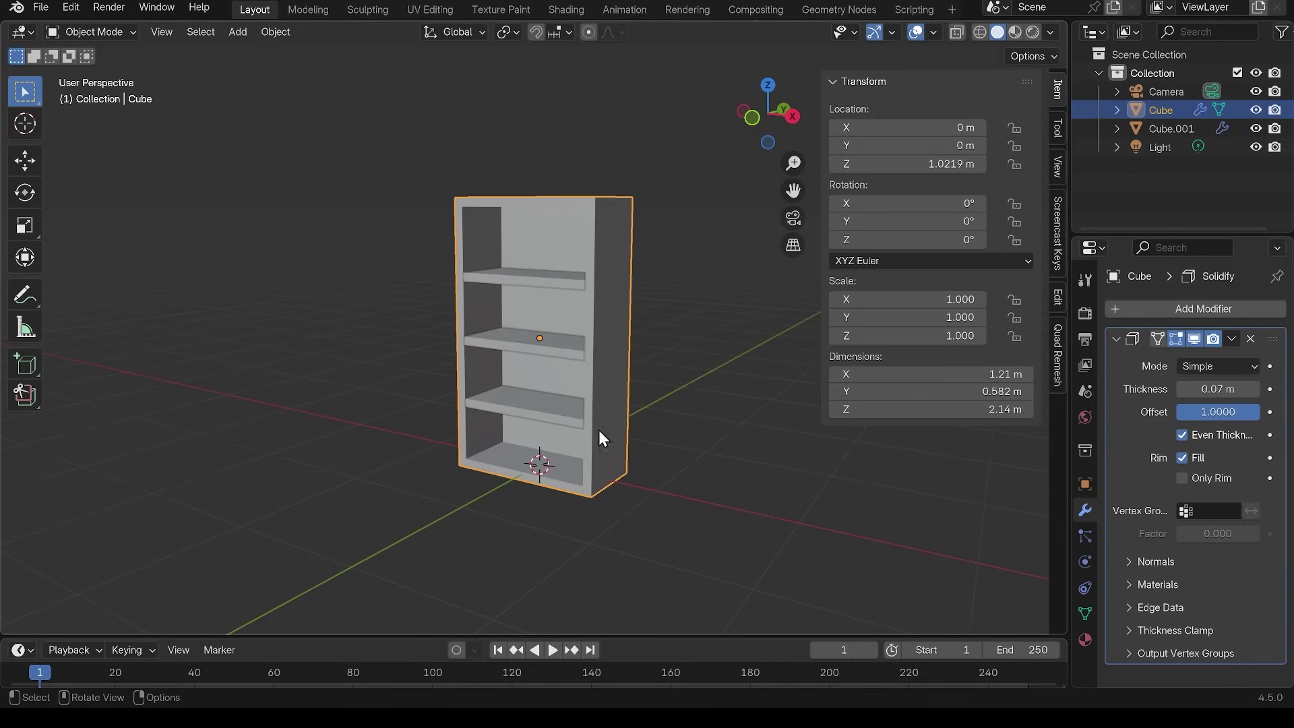
scroll(600, 425, up, 4)
middle_drag(601, 413, 600, 337)
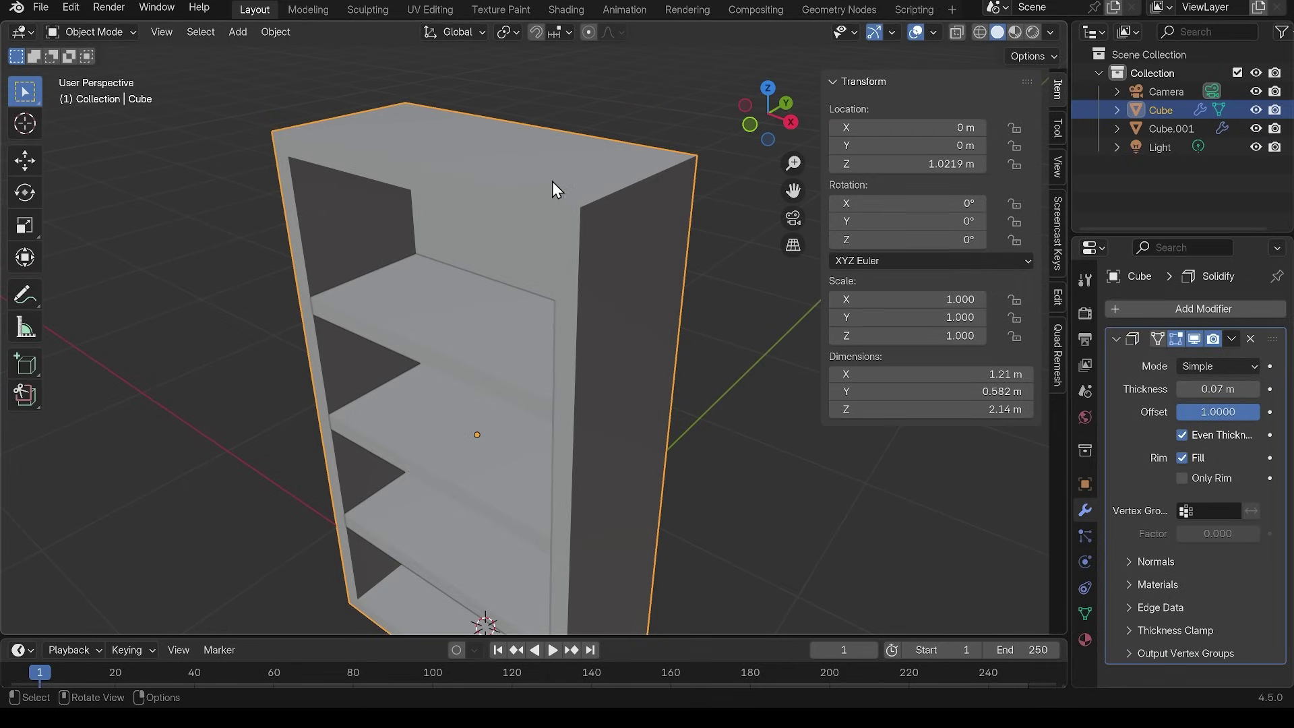
middle_drag(547, 200, 660, 211)
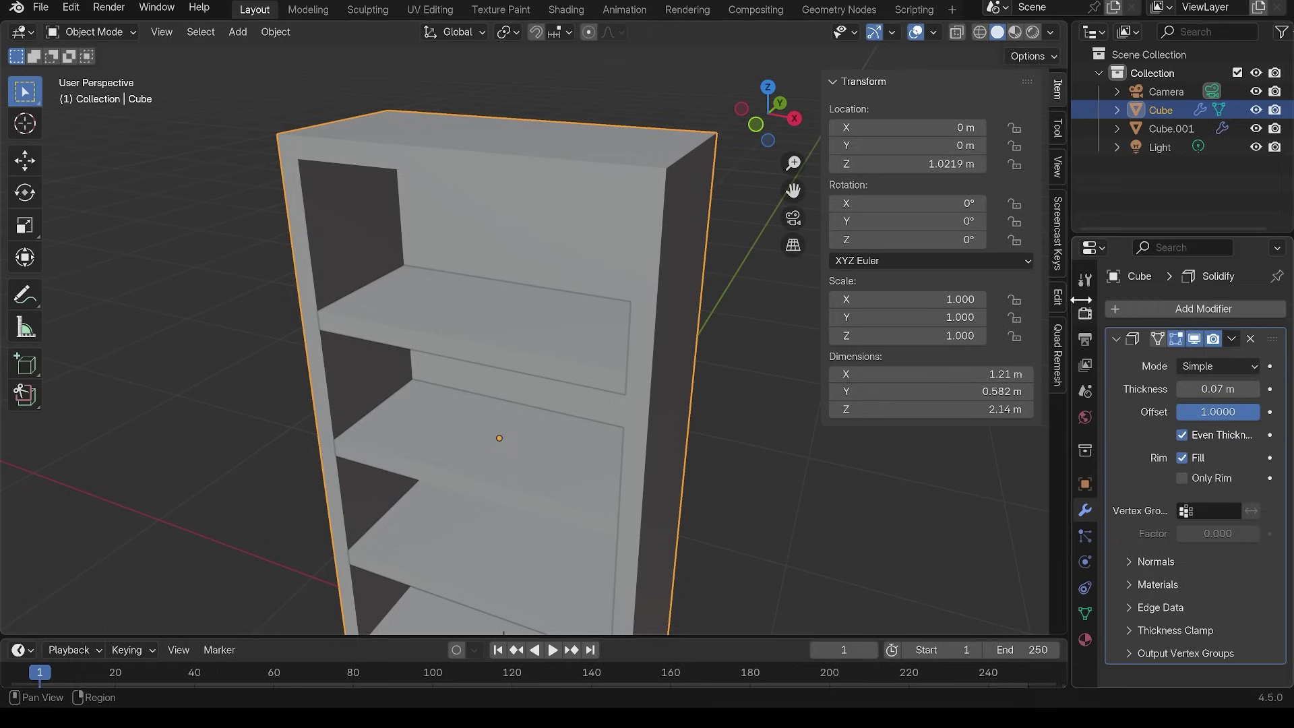
- Add a Bevel modifier to the cabinet with 0.02 m amount and 2 segments
click(1140, 307)
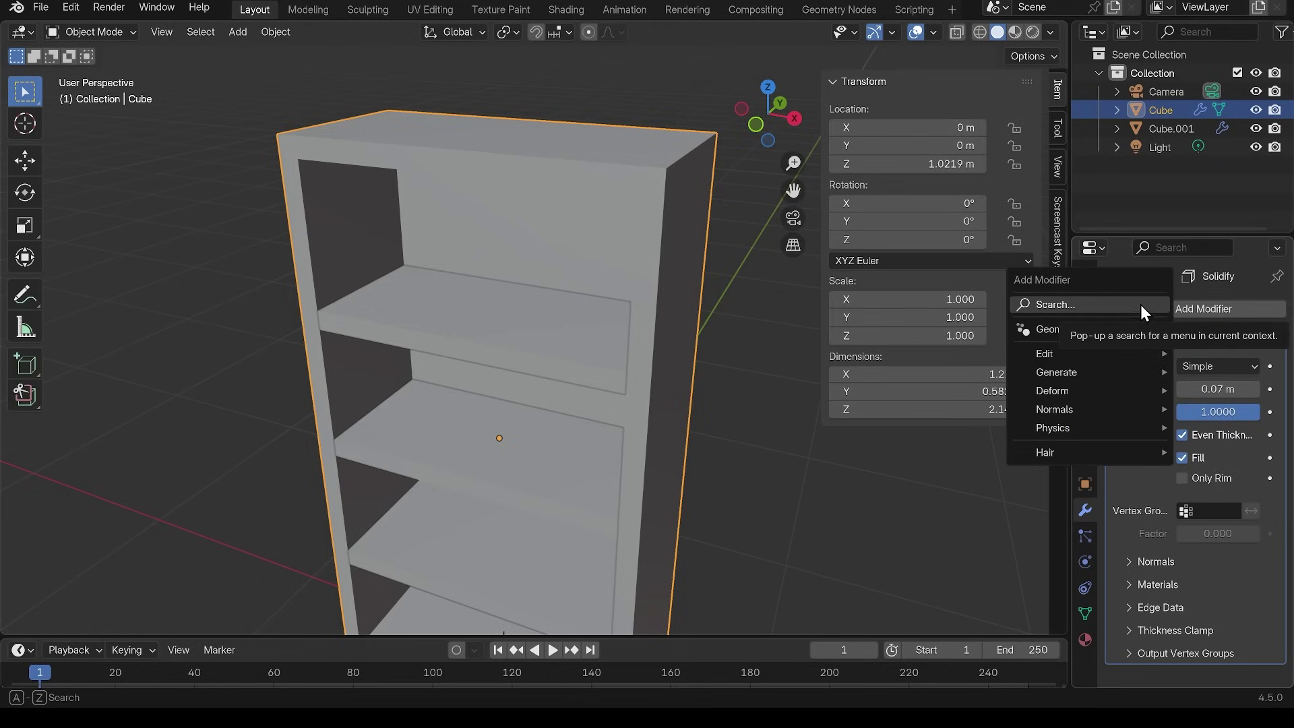
text(bevel)
key(Return)
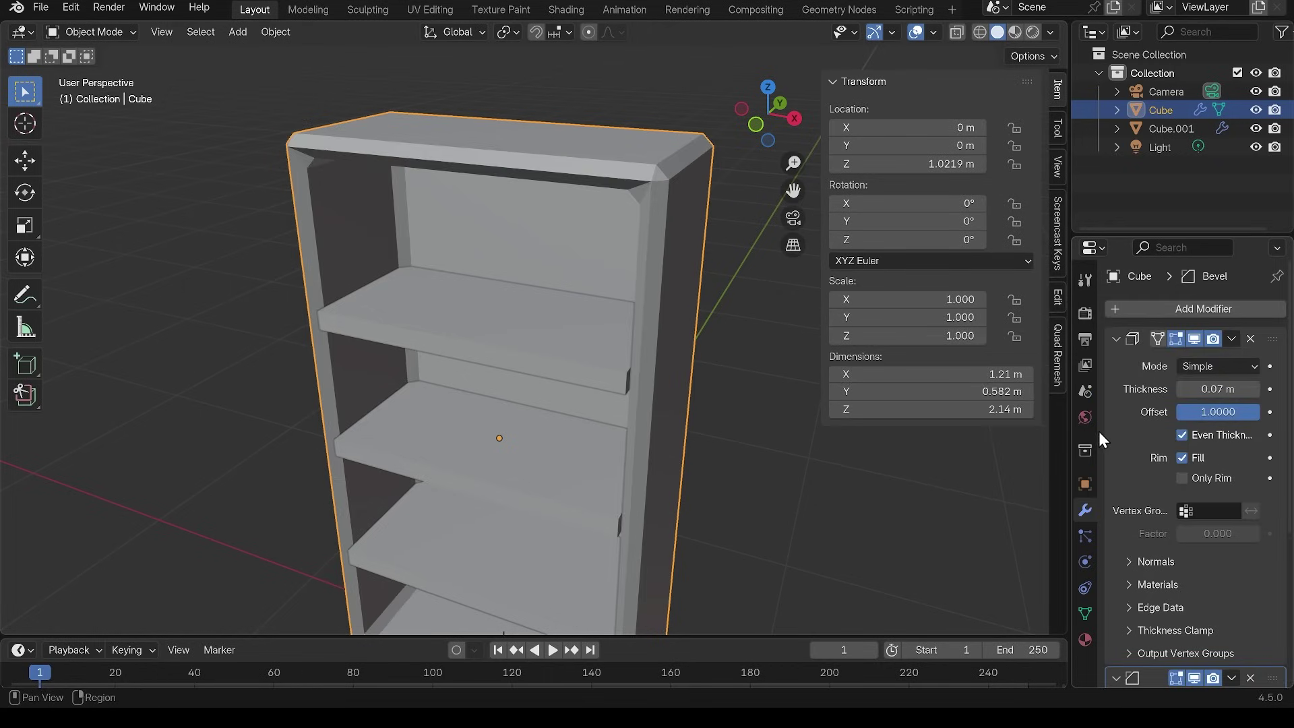
click(1117, 340)
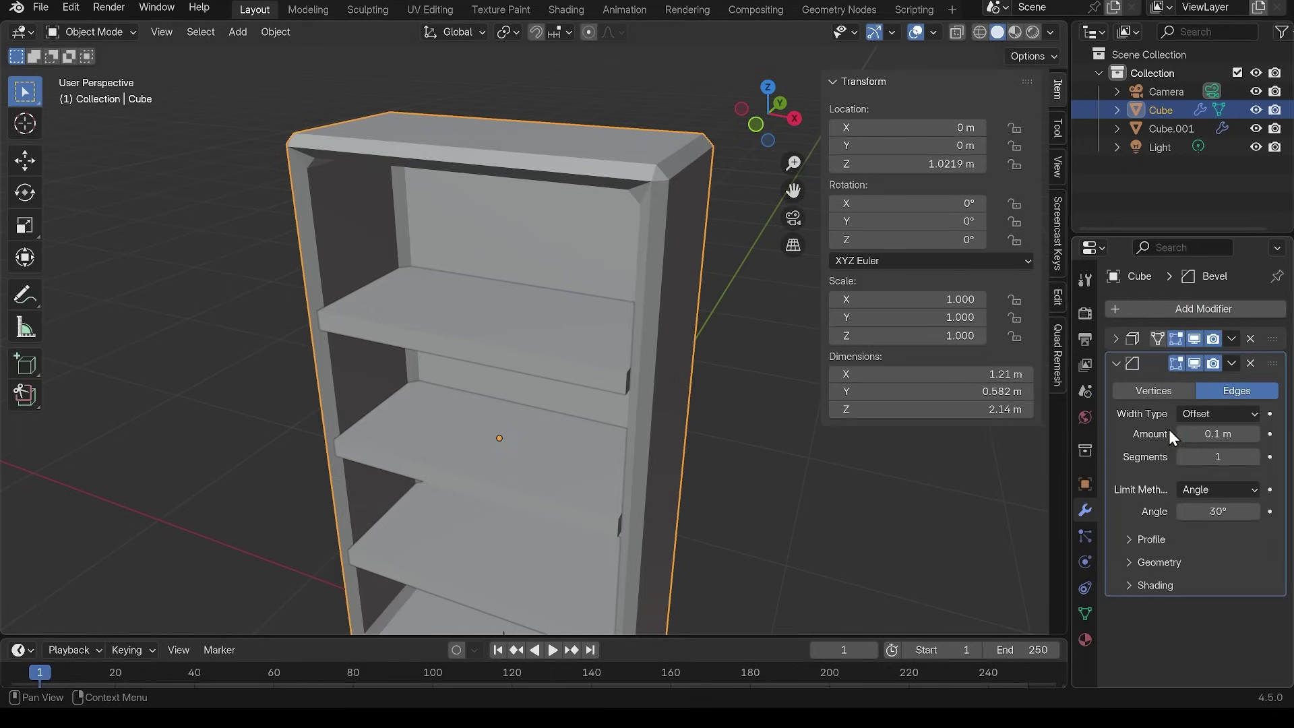
click(1218, 435)
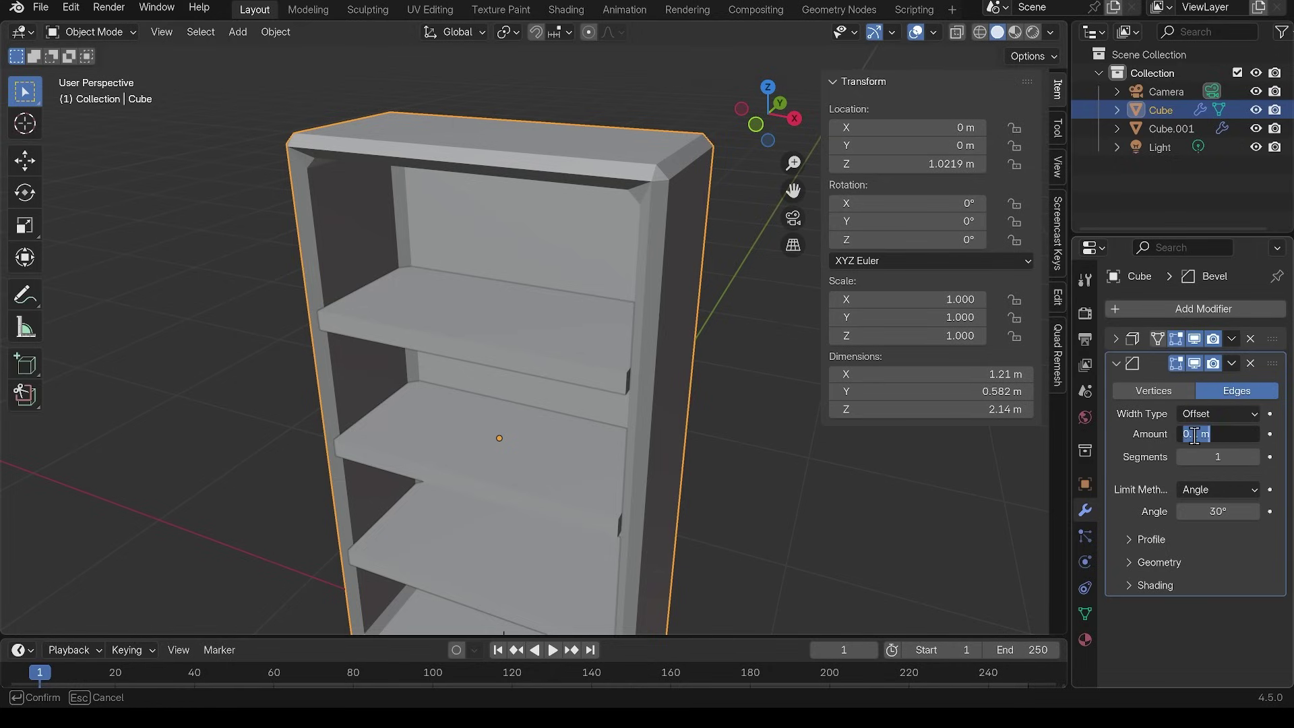
click(1195, 435)
text(02)
key(Return)
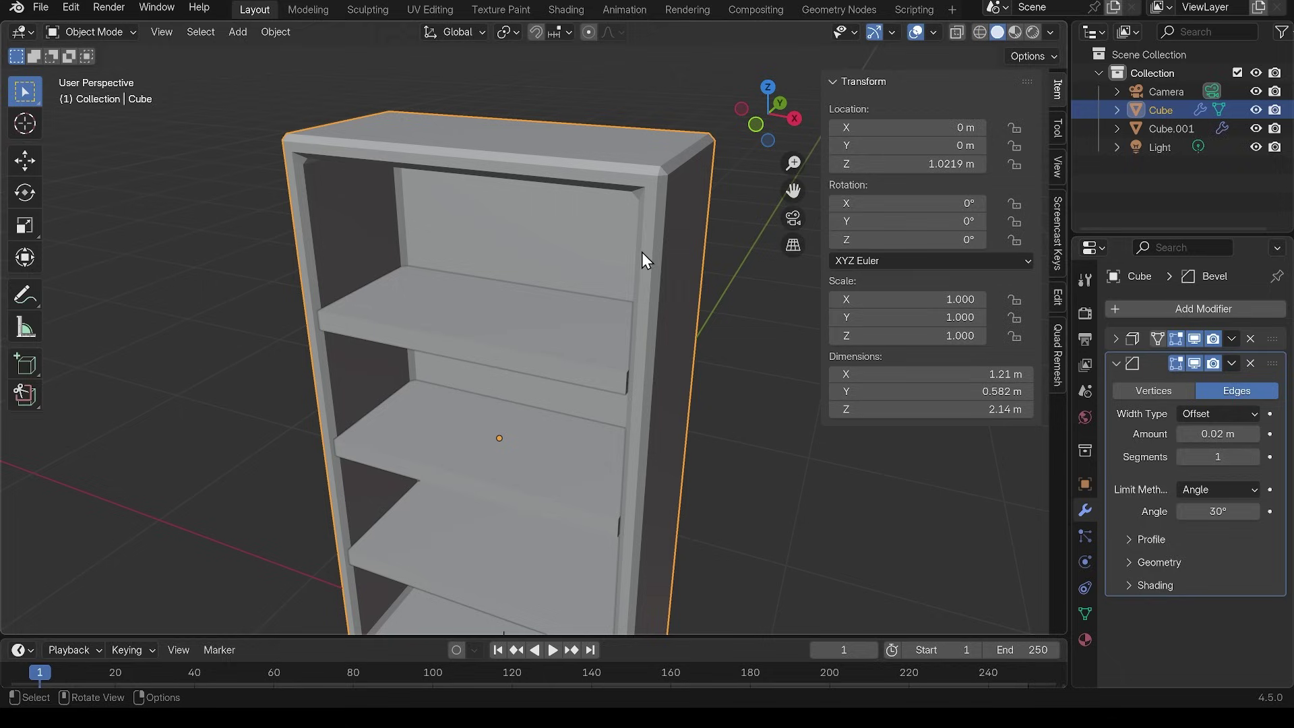
click(1254, 456)
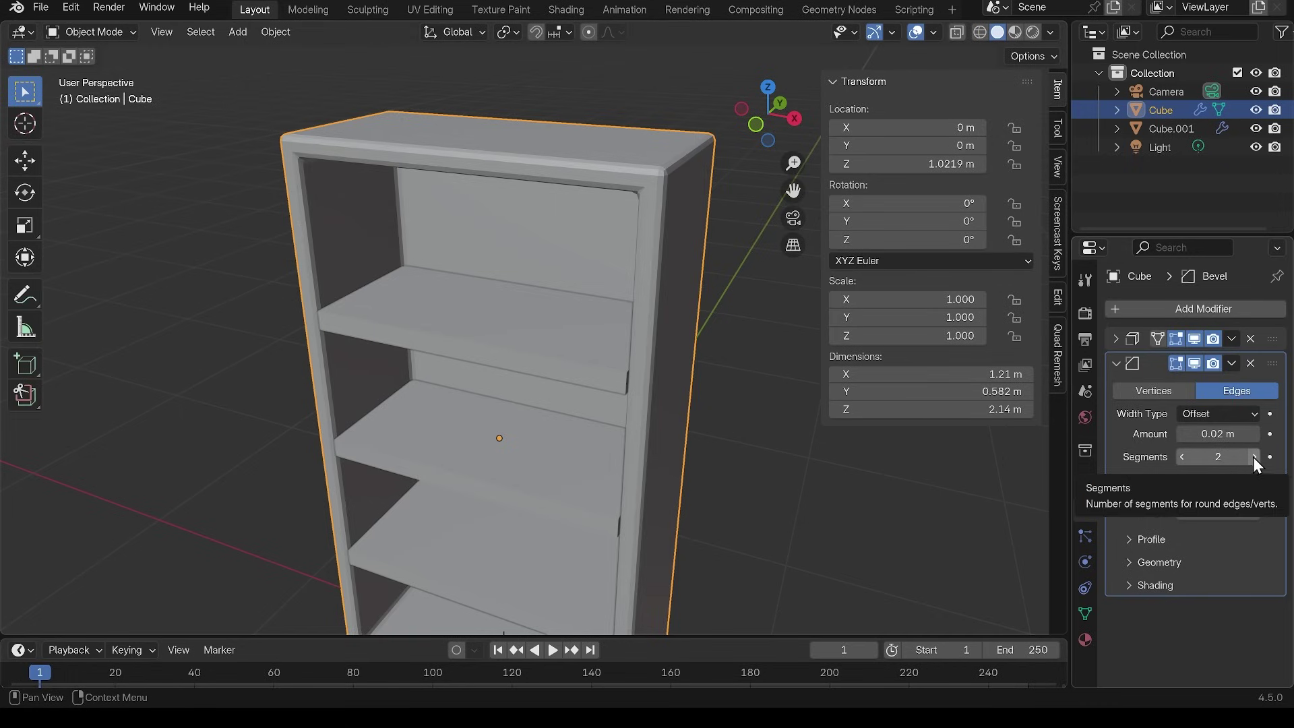
- Shade the cabinet smooth
right_click(646, 197)
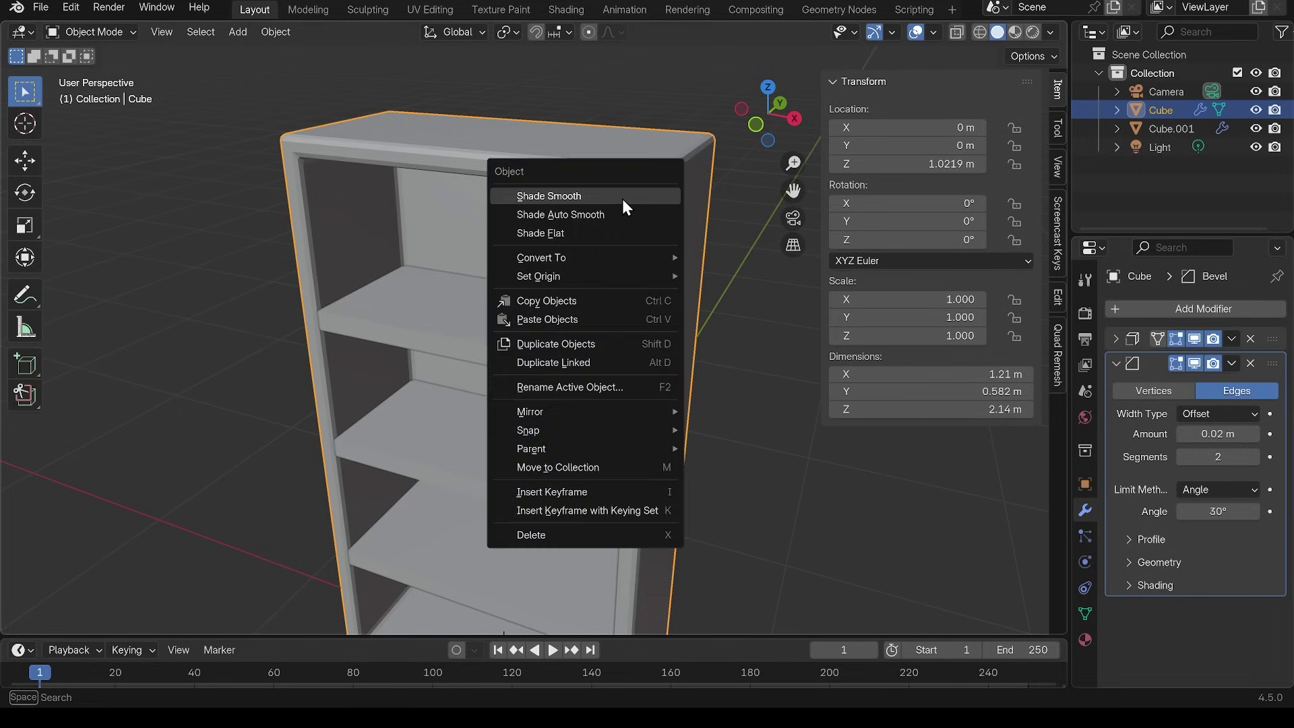
click(621, 200)
scroll(638, 425, down, 3)
middle_drag(640, 426, 629, 407)
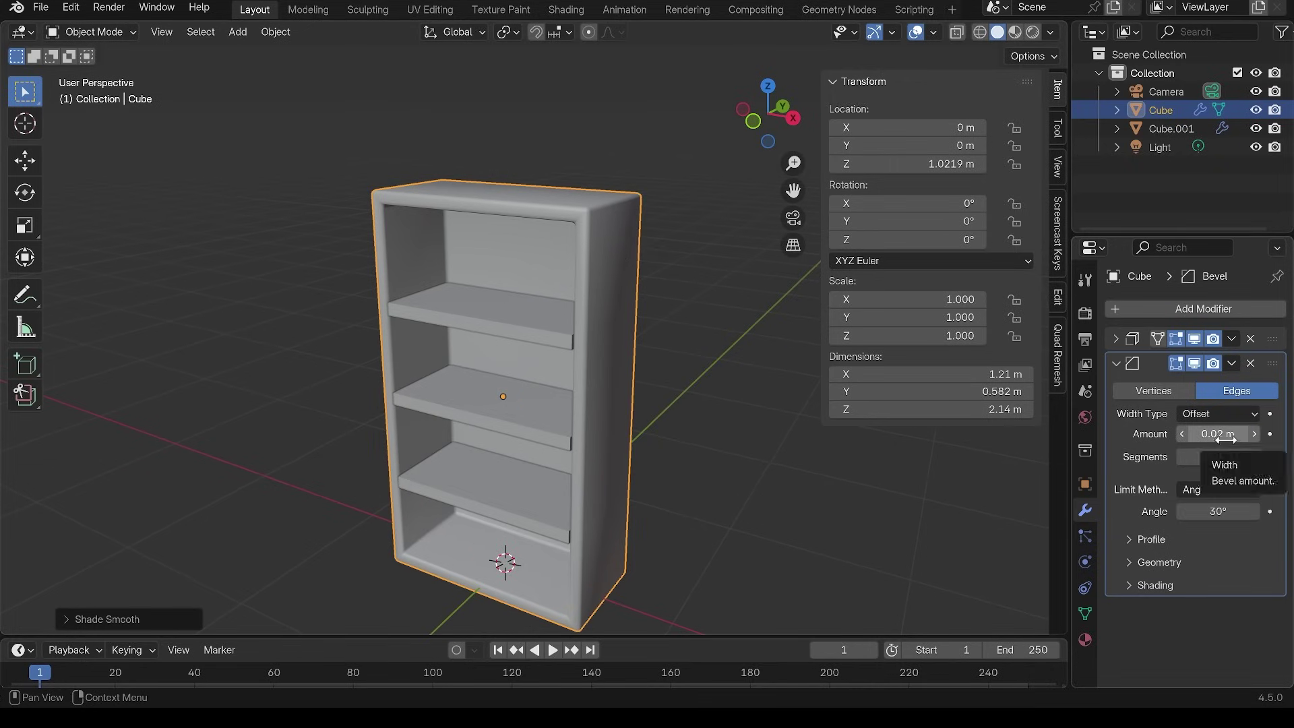
- Turn on Harden Normals in the bevel's Shading settings
click(1130, 586)
click(1182, 613)
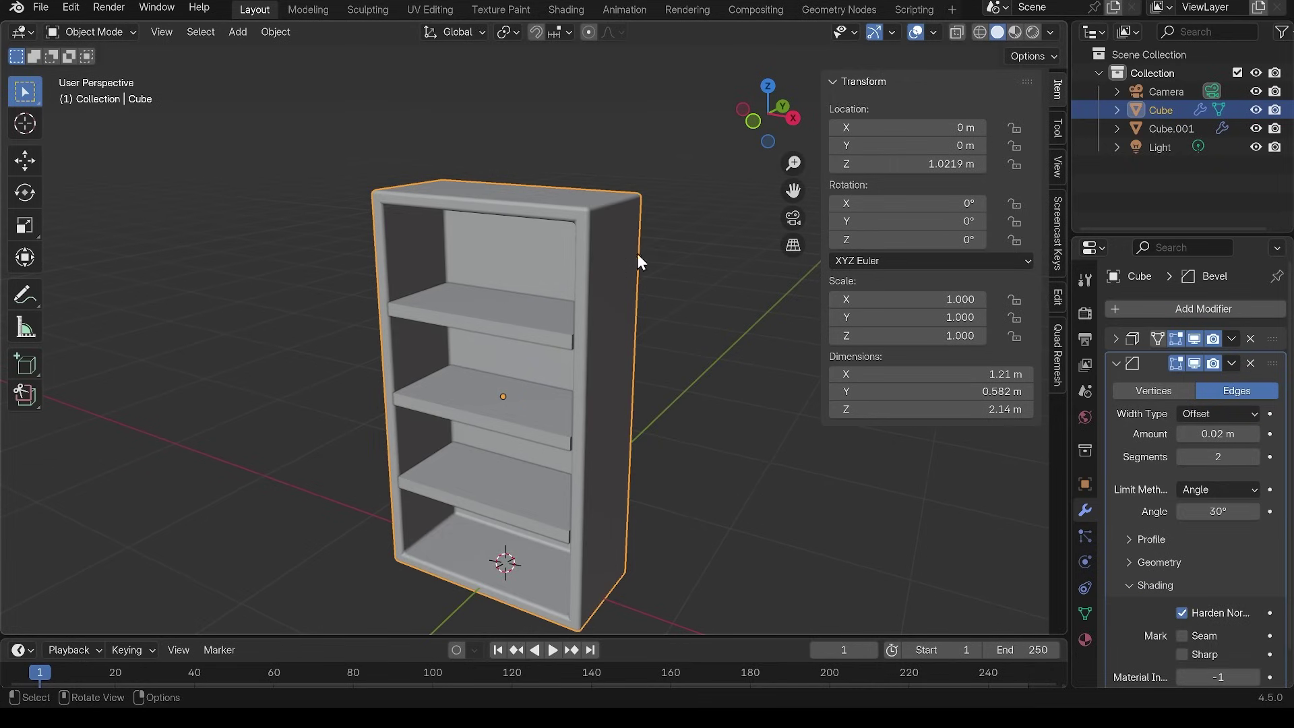
middle_drag(625, 267, 601, 279)
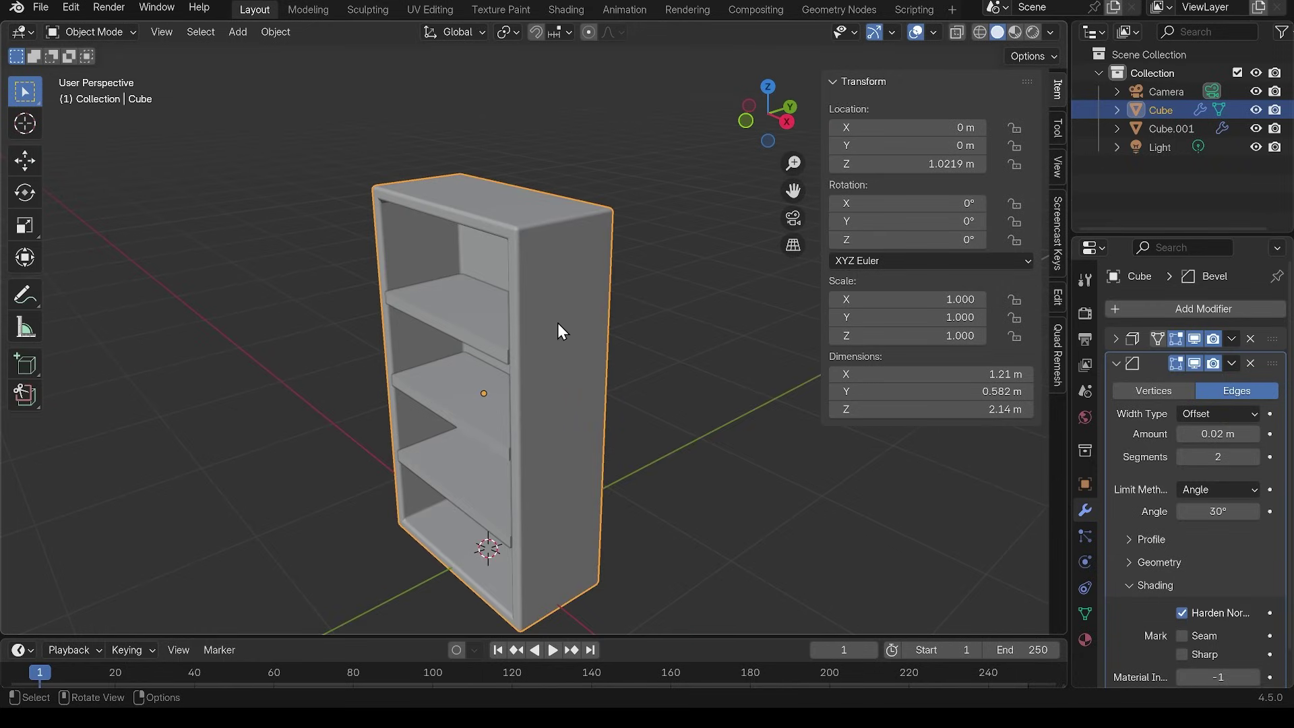
middle_drag(580, 373, 658, 253)
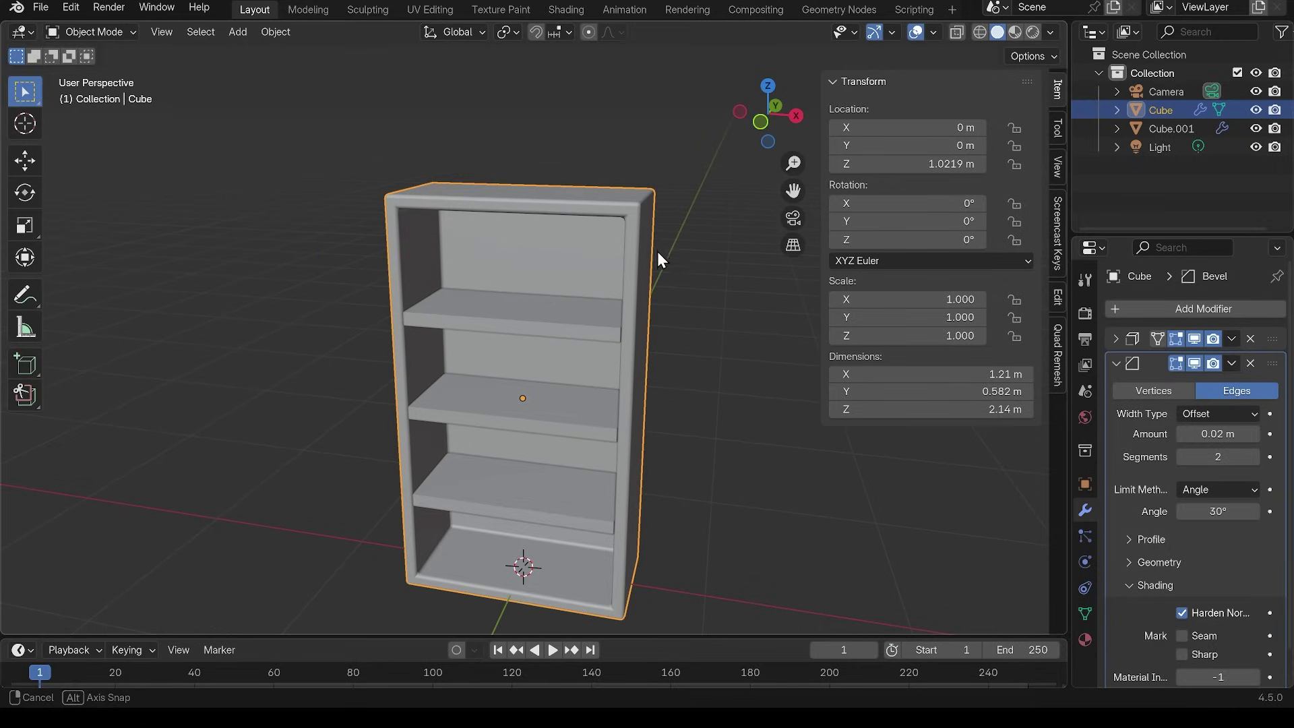
- Raise the bevel to 3 segments and reduce its amount to 0.01 m
click(1254, 458)
scroll(691, 232, up, 4)
shift+middle_drag(694, 223, 584, 286)
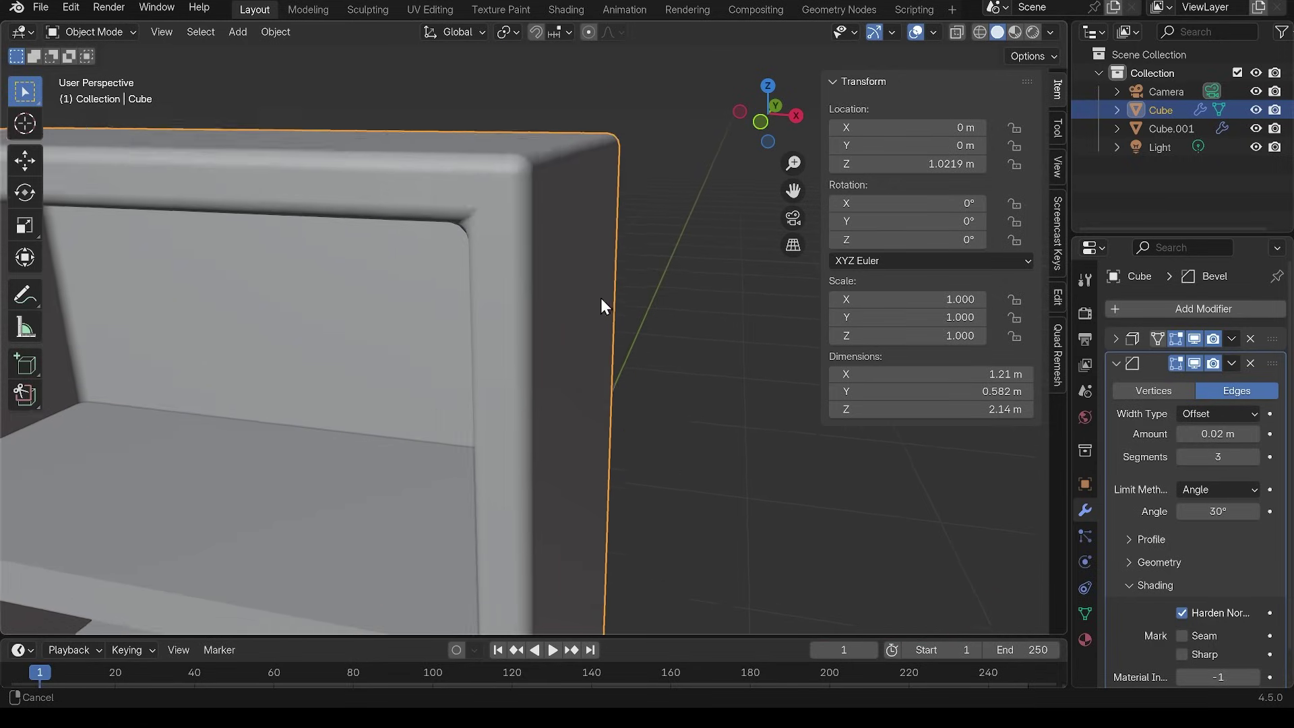
middle_drag(601, 298, 596, 304)
click(1194, 433)
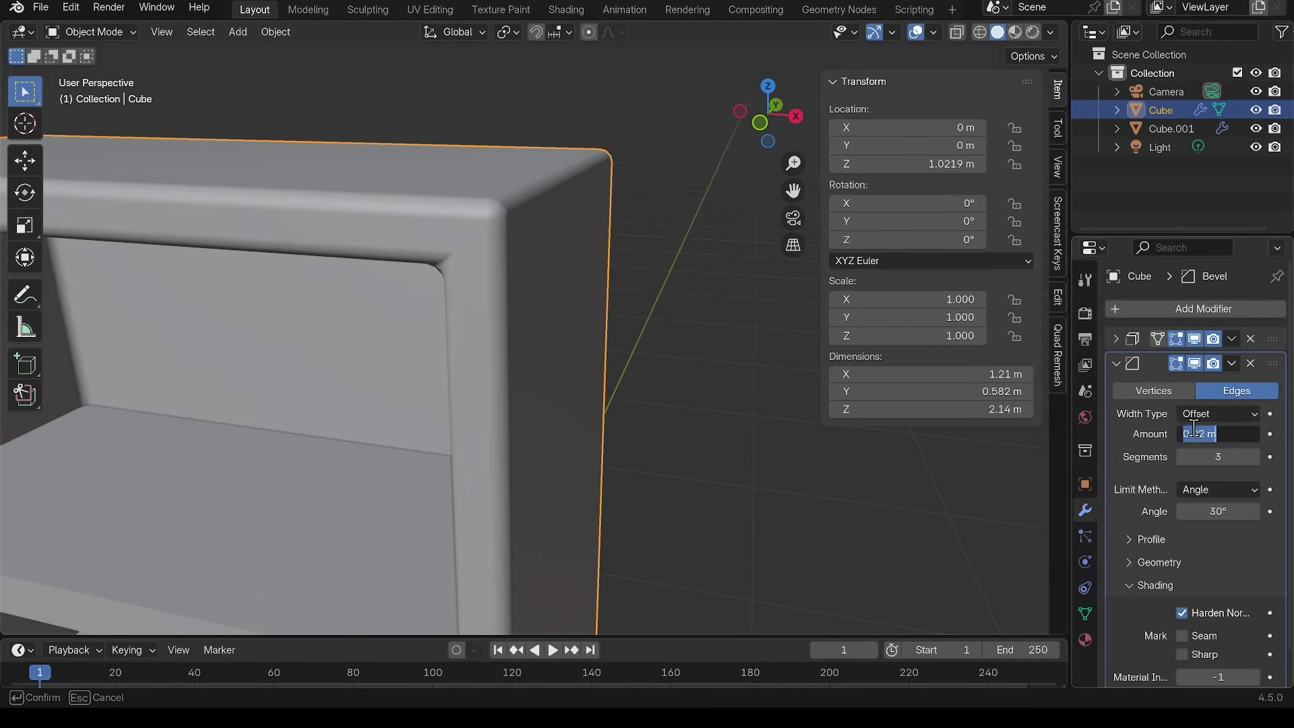
click(1202, 432)
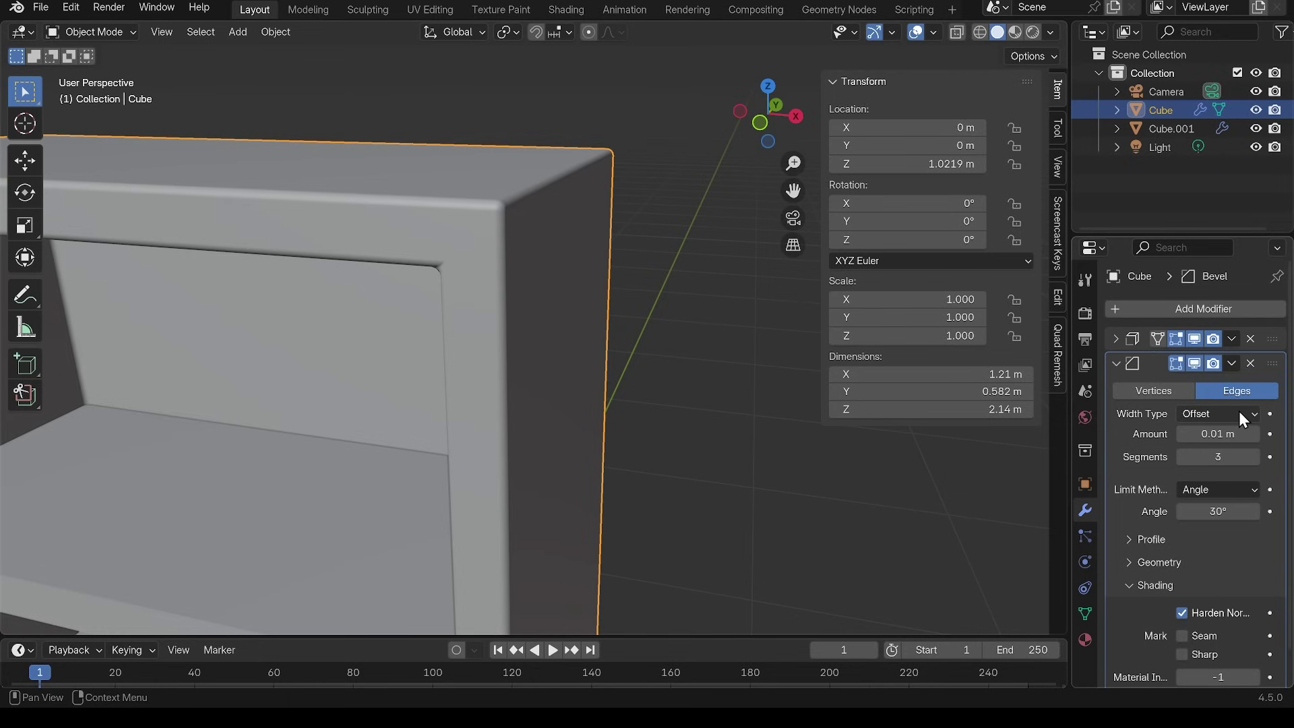
key(Return)
scroll(535, 288, down, 6)
middle_drag(565, 280, 536, 305)
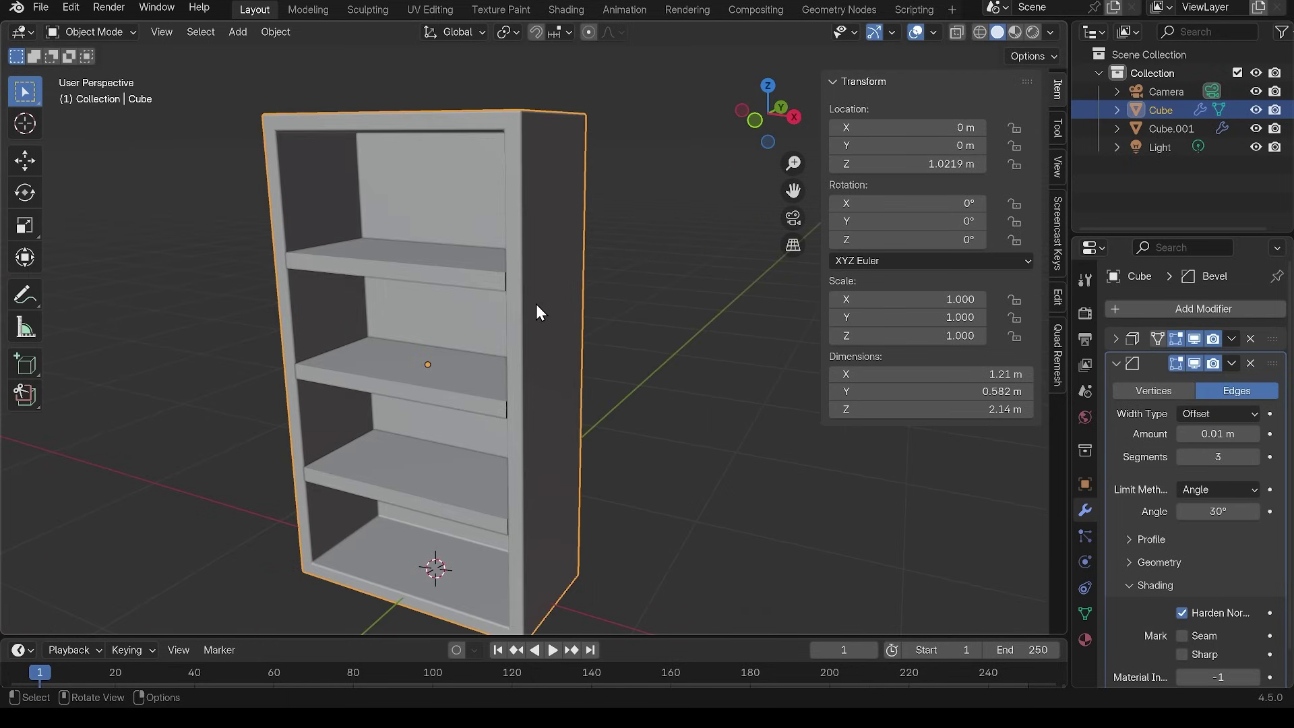
- Copy the cabinet's Solidify and Bevel modifiers onto the shelves object with Ctrl+L
click(482, 287)
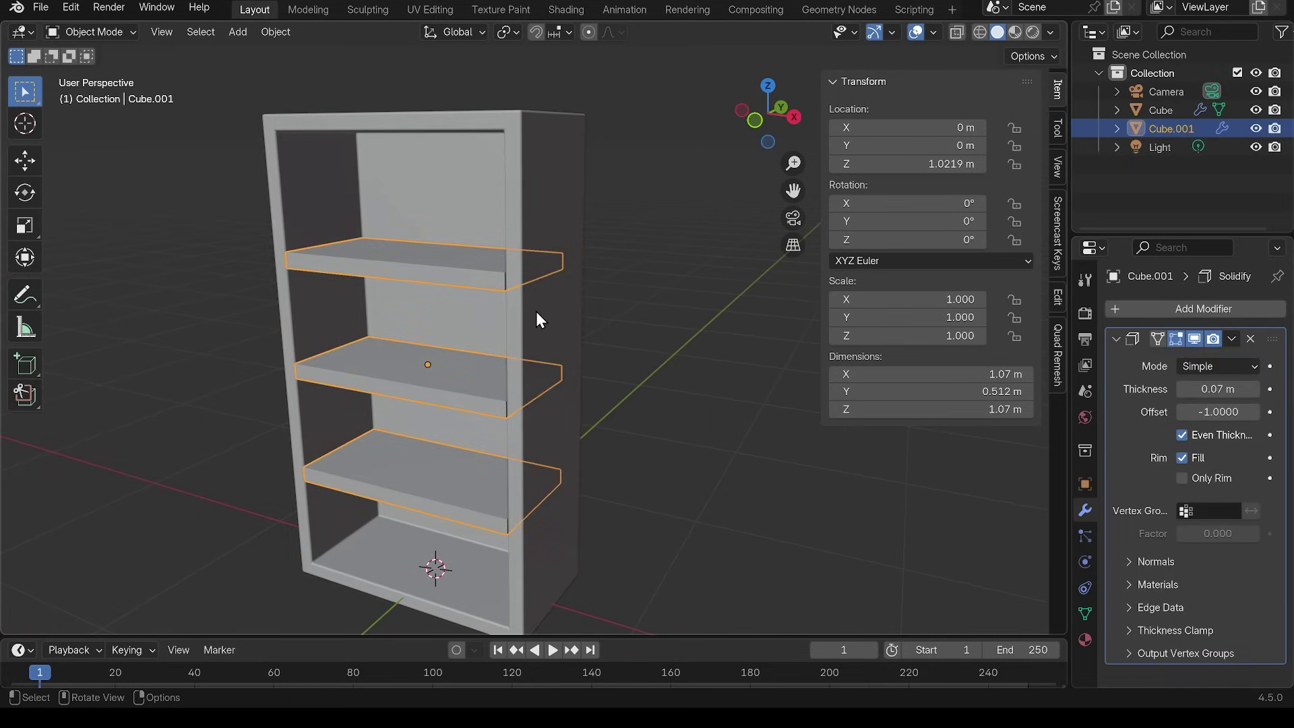
shift+click(554, 196)
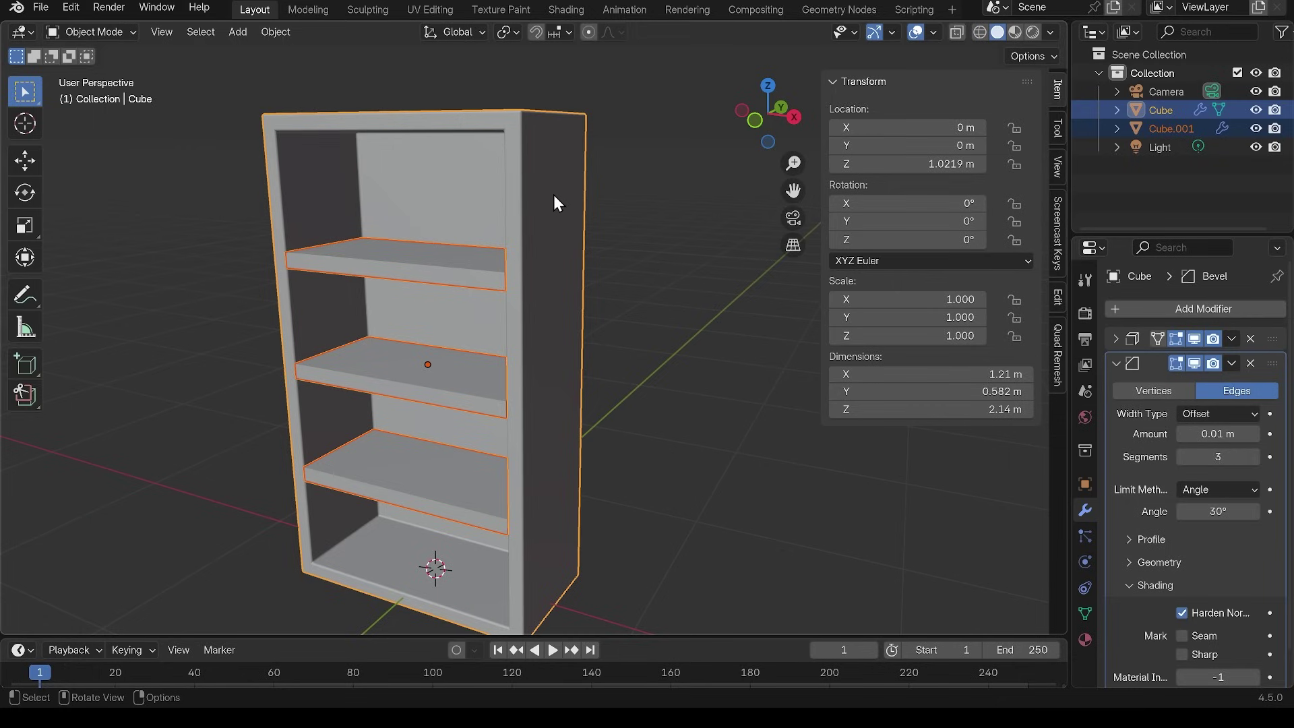
key(ctrl+l)
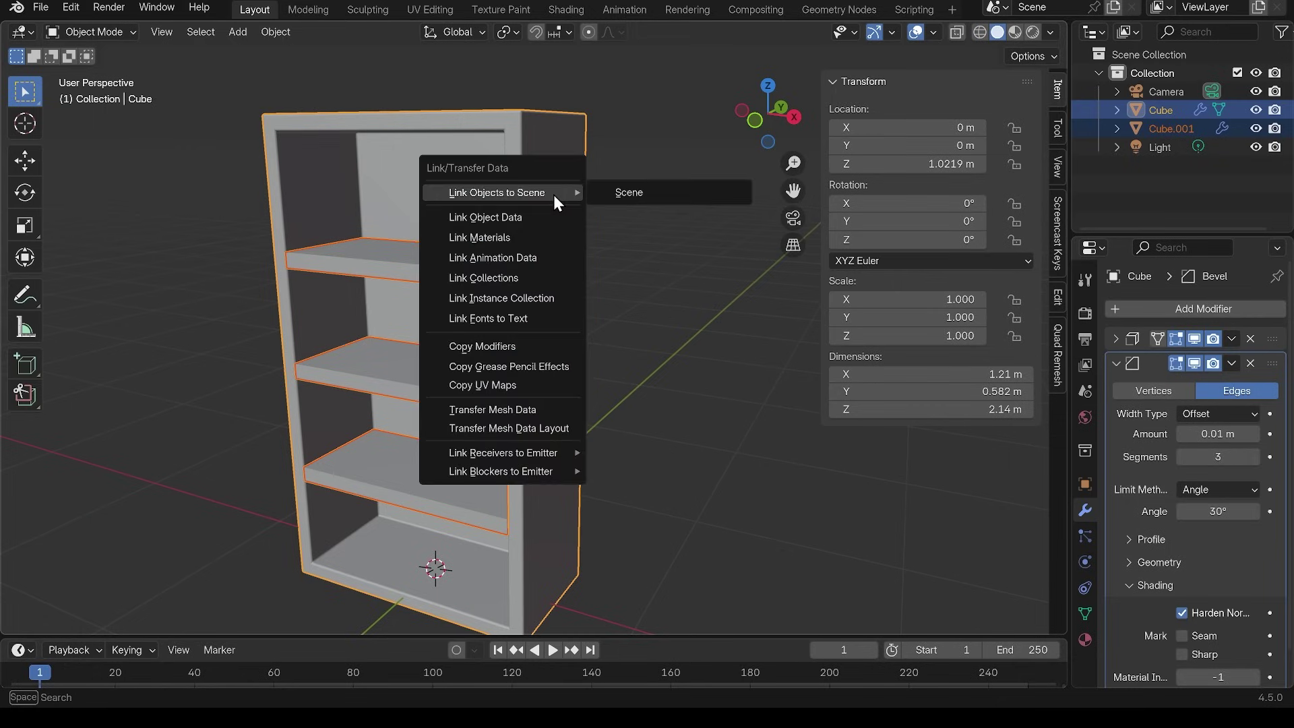
click(501, 347)
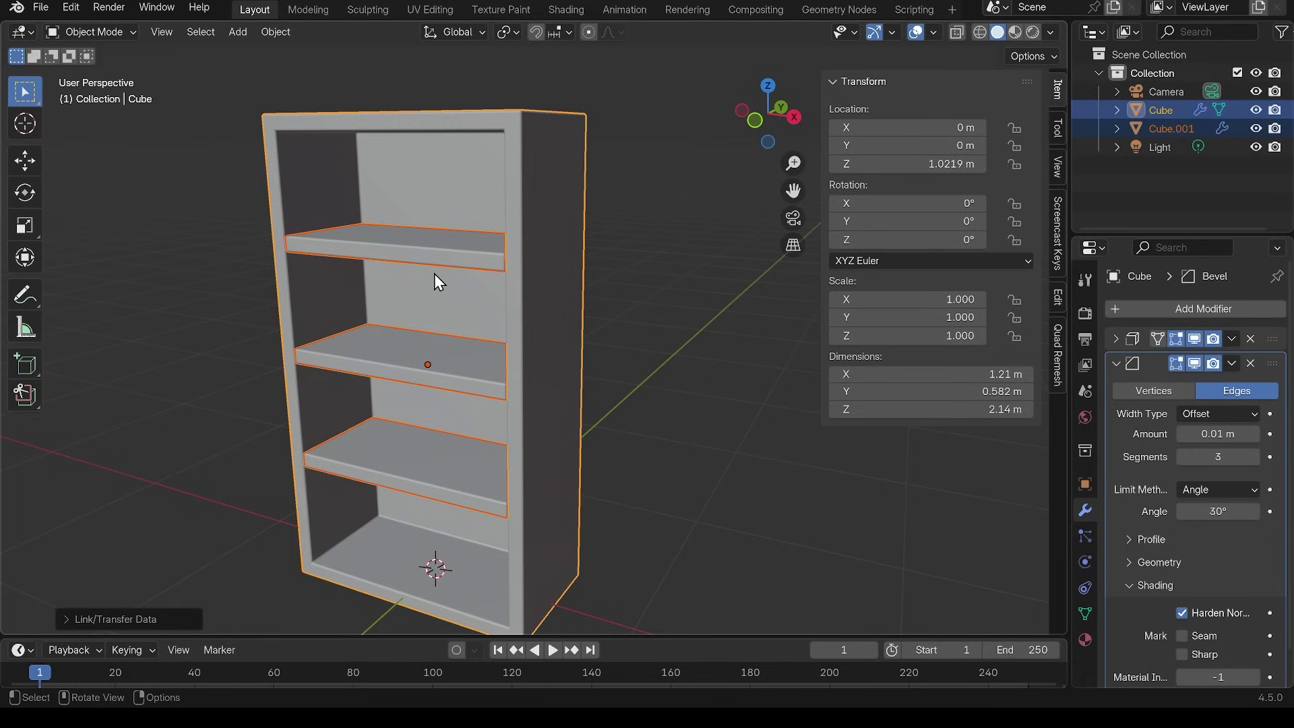
middle_drag(521, 368, 554, 364)
scroll(669, 395, down, 3)
middle_drag(668, 395, 704, 391)
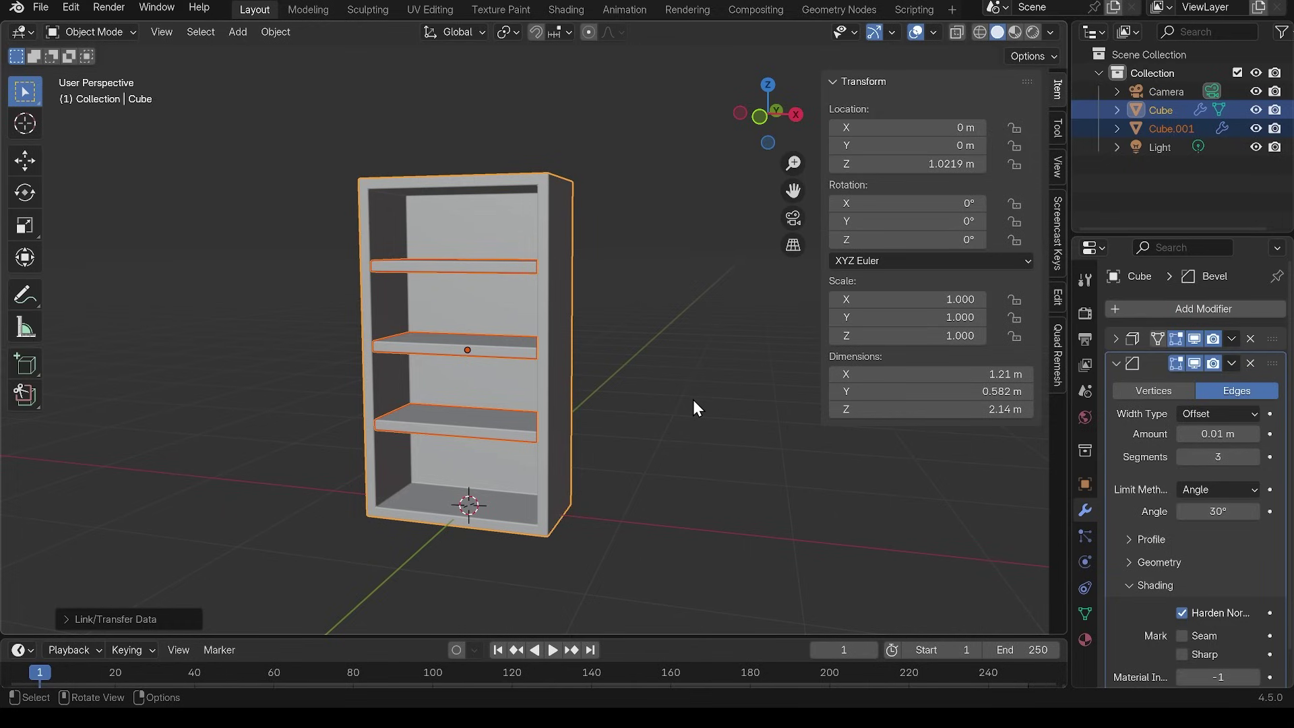
- Add a Lattice, raise it onto the bookcase in front view, and scale it to 1.253
key(shift+a)
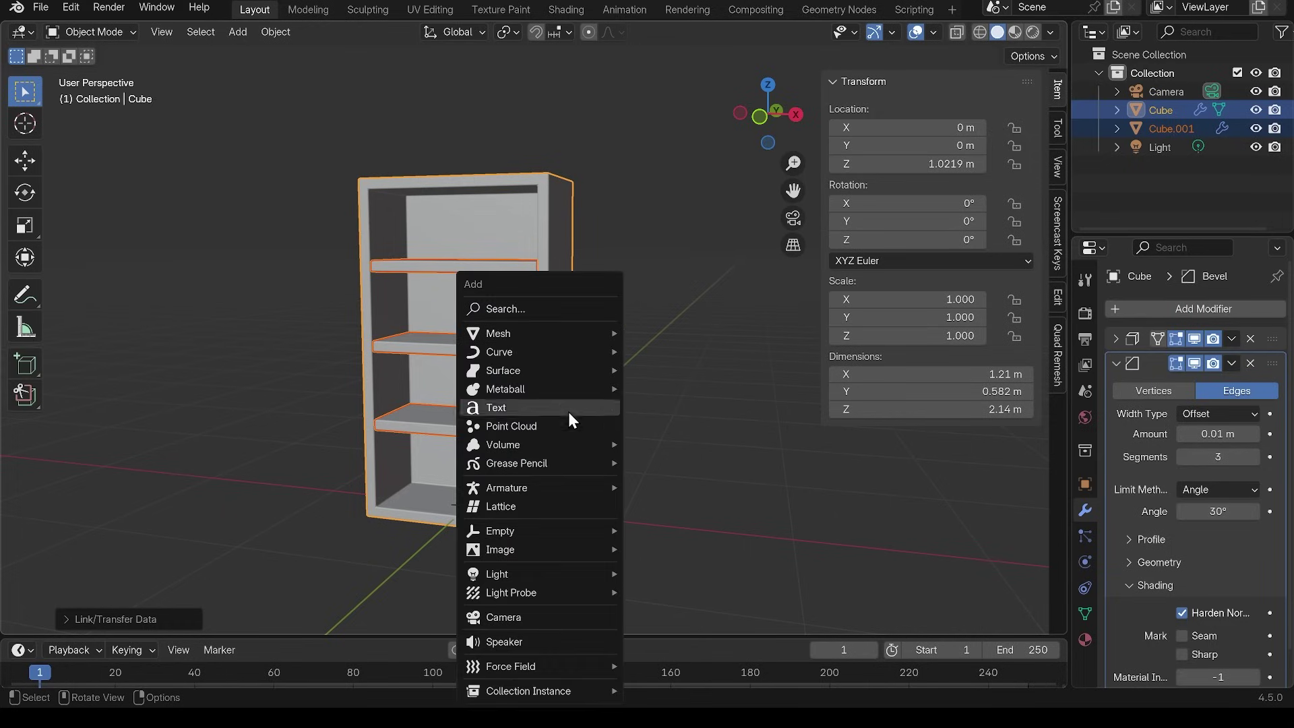
click(536, 506)
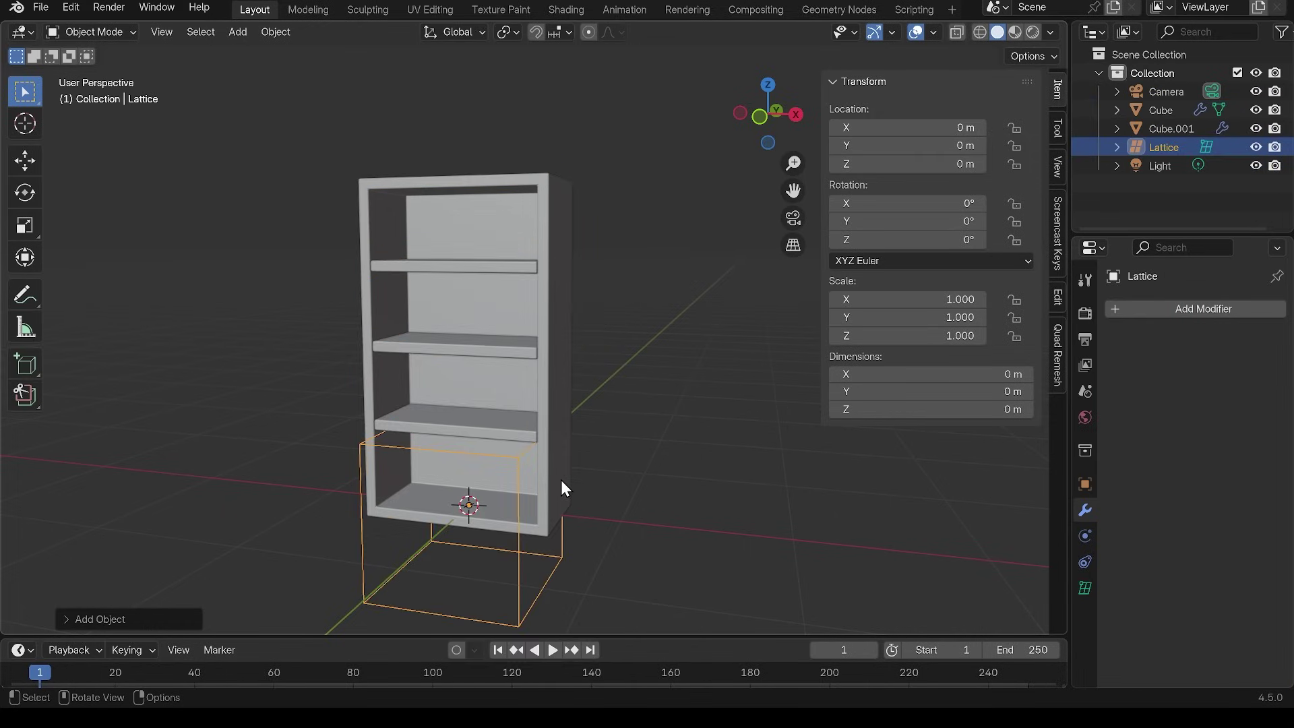
key(KP_1)
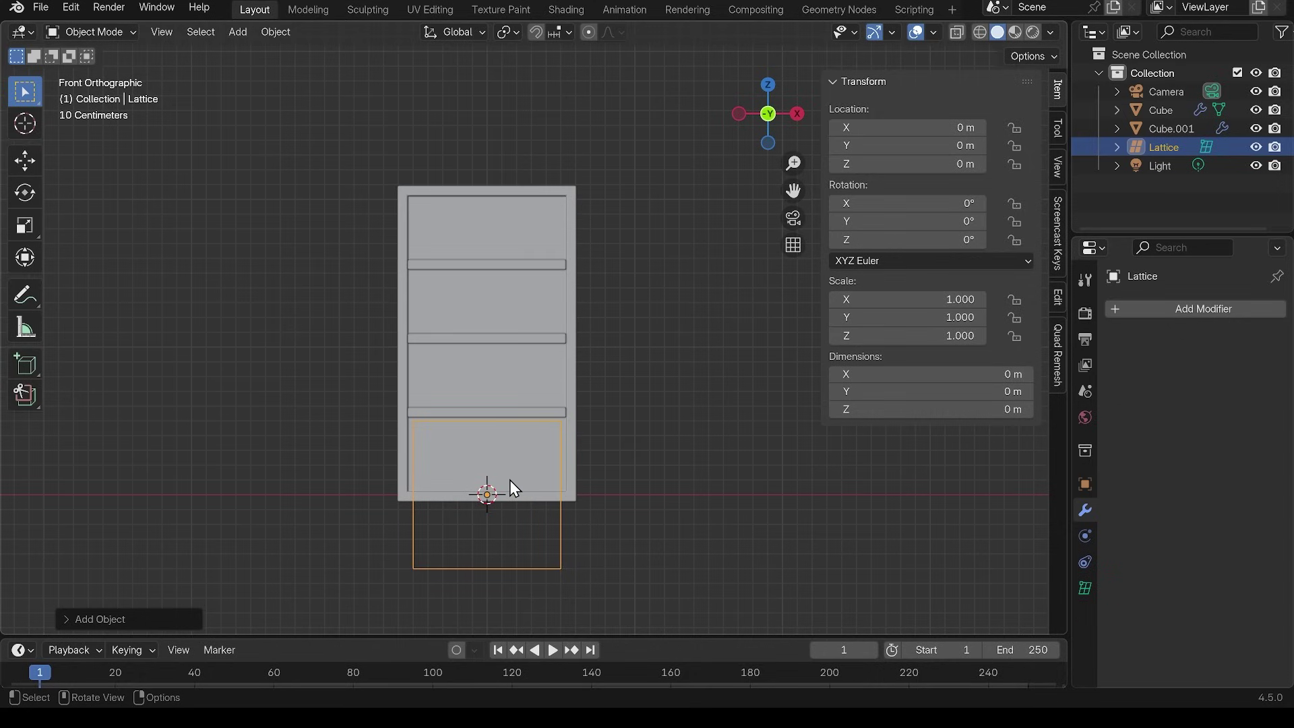
key(g)
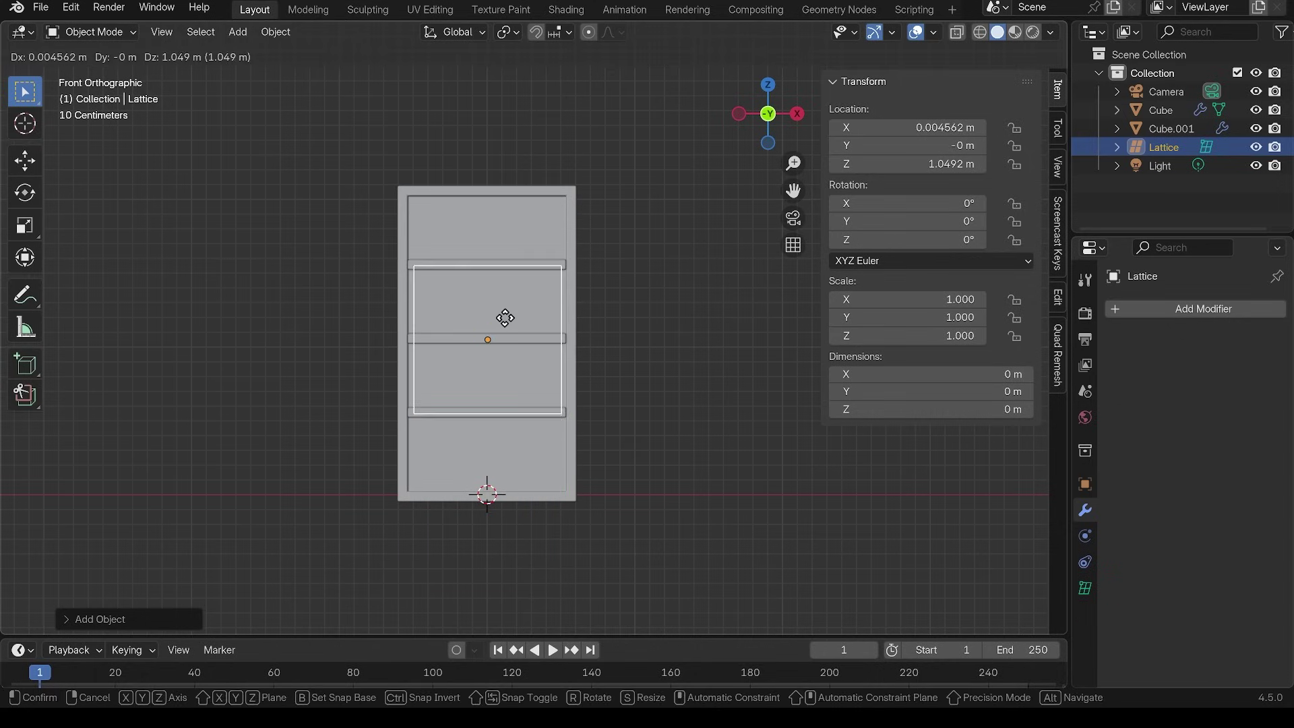
click(505, 320)
key(s)
click(591, 326)
- Stretch the lattice along Z to the full bookcase height and lower it slightly
key(s)
key(z)
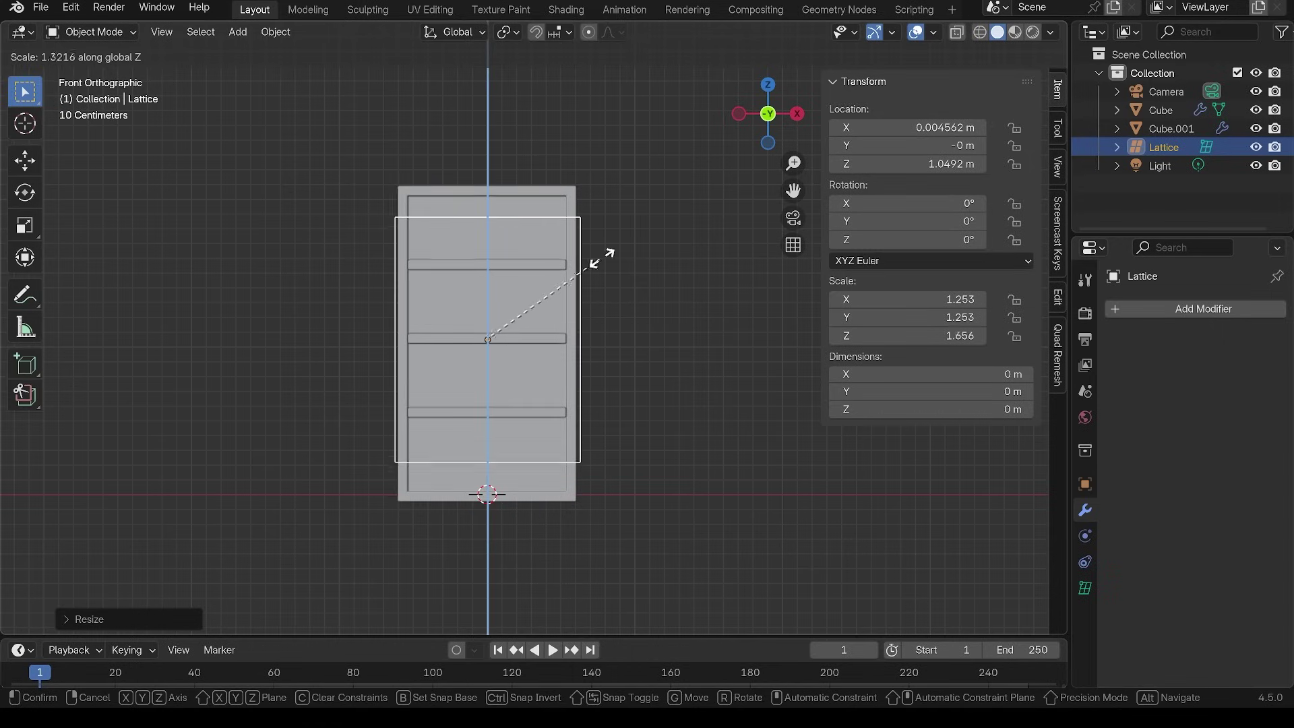
click(621, 217)
key(g)
key(z)
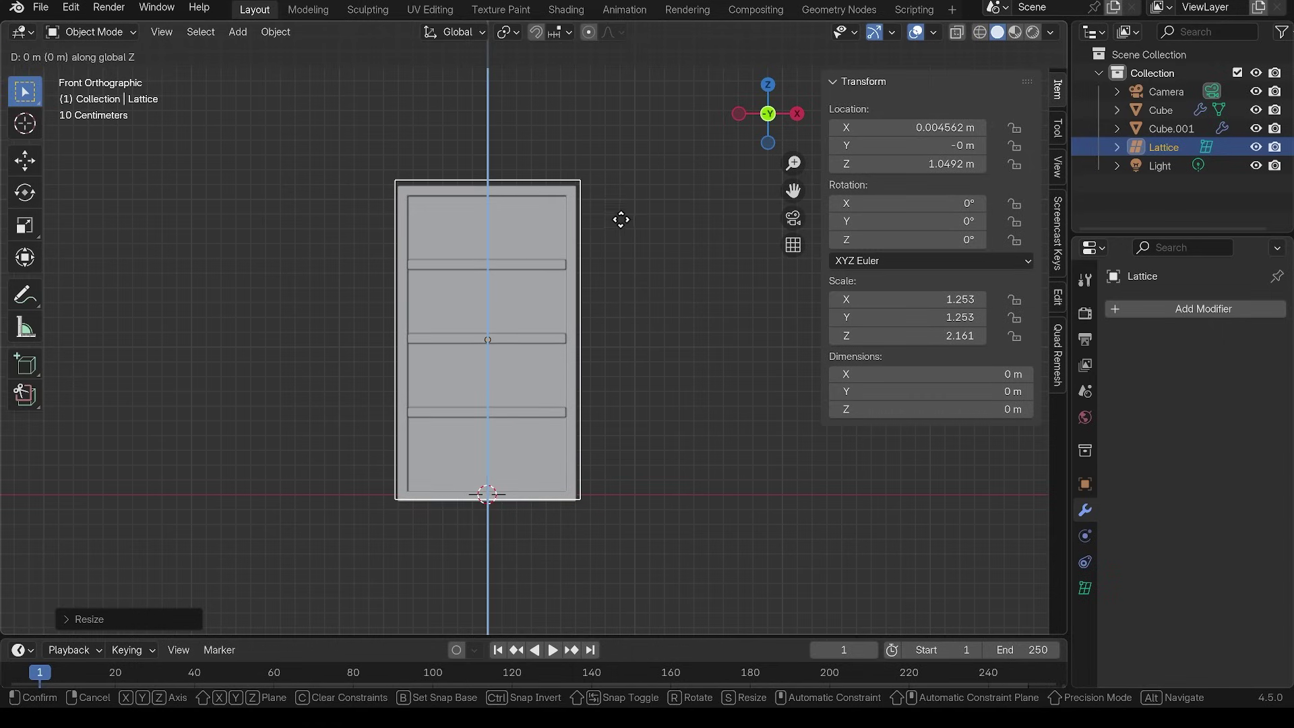
click(638, 236)
- In right view, scale the lattice along Y to the bookcase depth and shift it slightly
key(KP_3)
key(s)
key(y)
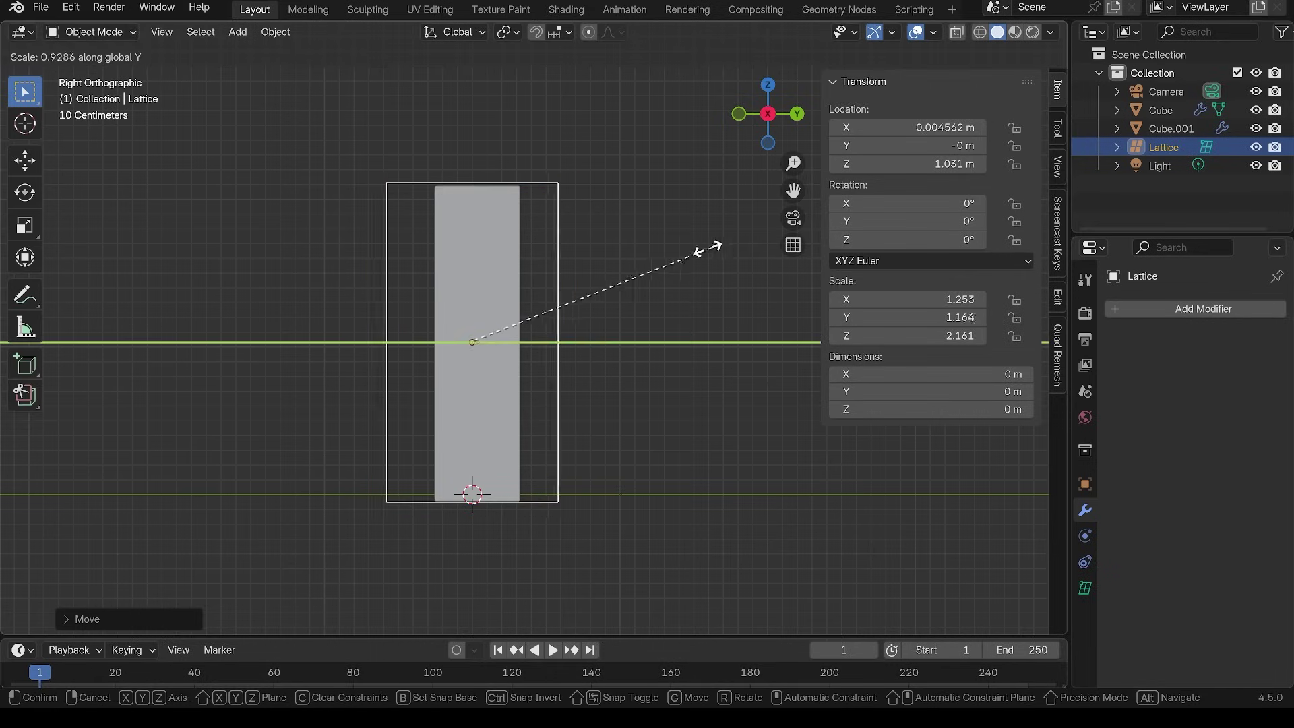
click(591, 268)
key(g)
key(y)
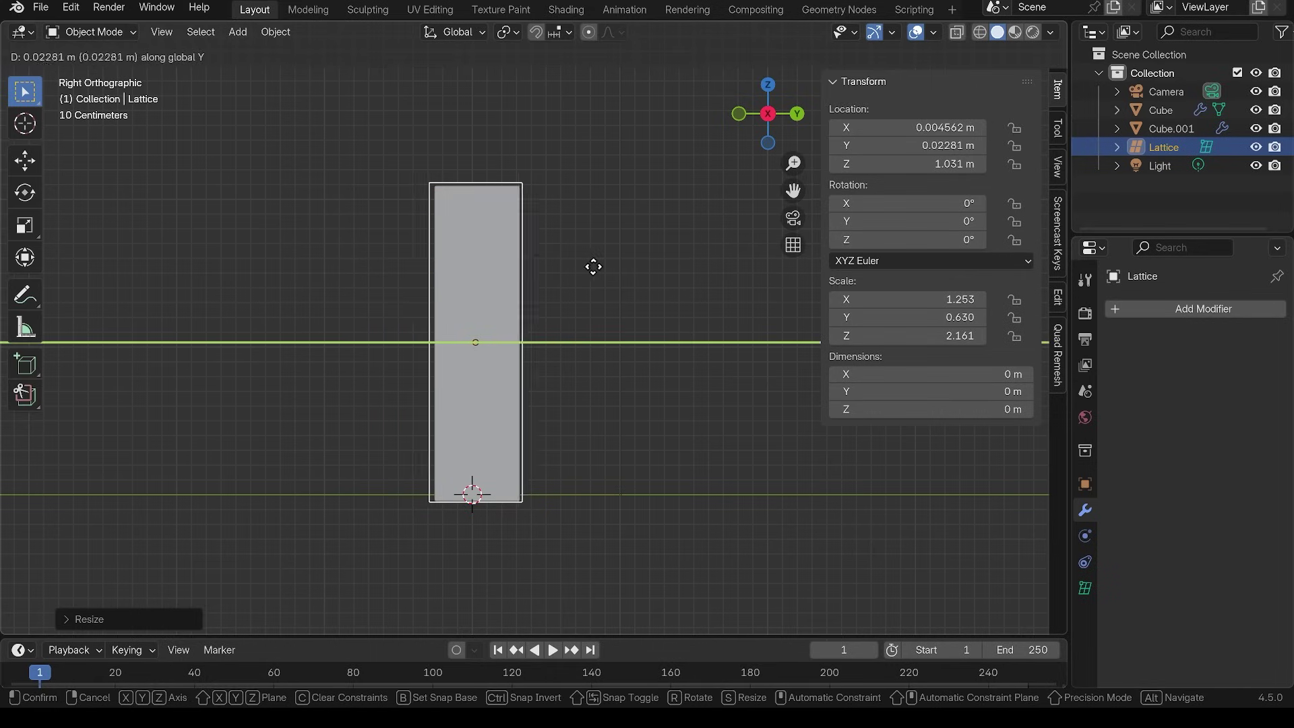
click(592, 269)
middle_drag(592, 268, 662, 382)
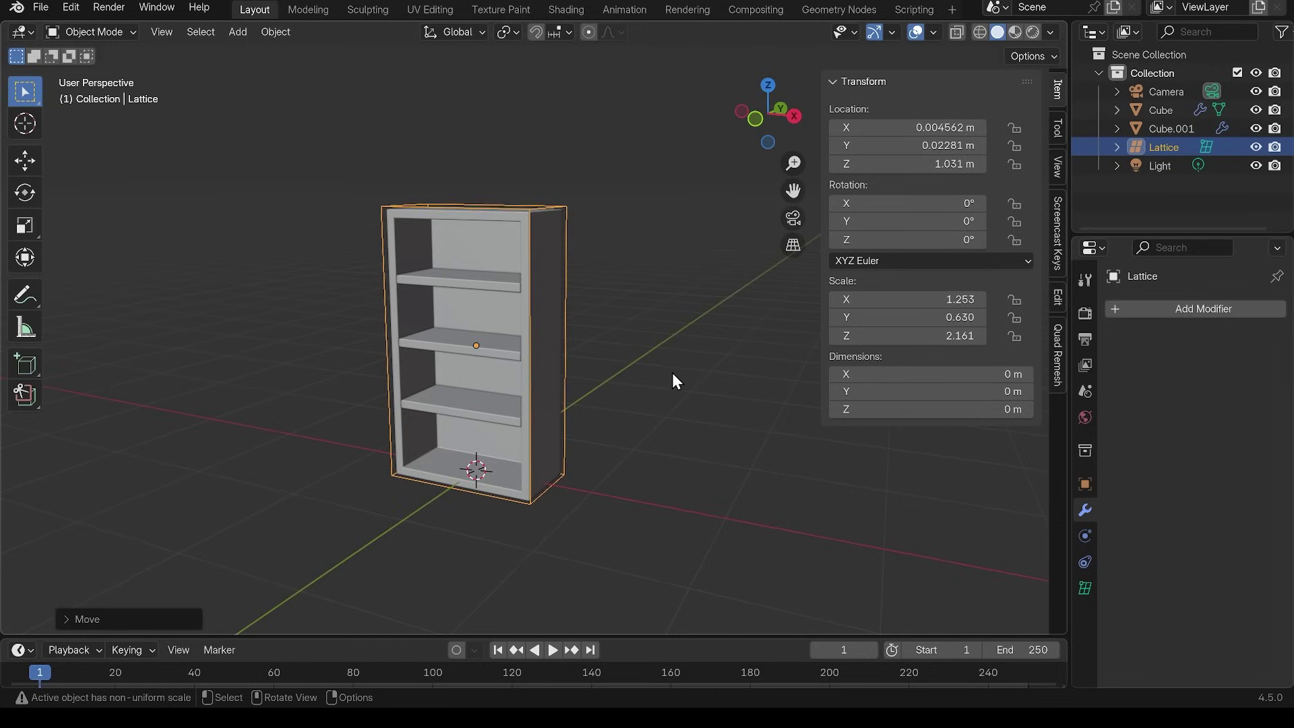
- Add a Lattice modifier to the bookcase frame with the Lattice object as its target
click(543, 316)
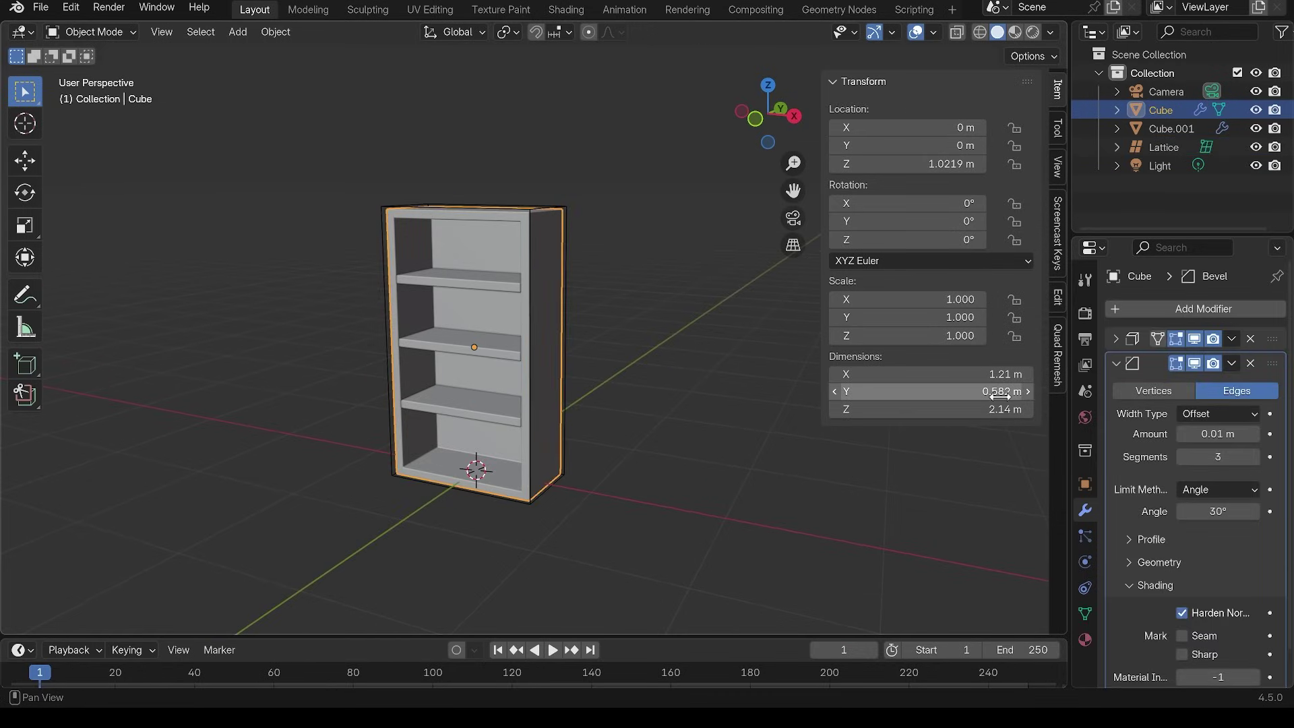
click(1115, 364)
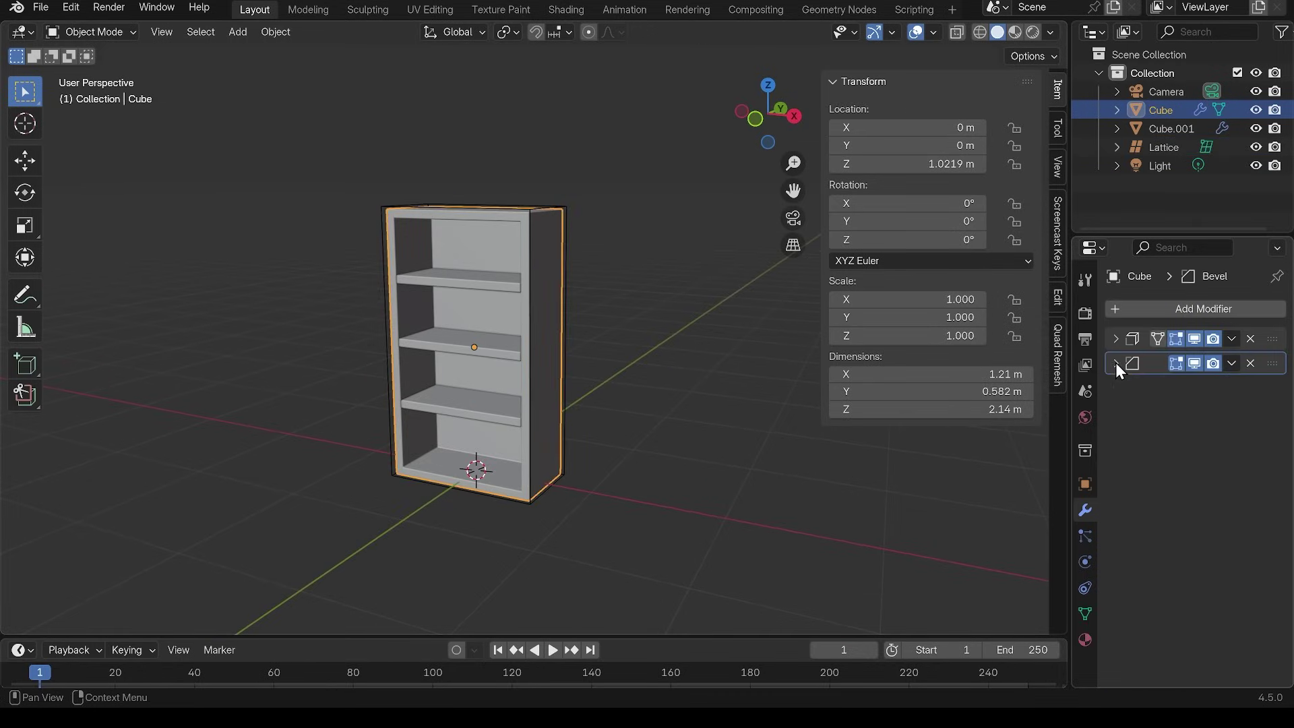
click(1159, 310)
text(latt)
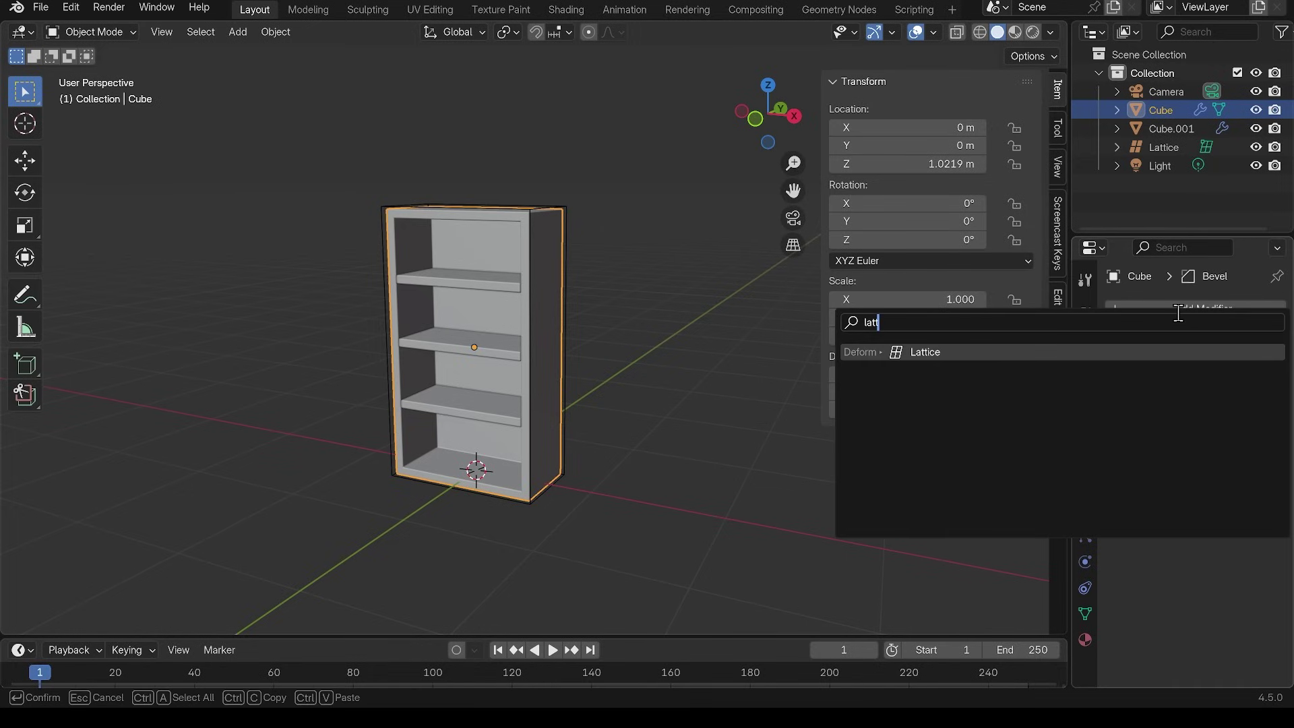
key(Return)
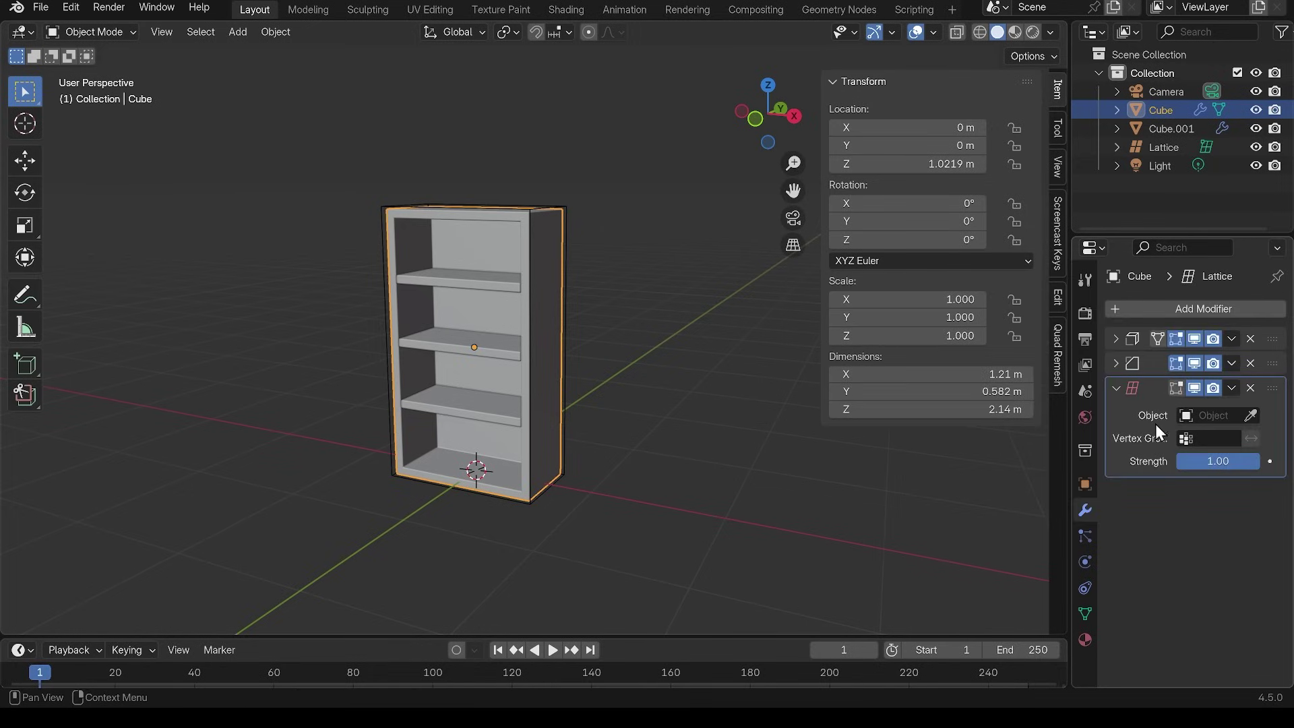
click(1253, 415)
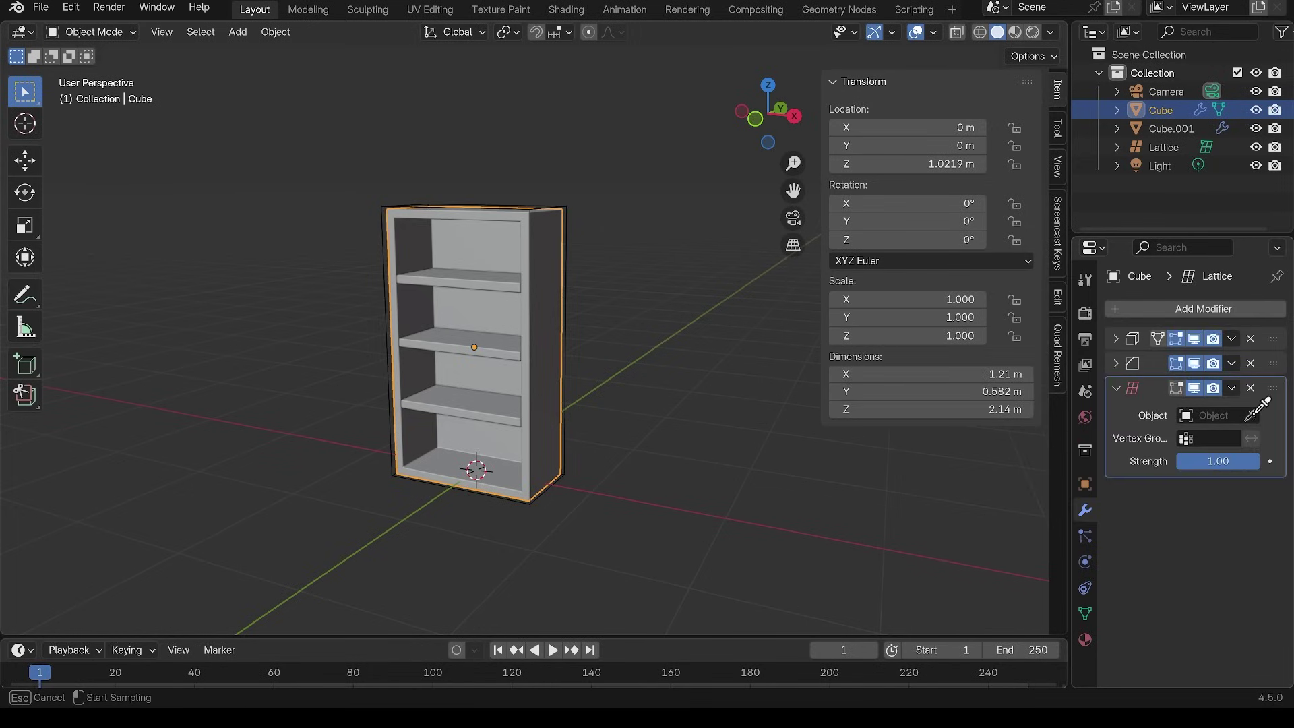
click(571, 204)
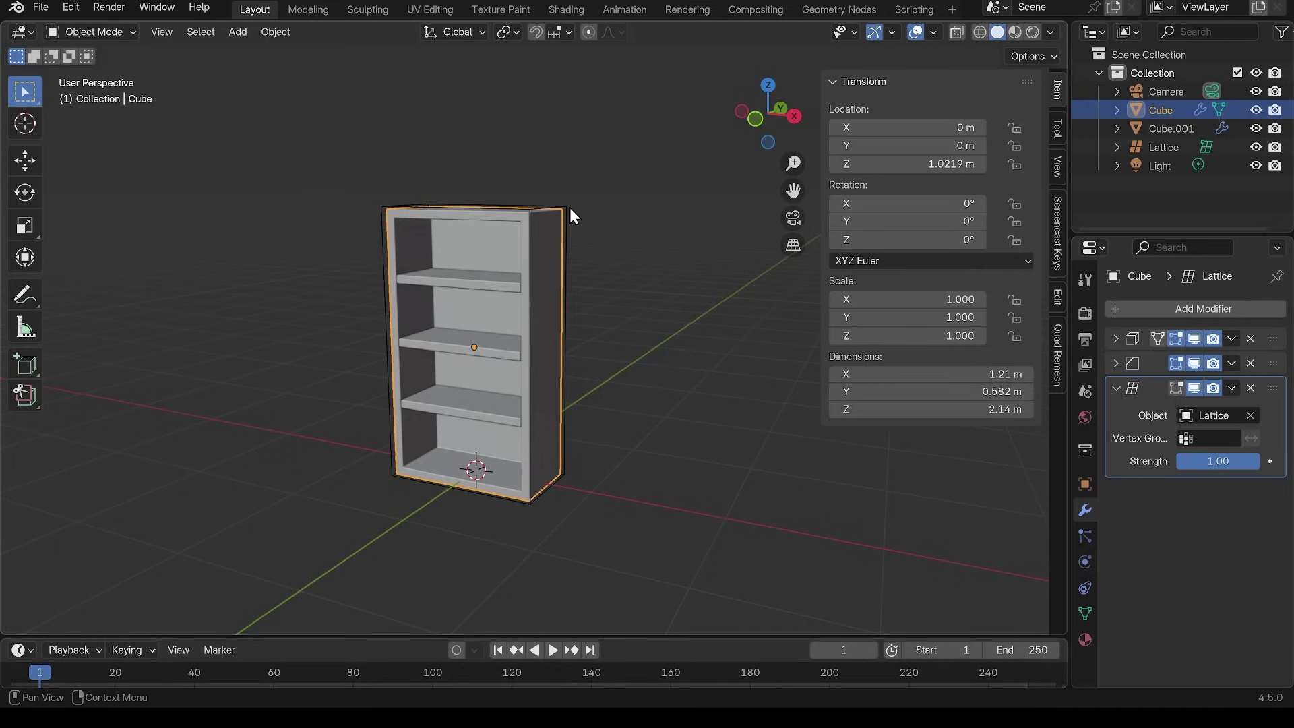
- Enter Edit Mode on the lattice and select its top-right points, trying then cancelling a move
click(567, 247)
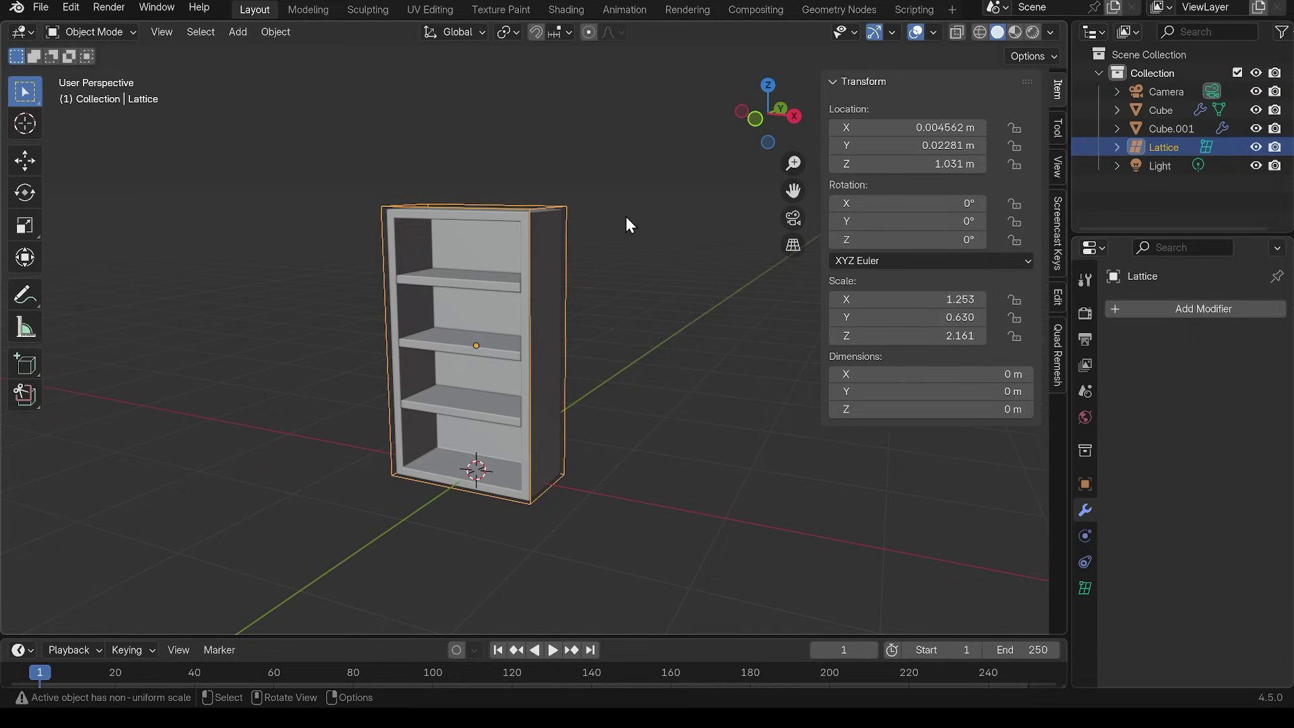
key(Tab)
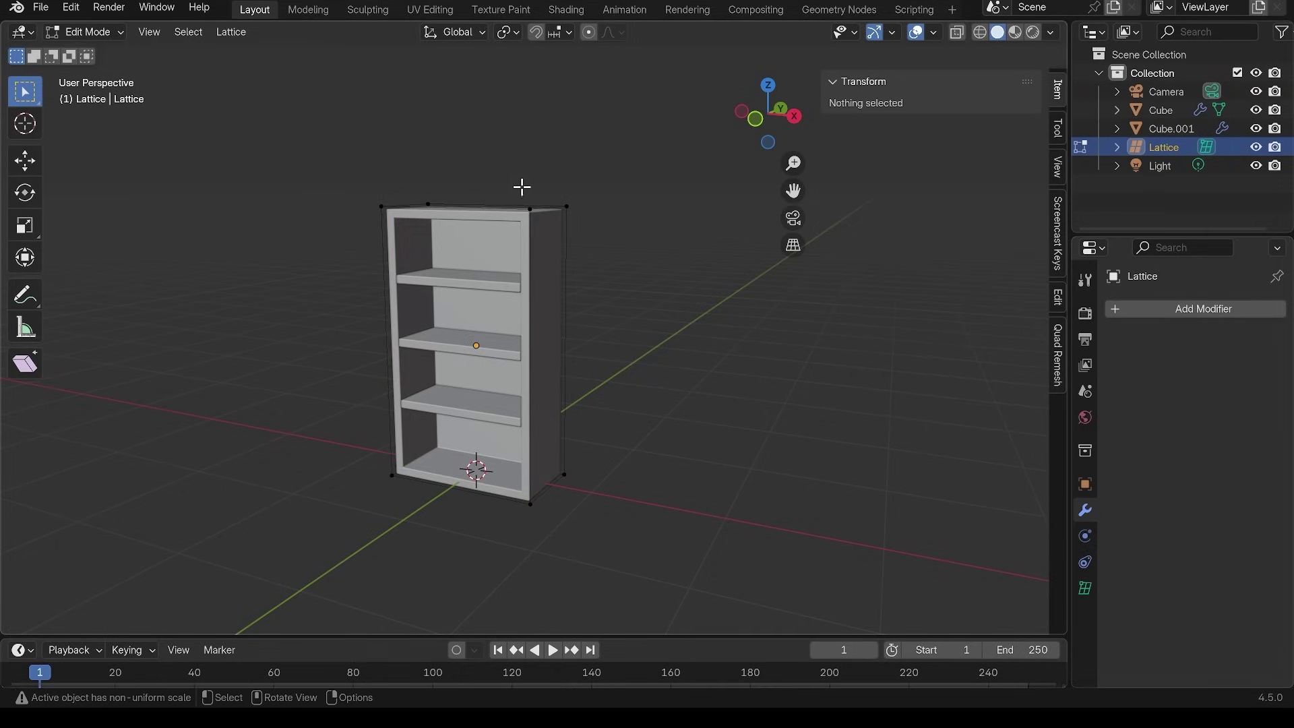
drag(523, 189, 609, 234)
key(g)
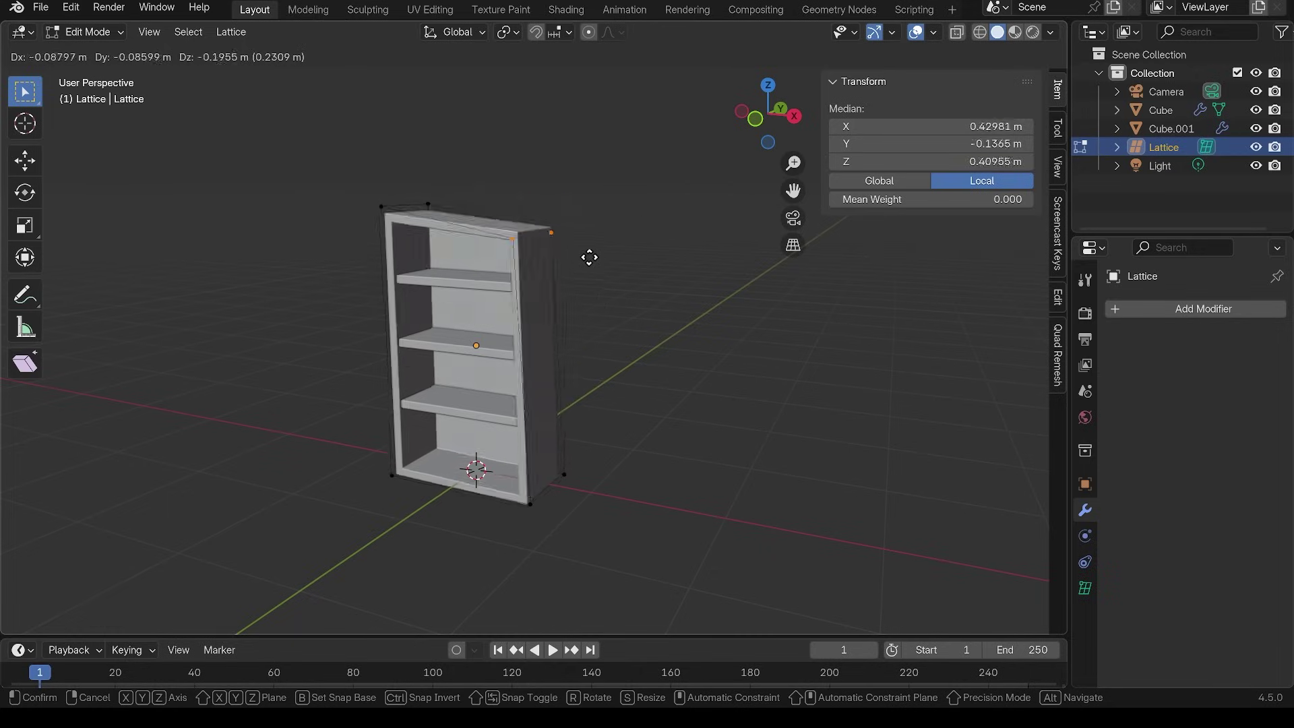
key(Escape)
middle_drag(610, 263, 537, 283)
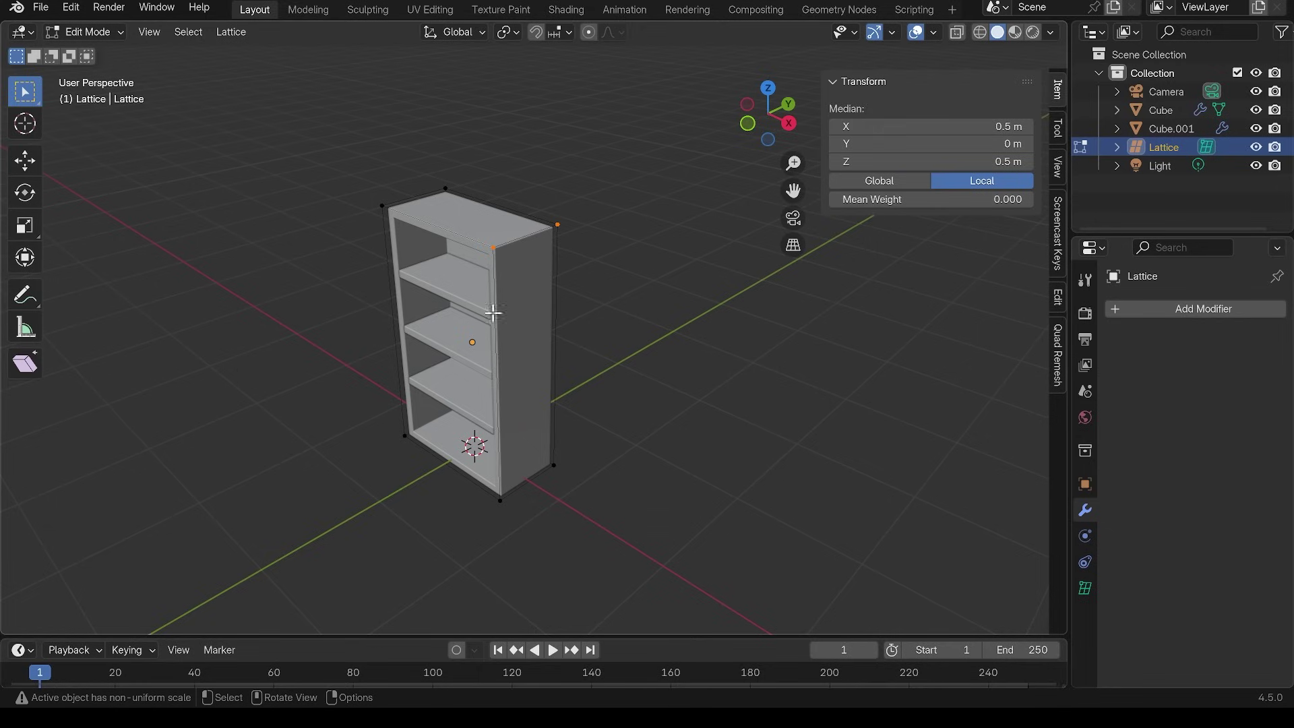
- Set lattice resolution to U 3, V 2, W 4 and box-select the six top points
click(1085, 588)
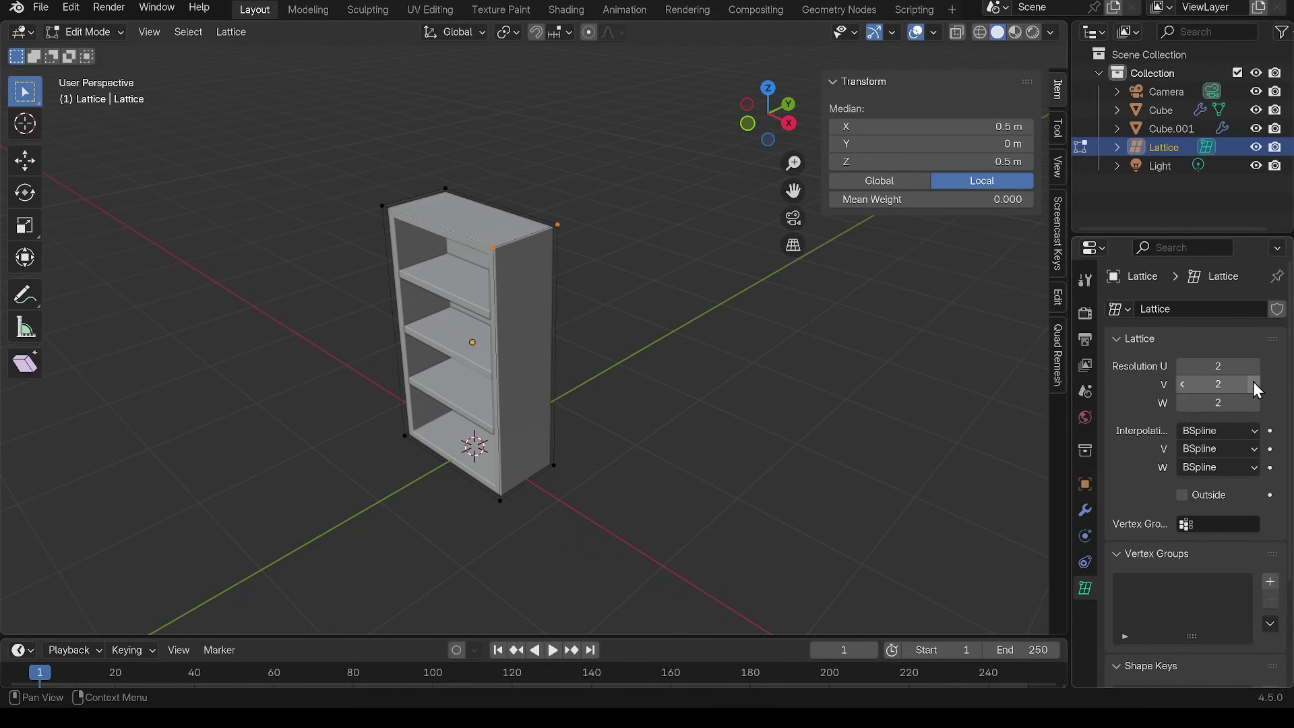
click(1254, 404)
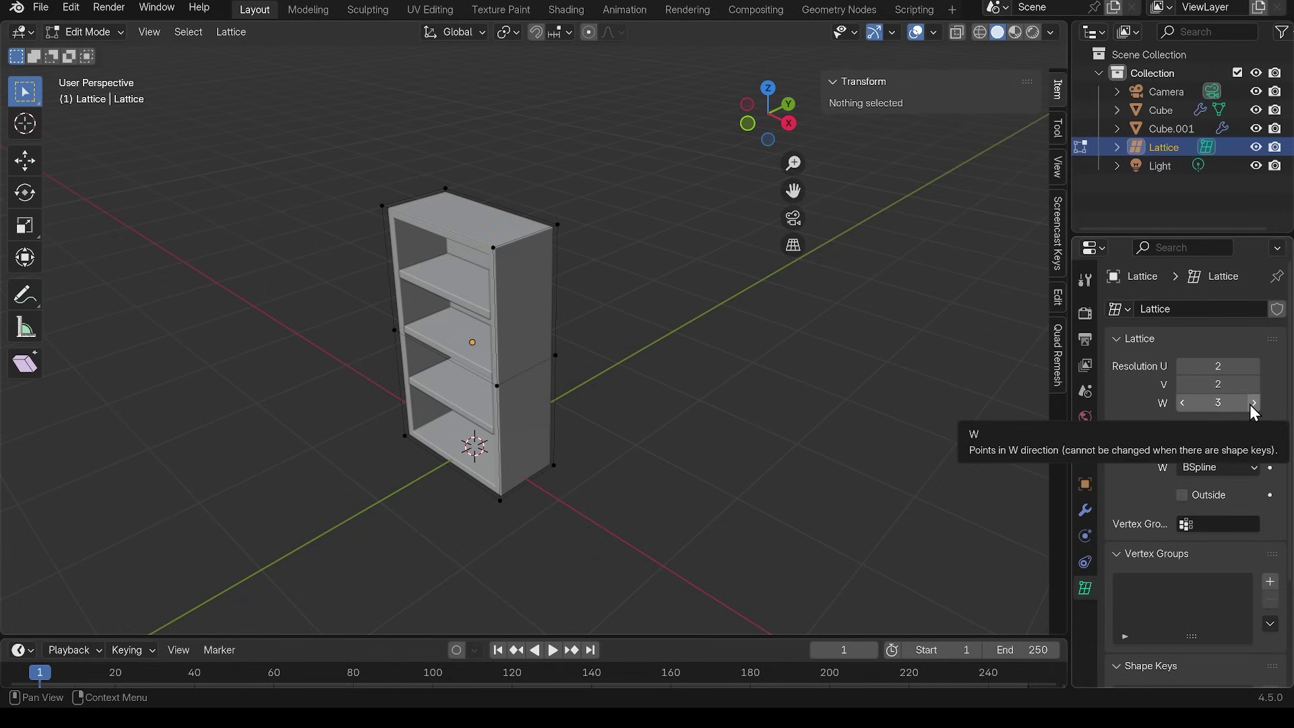
click(1251, 403)
click(1254, 367)
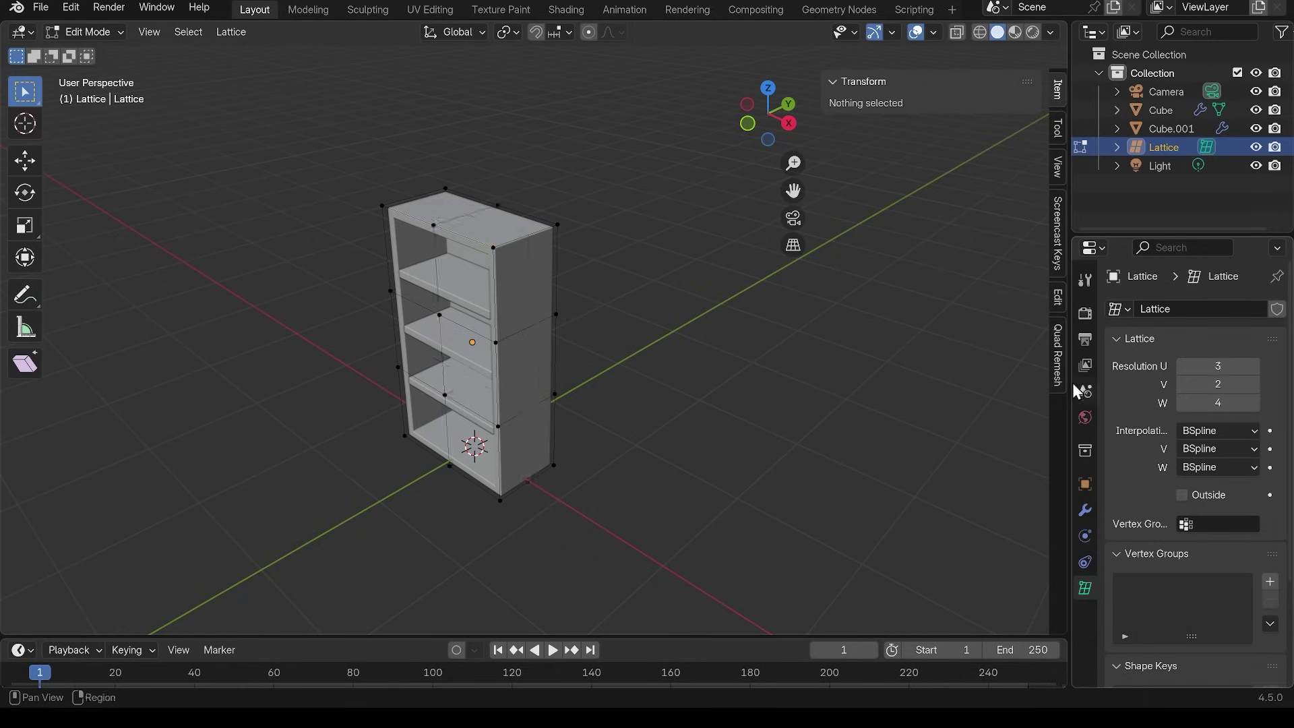
middle_drag(675, 317, 507, 320)
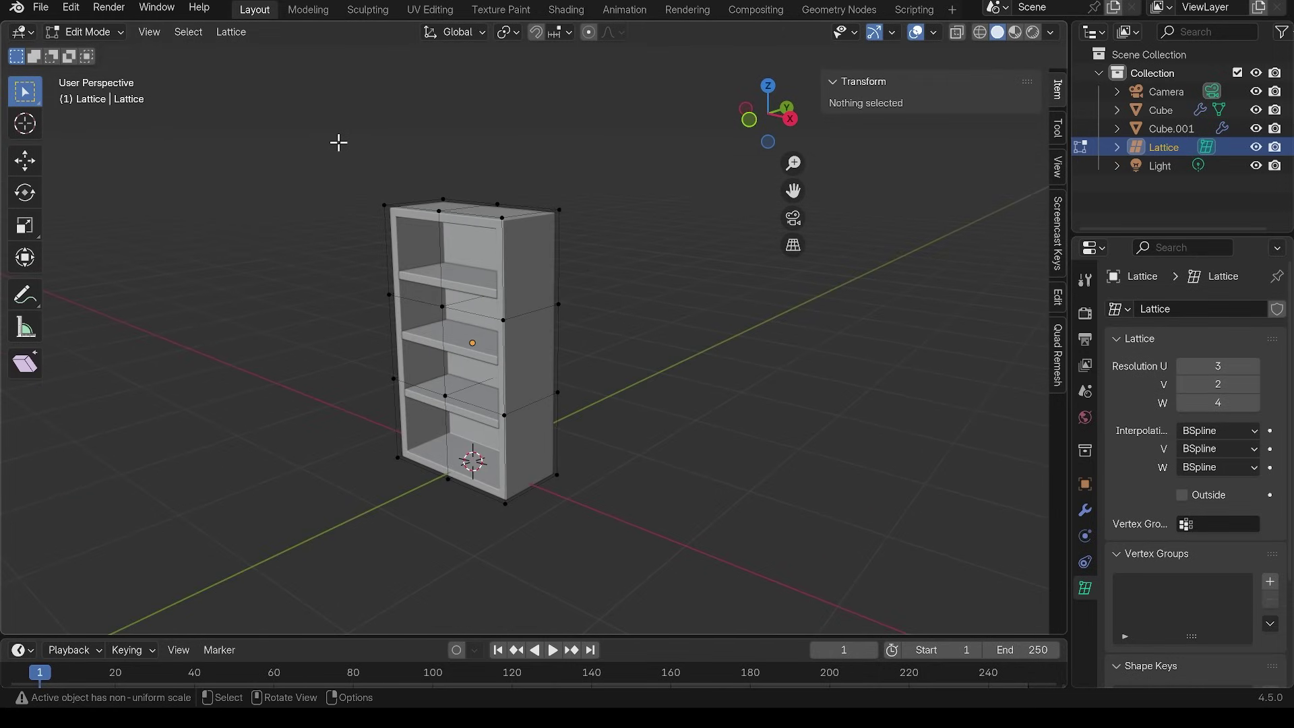
drag(356, 141, 661, 225)
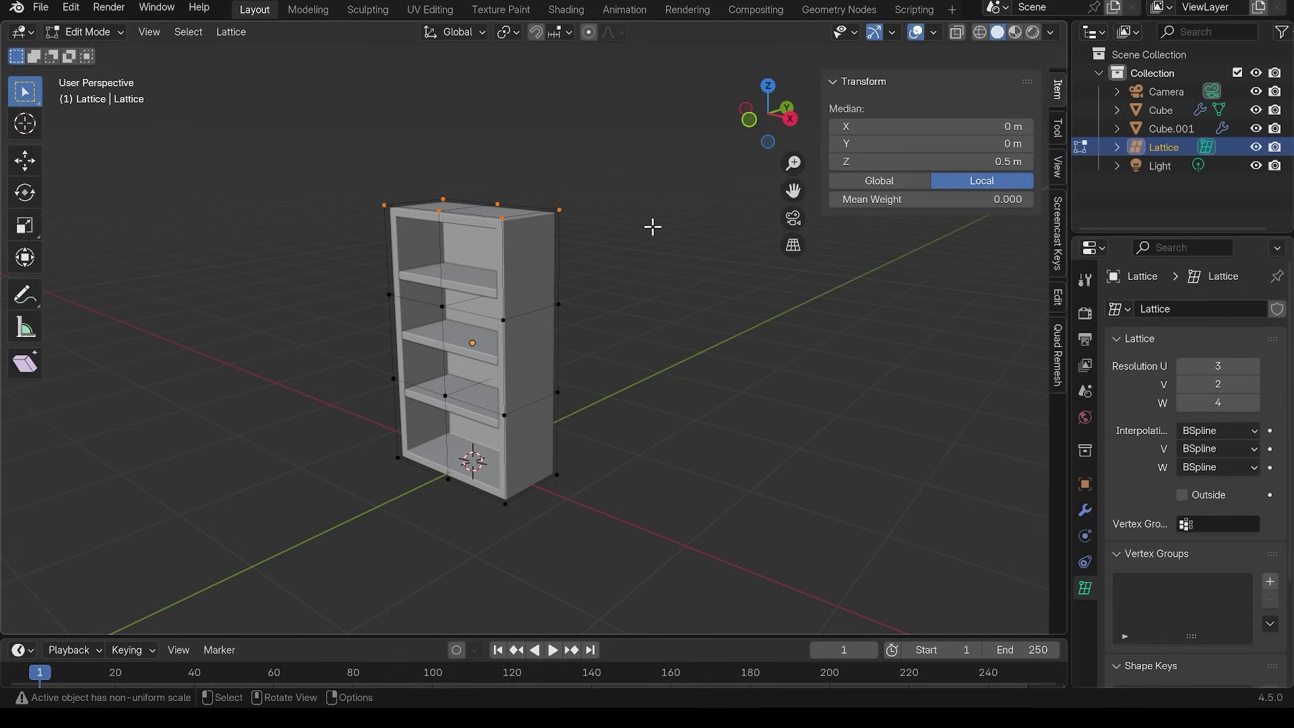
- With proportional editing on, rotate the top lattice points to twist and tilt the bookcase top
click(588, 31)
key(r)
key(z)
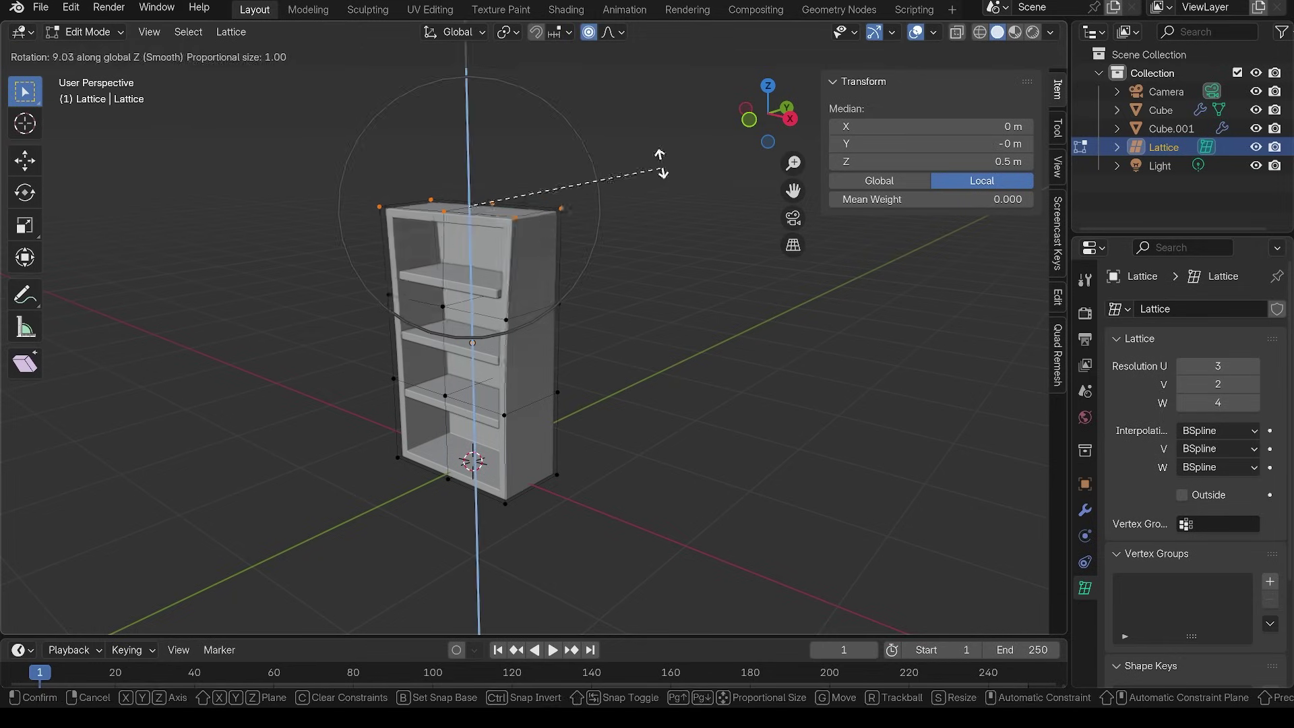
click(658, 140)
key(r)
key(z)
click(714, 180)
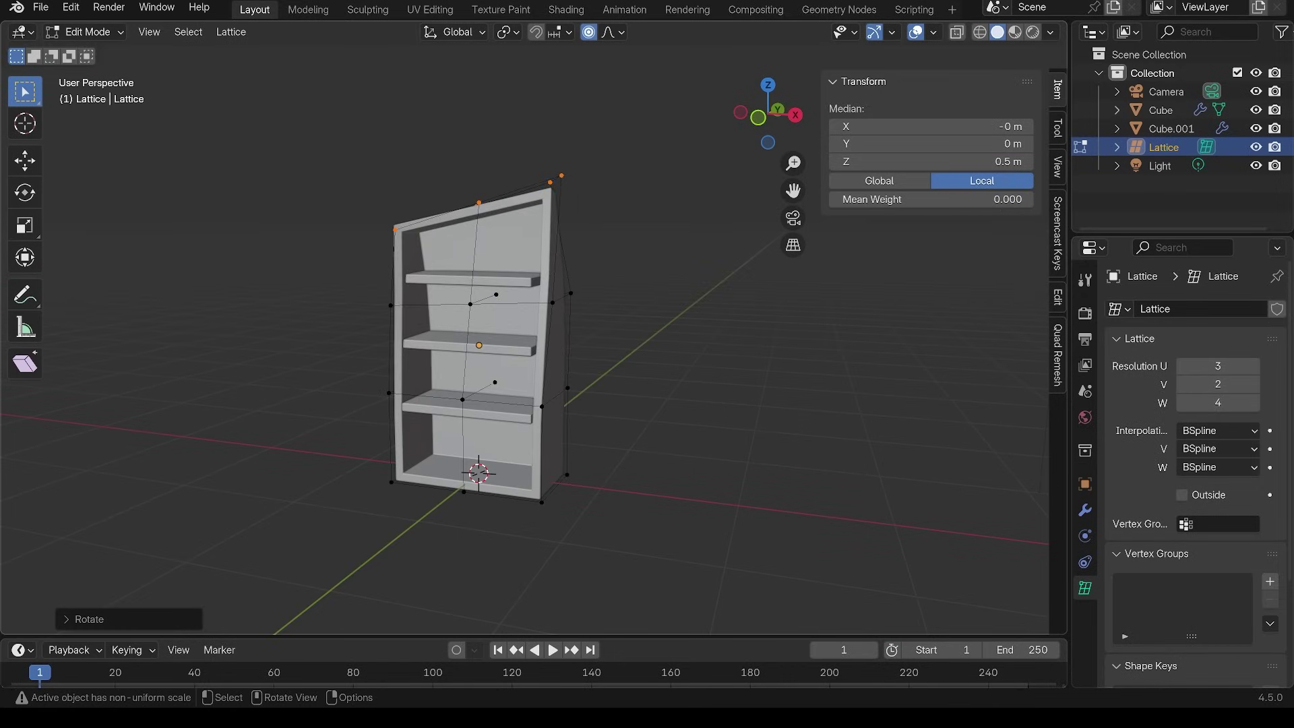
- Scale the top lattice points outward to flare the bookcase, then exit Edit Mode
key(s)
click(787, 194)
middle_drag(701, 253, 645, 328)
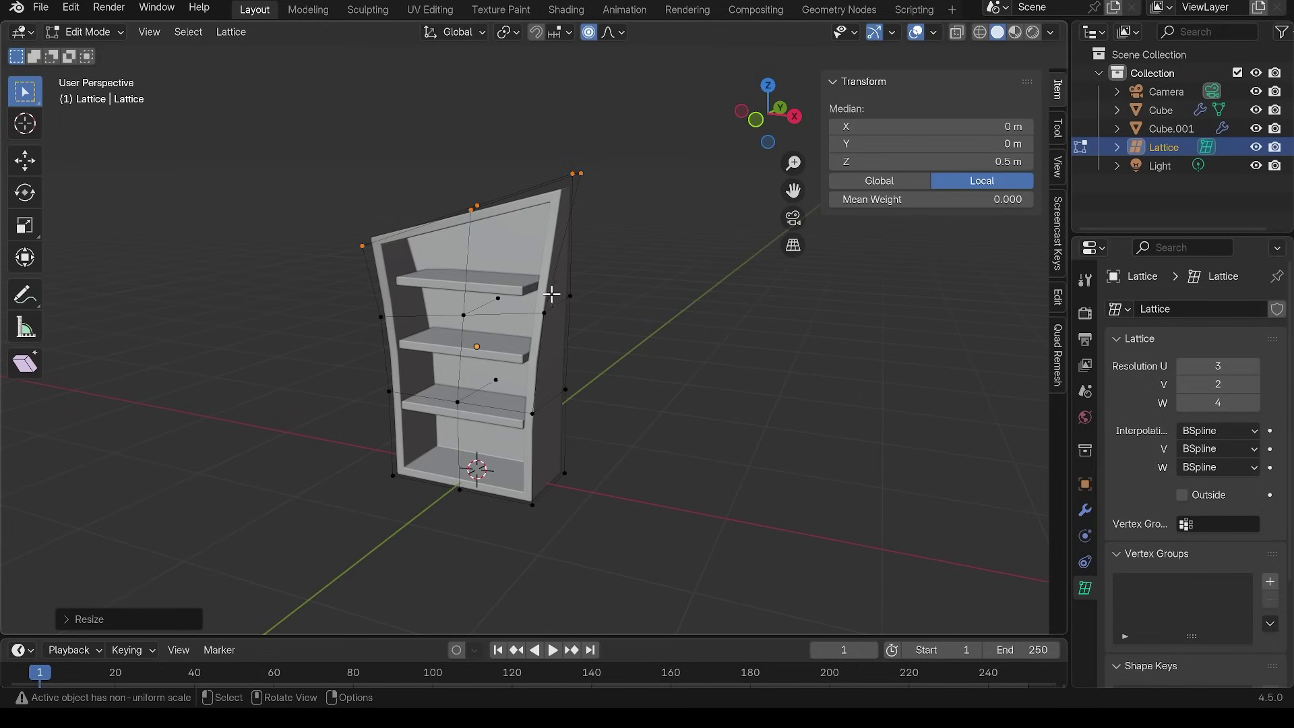
key(Tab)
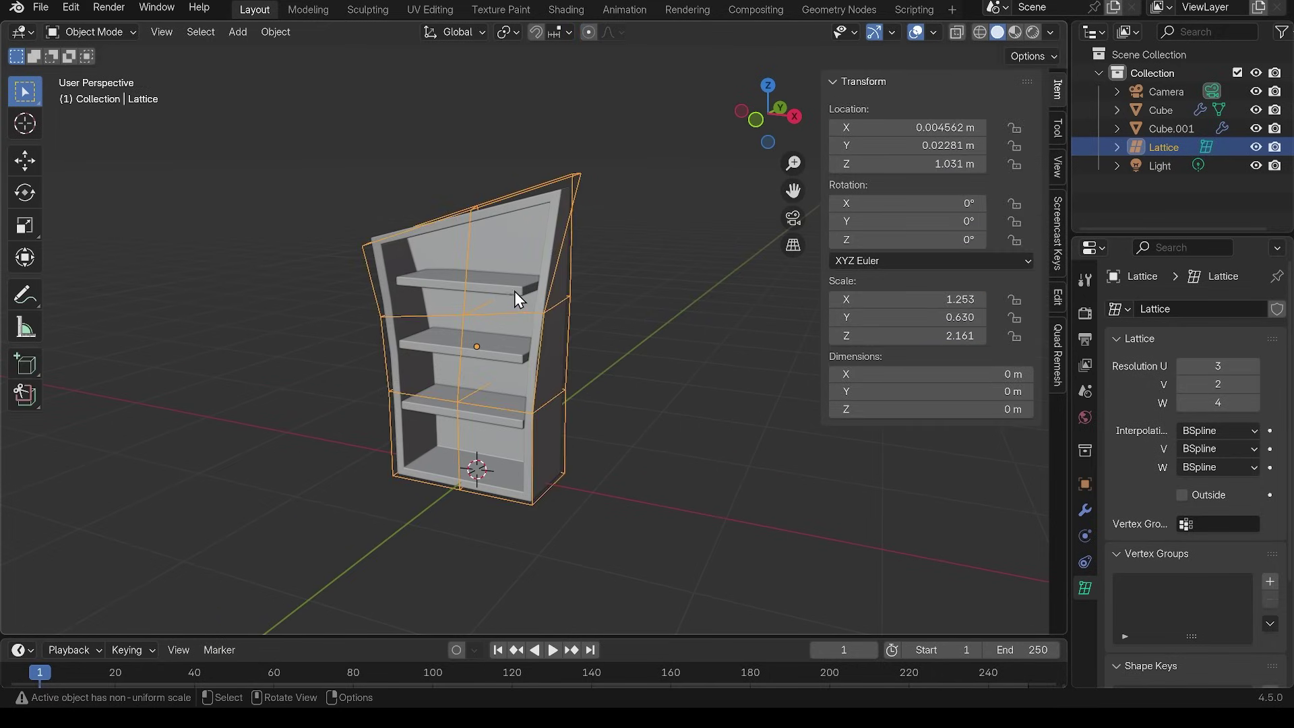
- Copy the cabinet frame's modifiers, including the Lattice, onto the shelves with Ctrl+L
click(515, 292)
shift+click(547, 236)
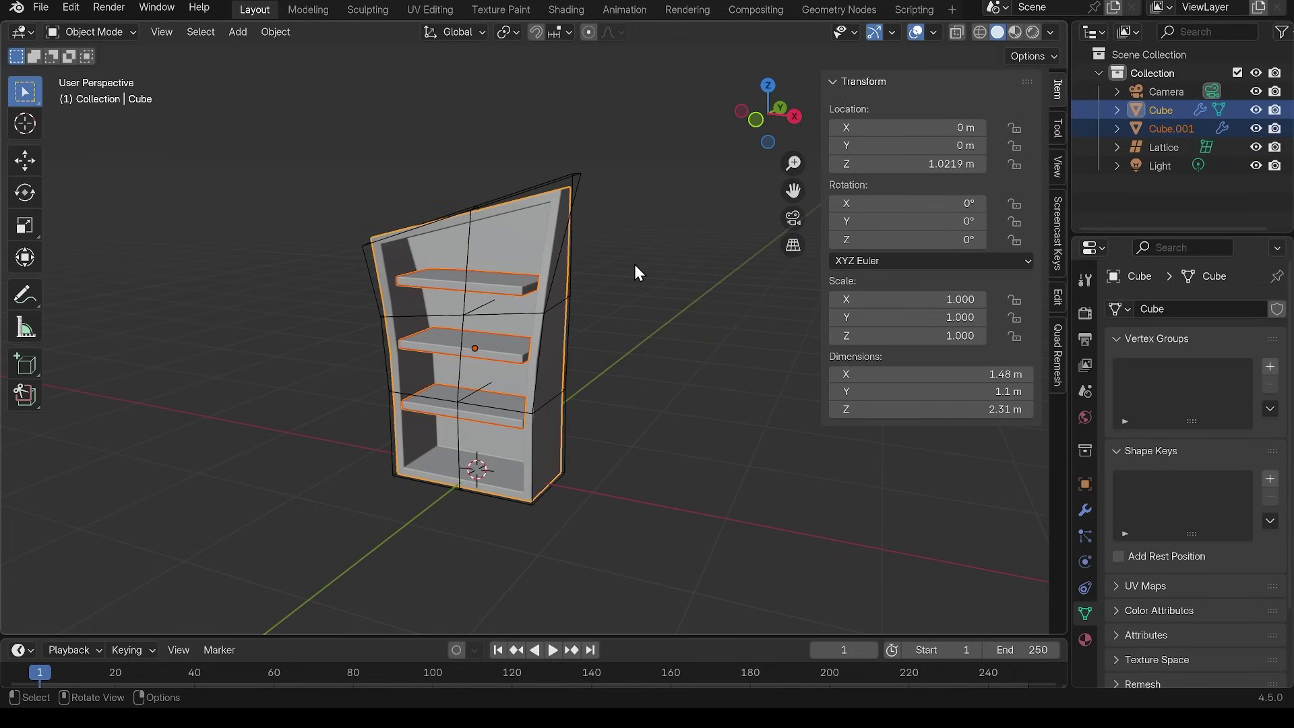
key(ctrl+l)
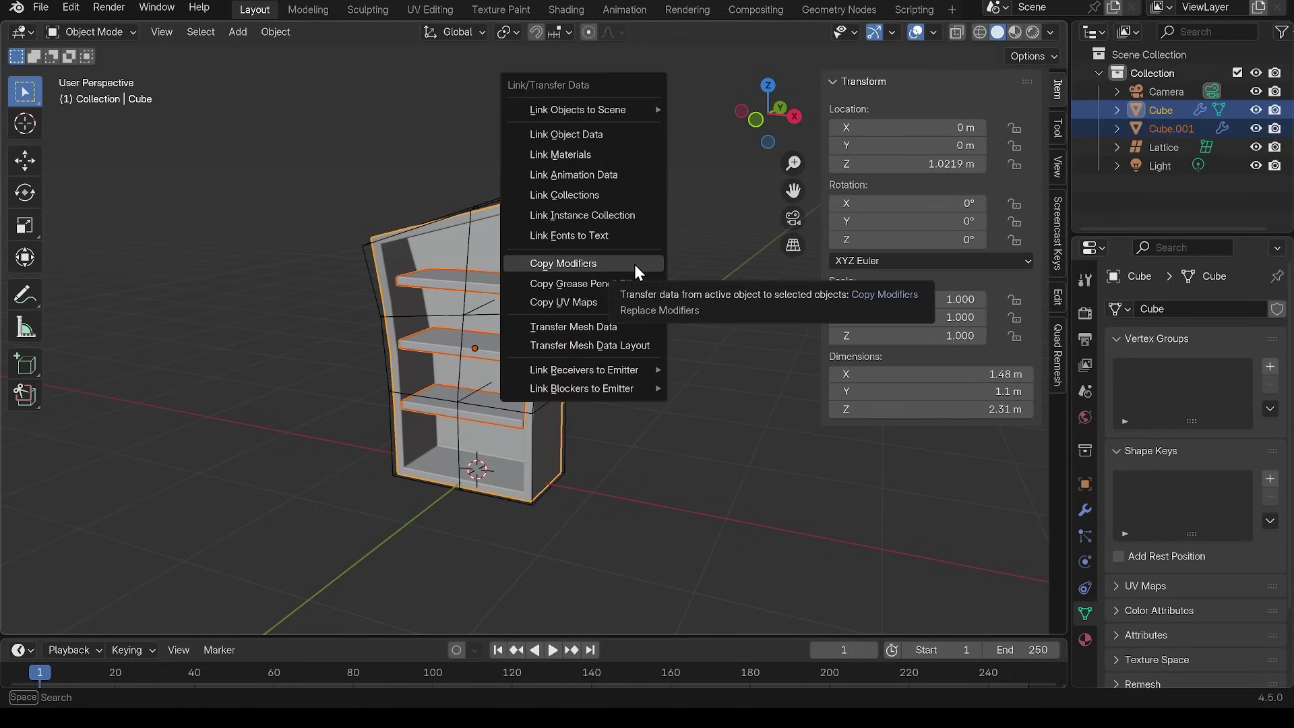
click(634, 264)
middle_drag(646, 309, 593, 378)
click(610, 186)
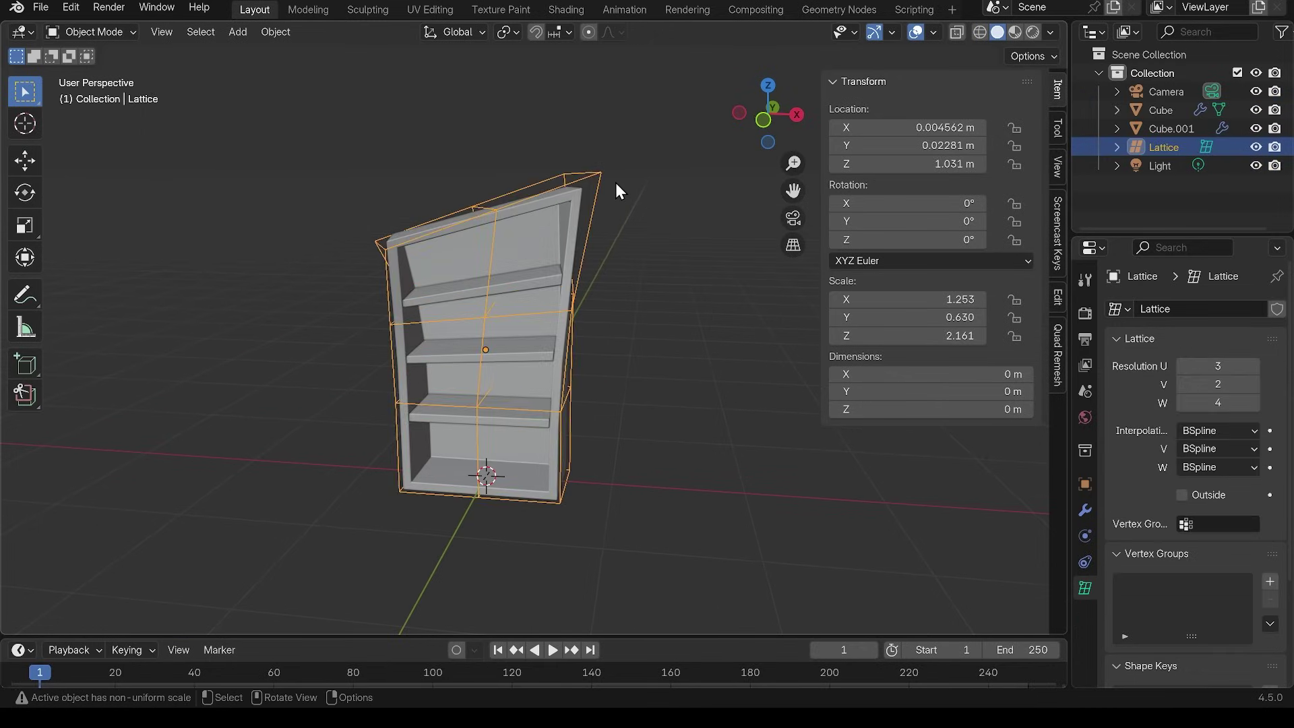
- In lattice Edit Mode, nudge the top-right and top-left lattice points
key(Tab)
key(g)
click(624, 205)
drag(359, 201, 421, 262)
key(g)
click(411, 253)
middle_drag(421, 512, 391, 434)
- Scale the bottom lattice points to about 0.84 with smooth proportional falloff
drag(390, 434, 594, 506)
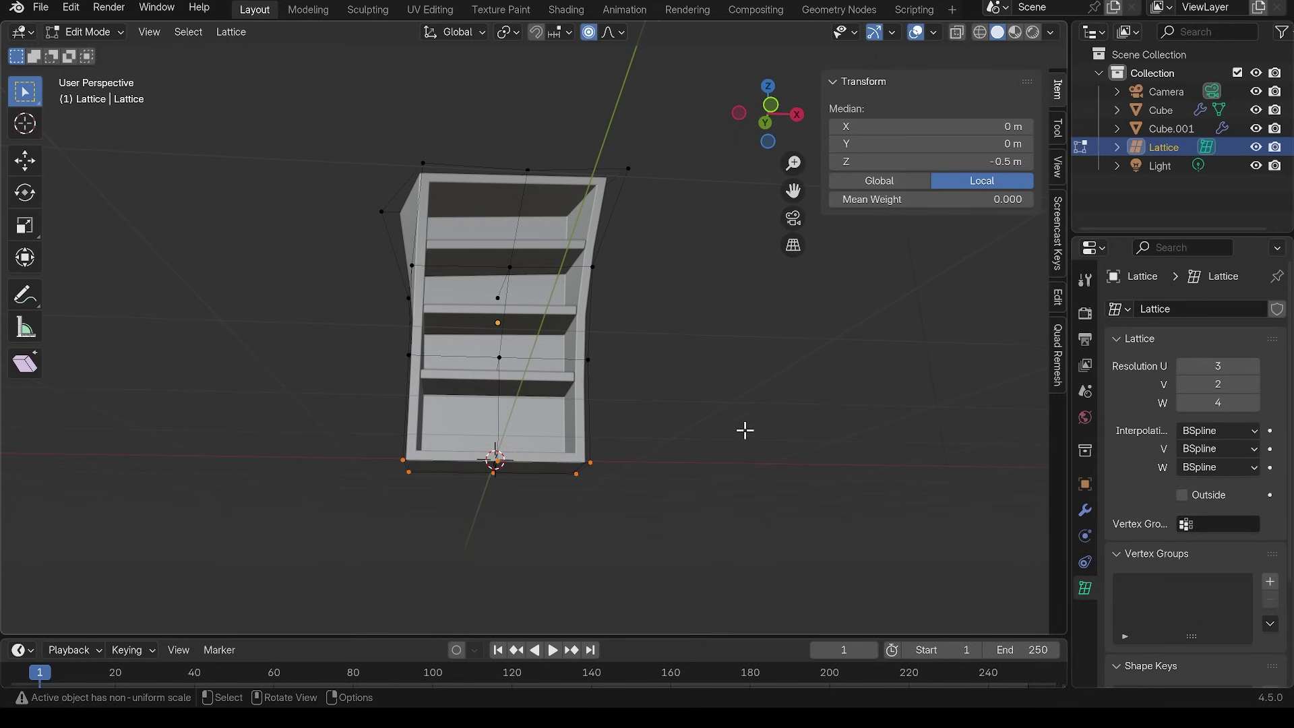
key(s)
scroll(789, 408, up, 3)
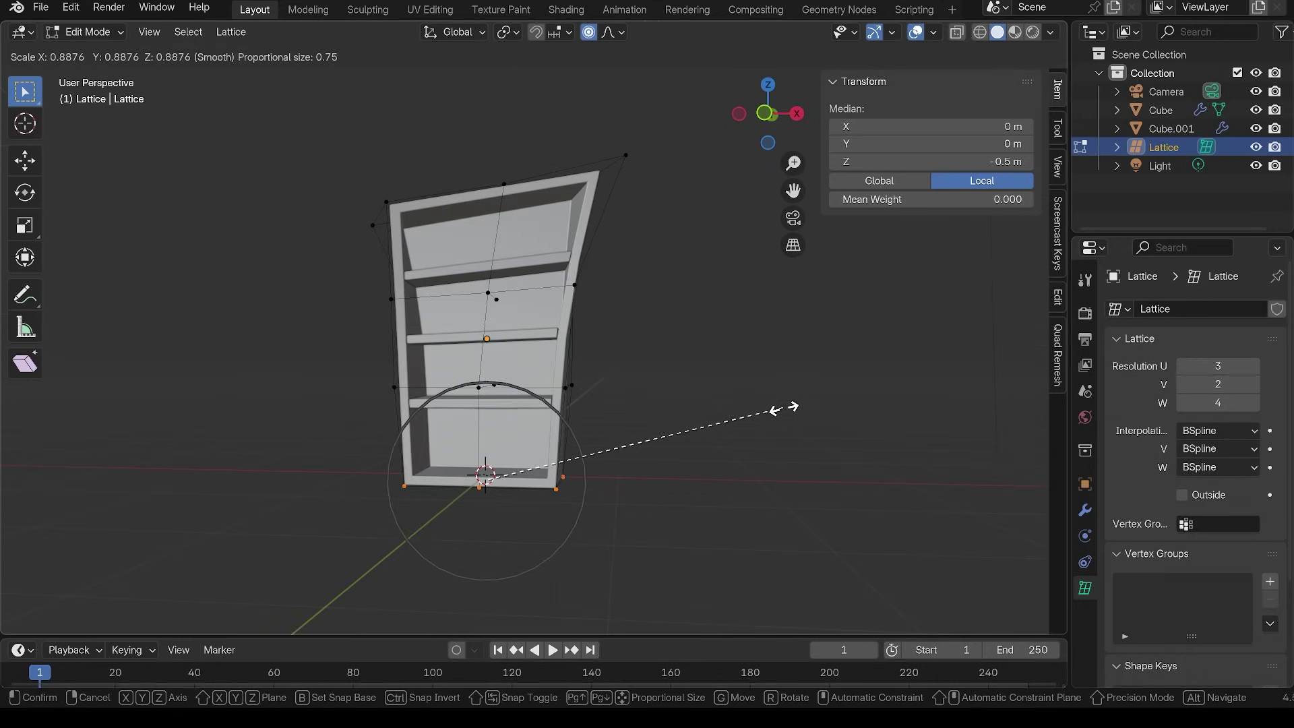
scroll(785, 407, down, 10)
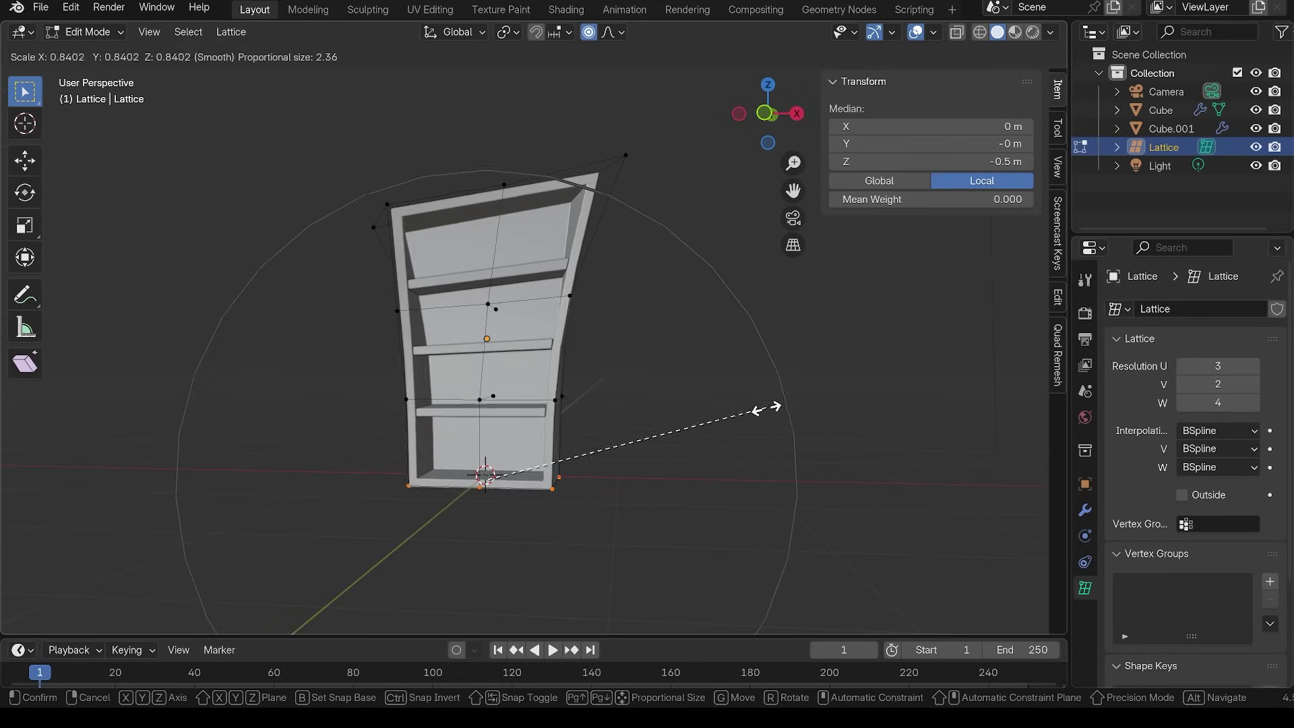
click(735, 411)
middle_drag(615, 431, 557, 479)
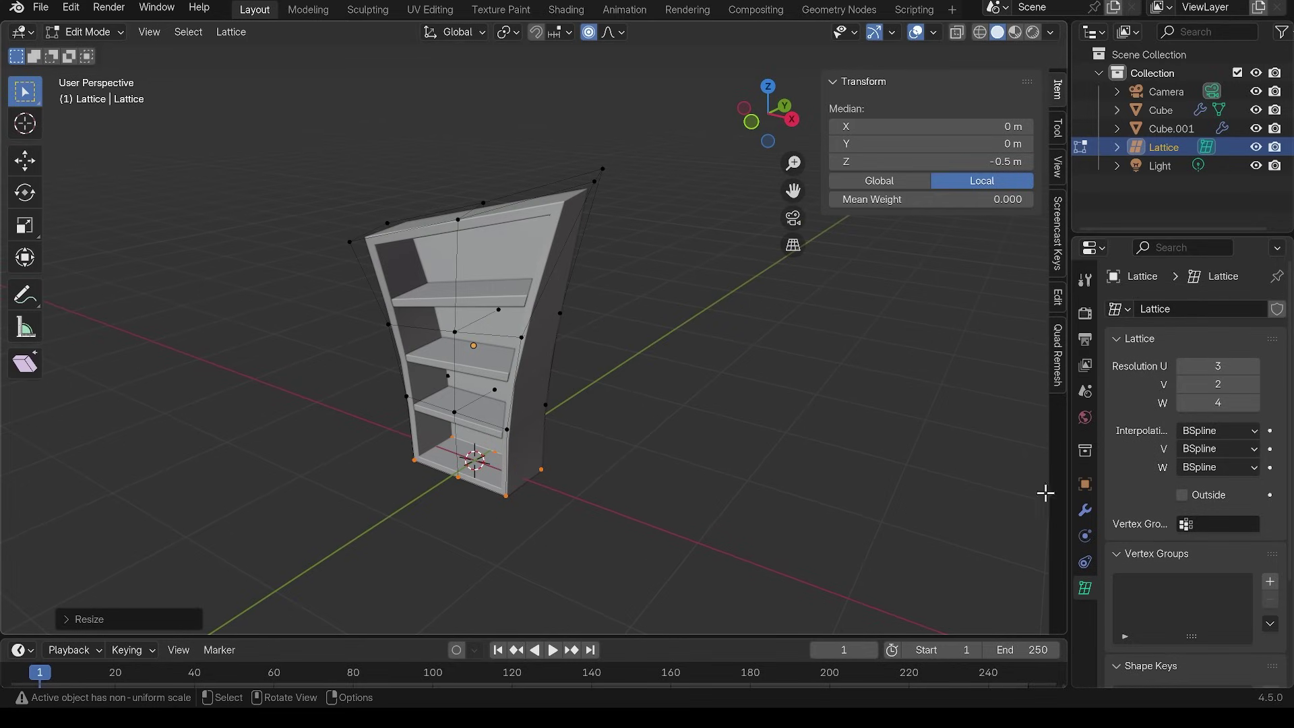
click(1085, 511)
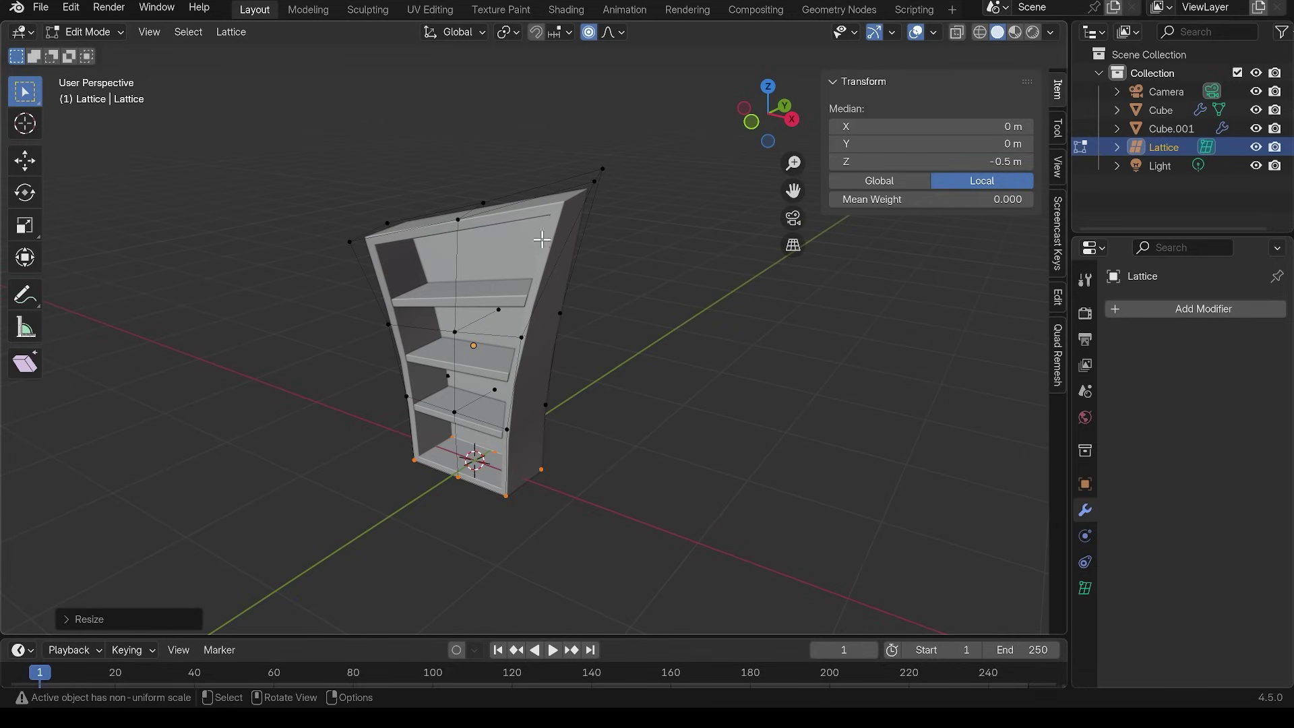
- Raise the bookcase frame's Bevel amount to 0.04 m
key(Tab)
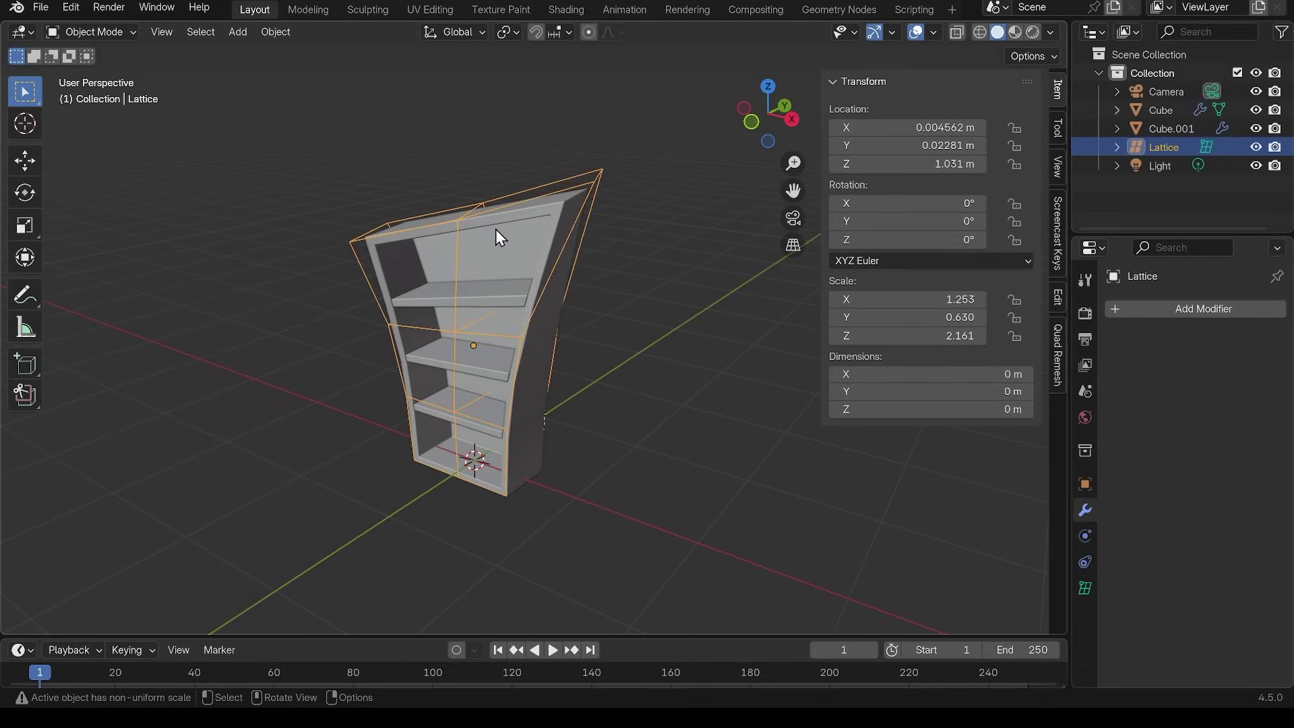
click(496, 230)
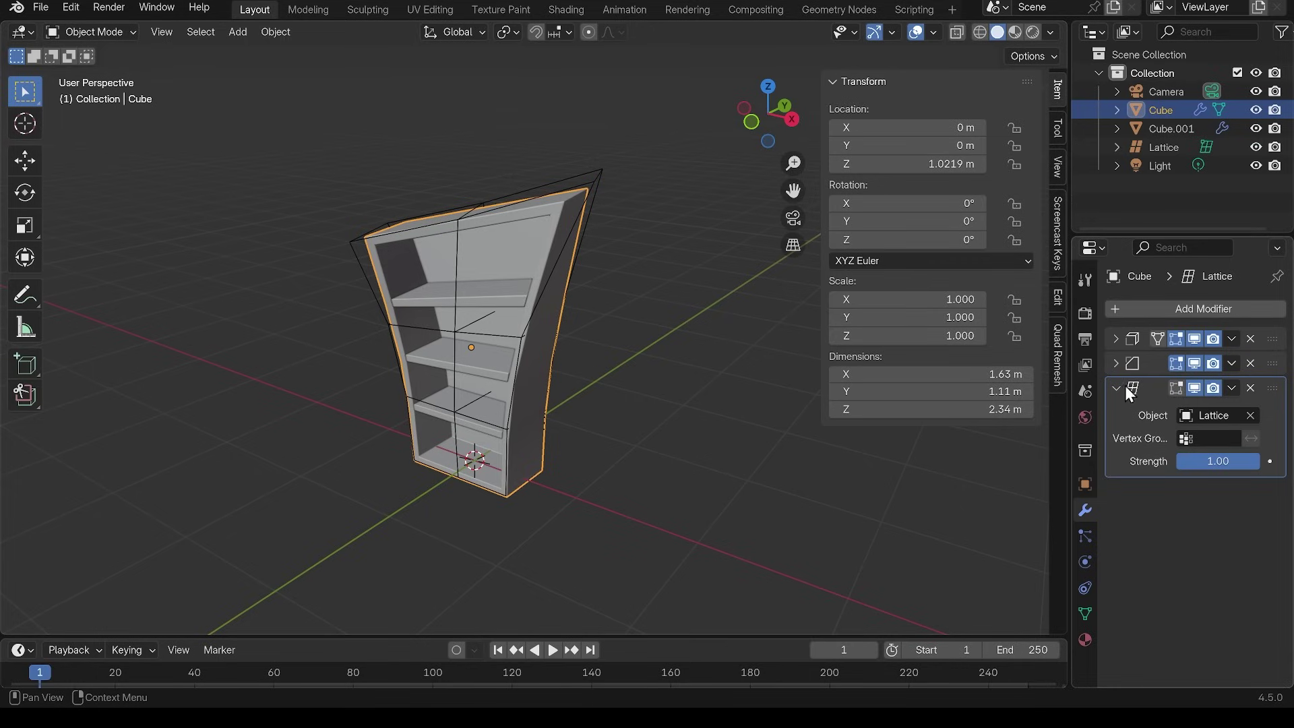
click(1117, 363)
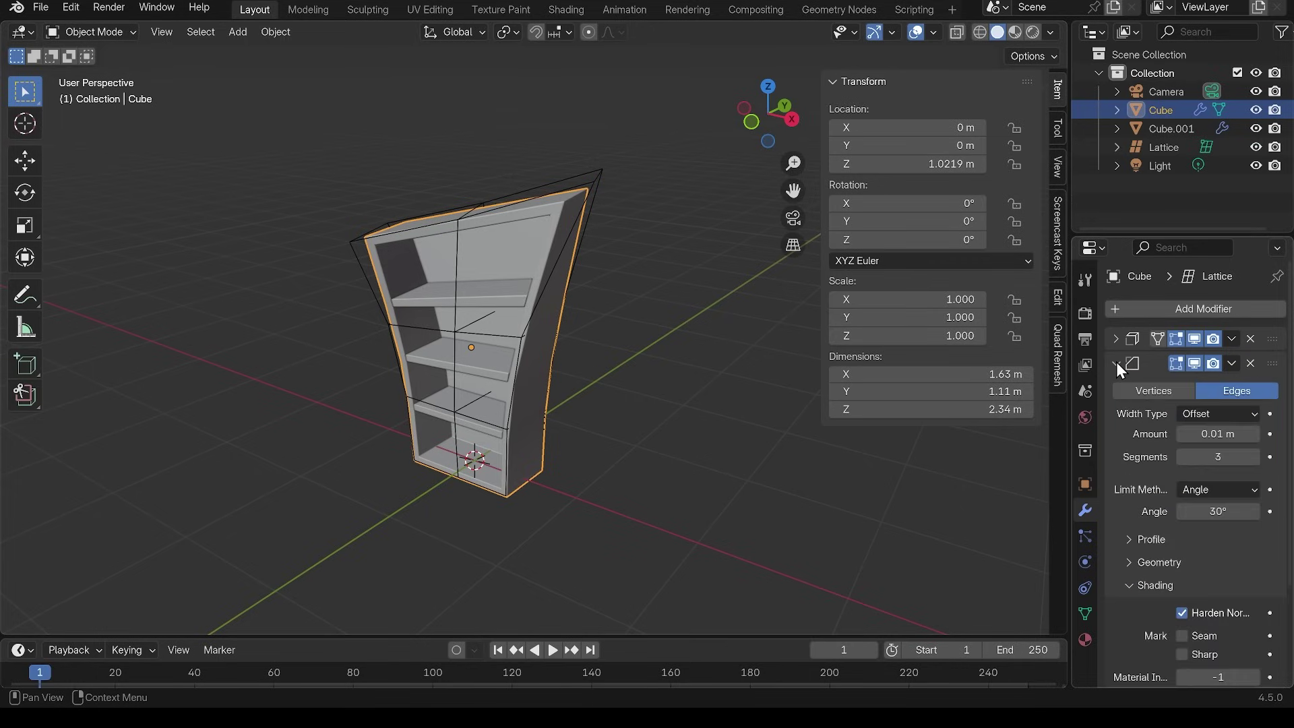
click(1254, 434)
click(1254, 435)
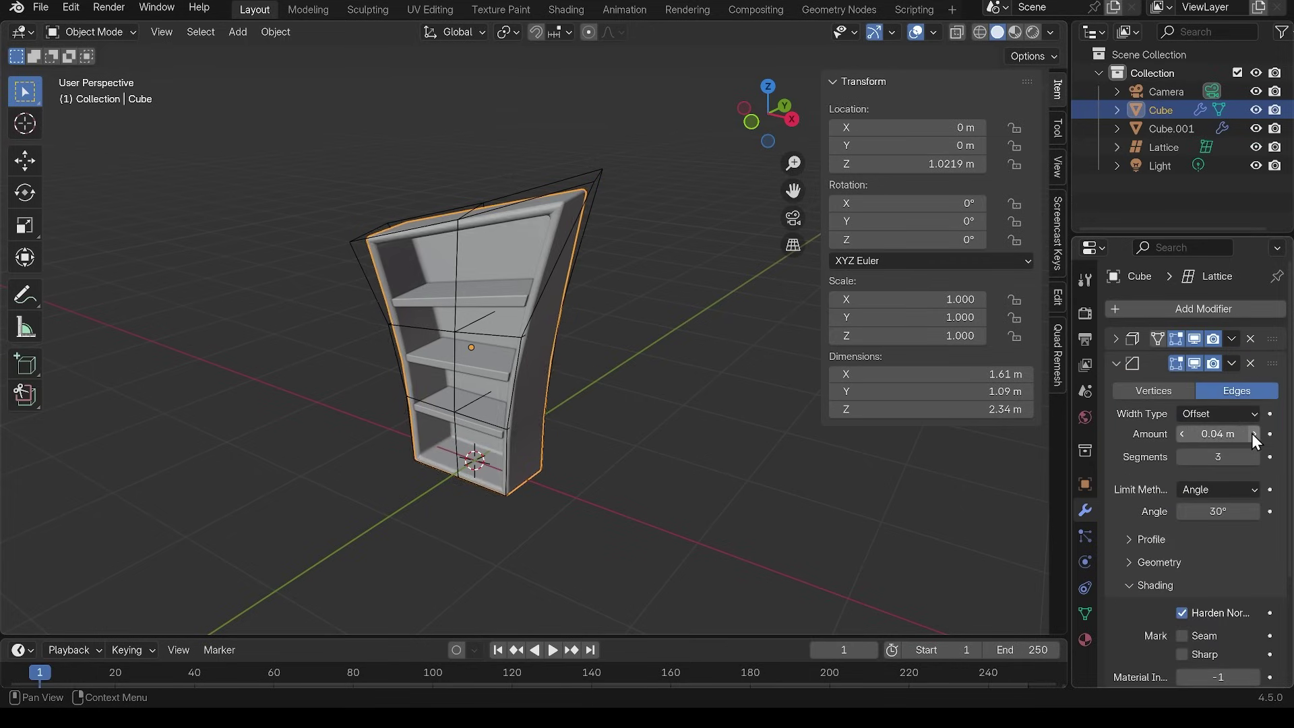
- Raise the frame's Solidify thickness to 0.1 m, then select the shelves plus the frame
click(1116, 339)
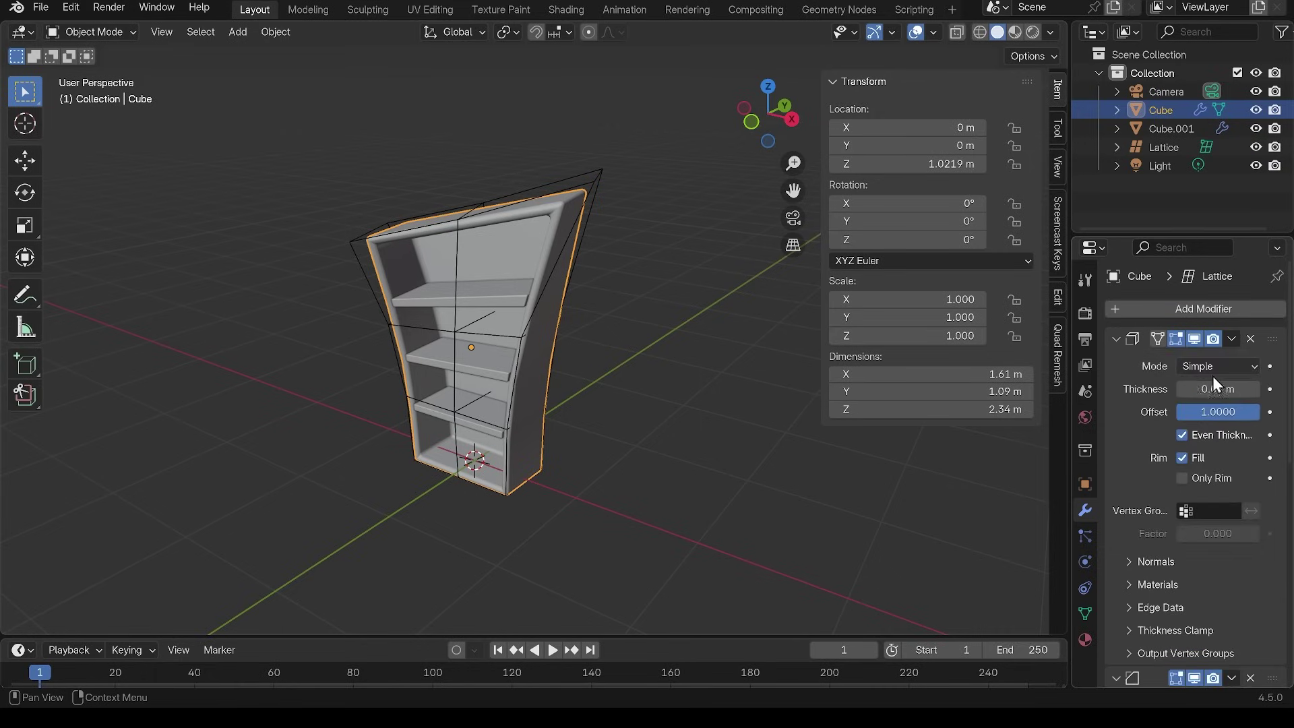
click(1254, 389)
click(1255, 389)
click(1254, 389)
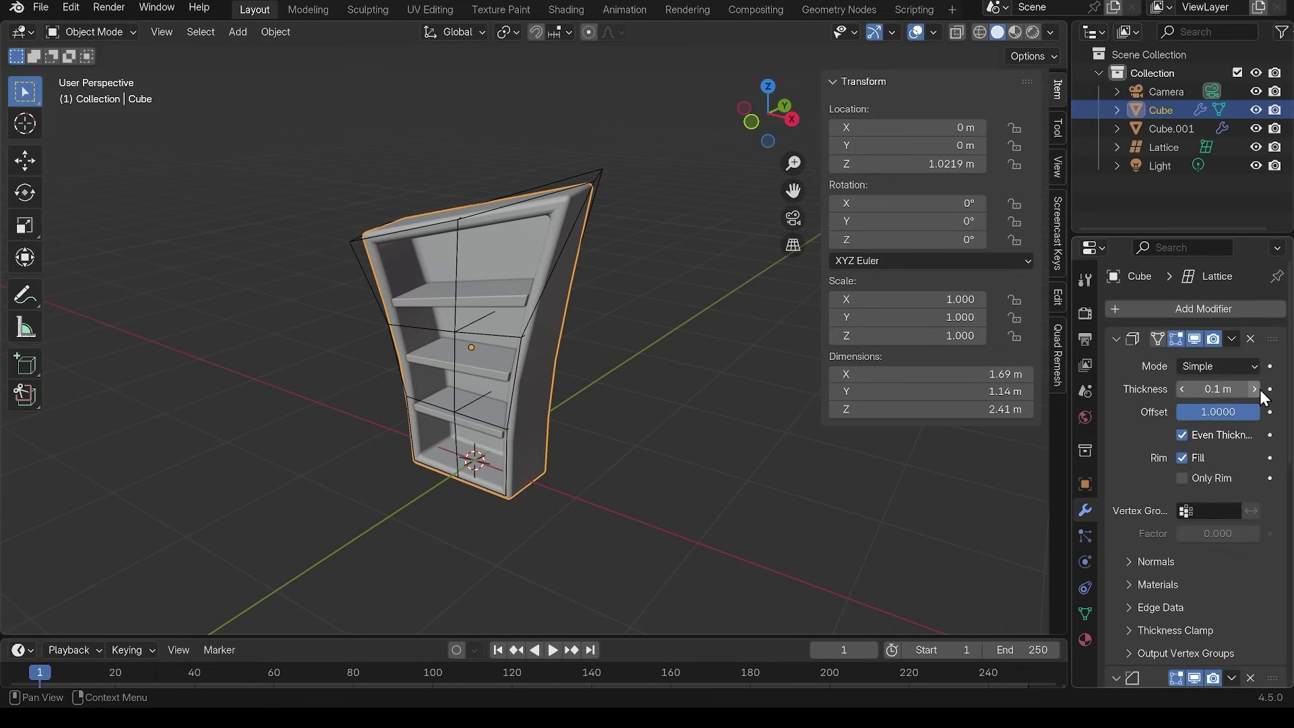
click(479, 295)
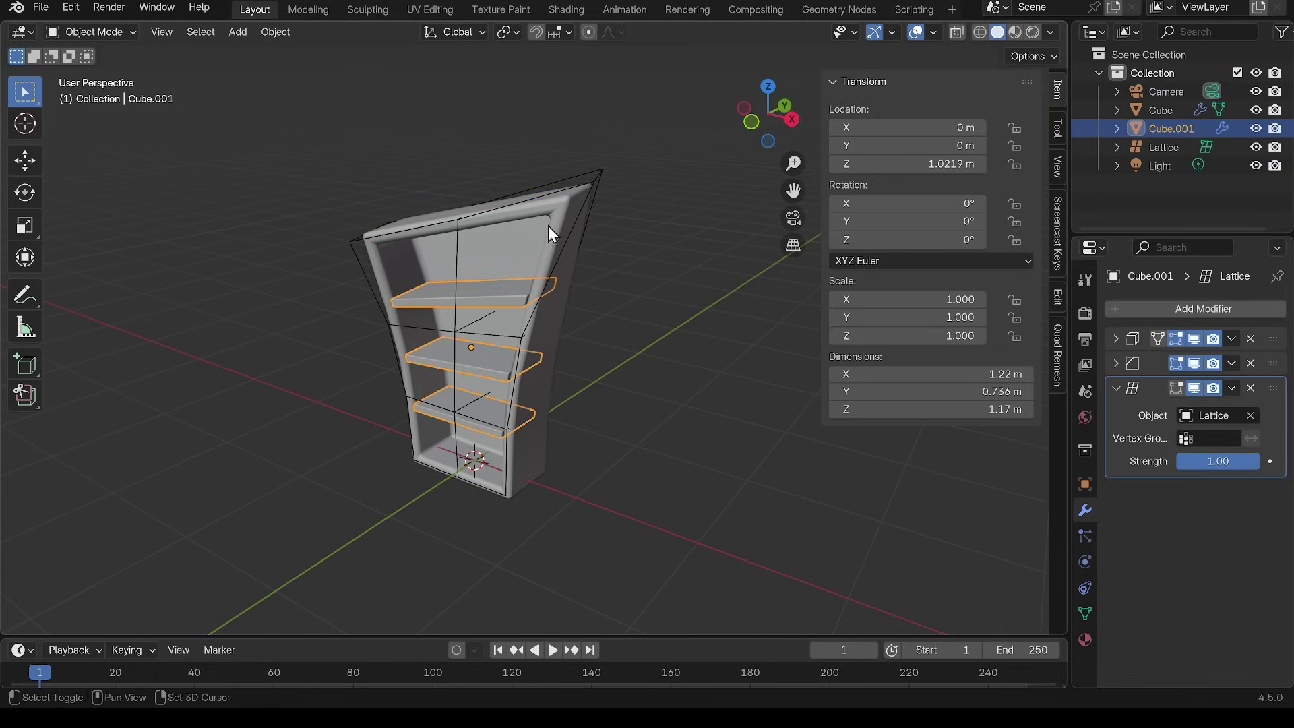
shift+click(548, 225)
- Copy the frame's 0.04 m bevel and 0.1 m Solidify modifiers onto the shelves and inspect them
key(ctrl+l)
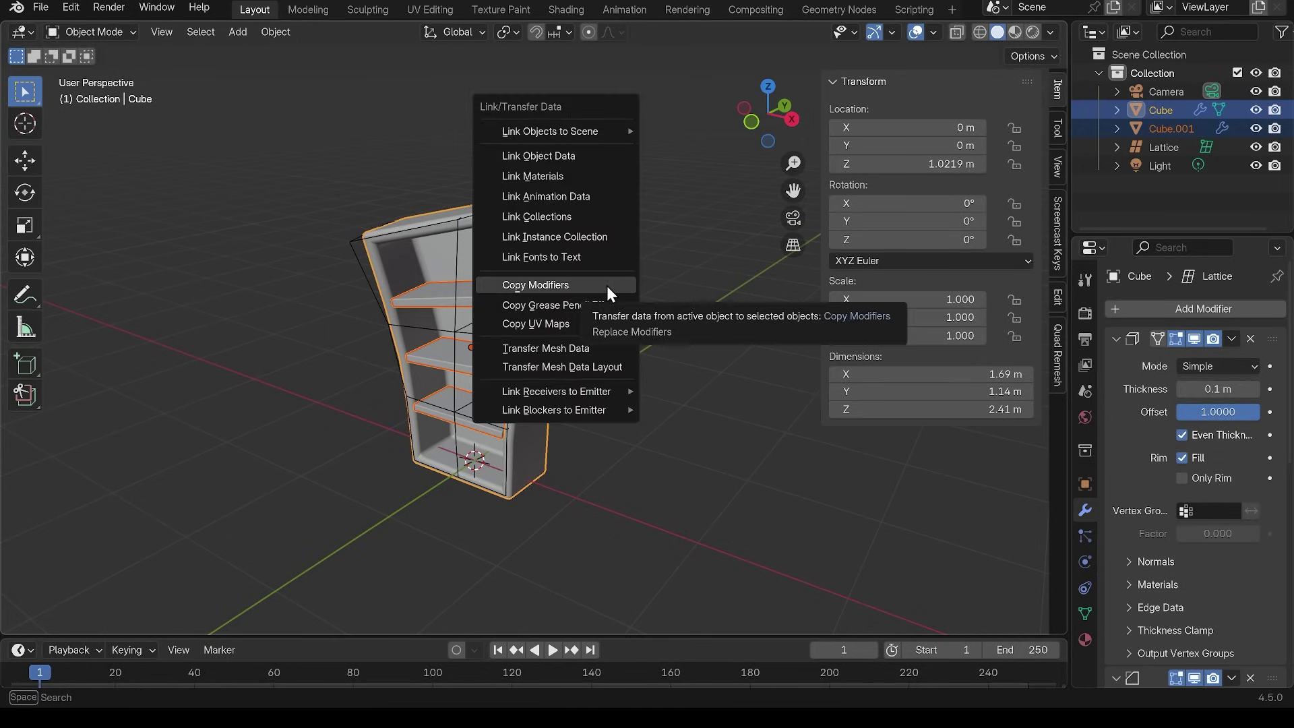
click(607, 286)
middle_drag(500, 326, 677, 401)
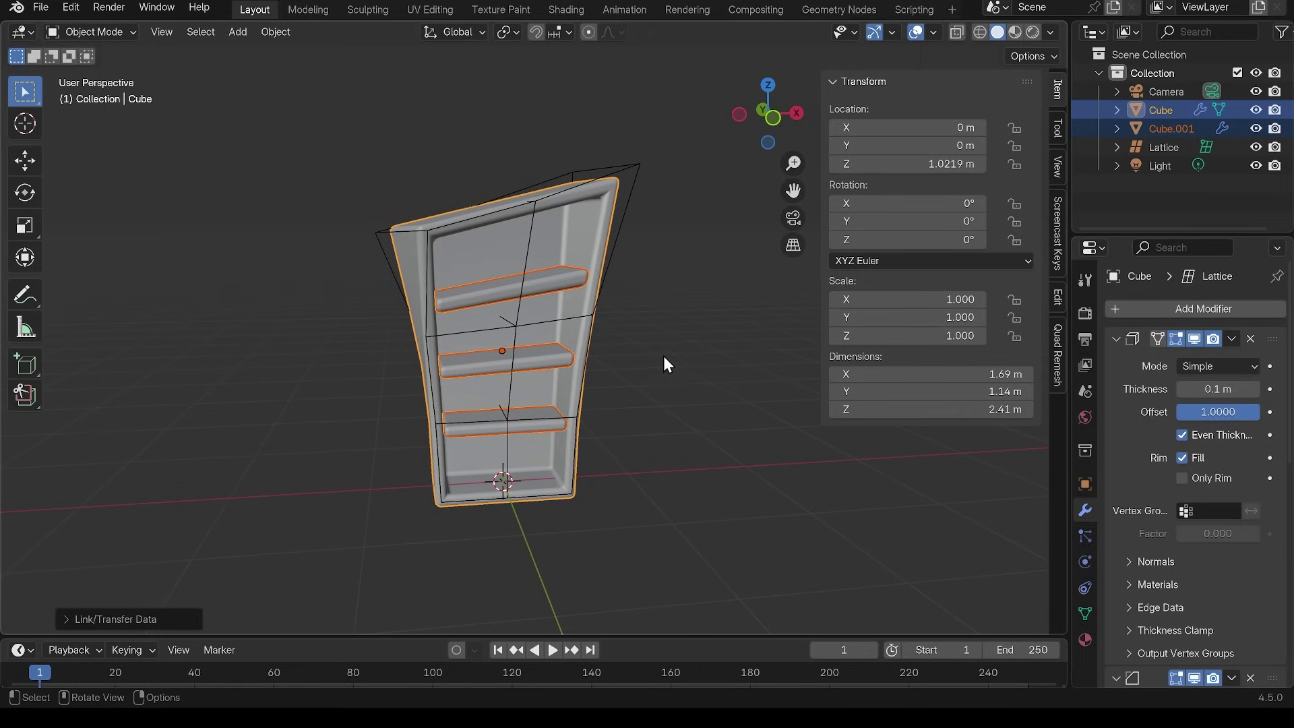
middle_drag(663, 356, 572, 345)
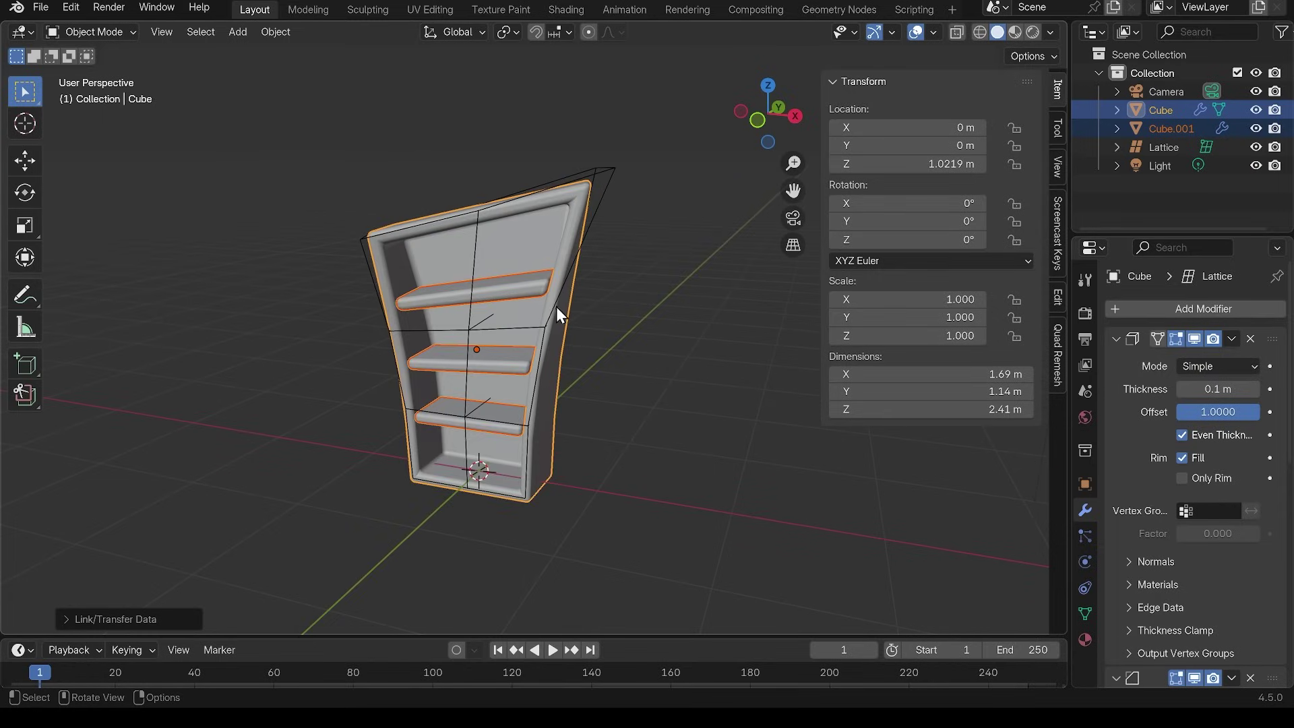
- In the frame's Edit Mode, add a loop cut just below the top shelf
scroll(556, 306, up, 2)
click(561, 328)
key(Tab)
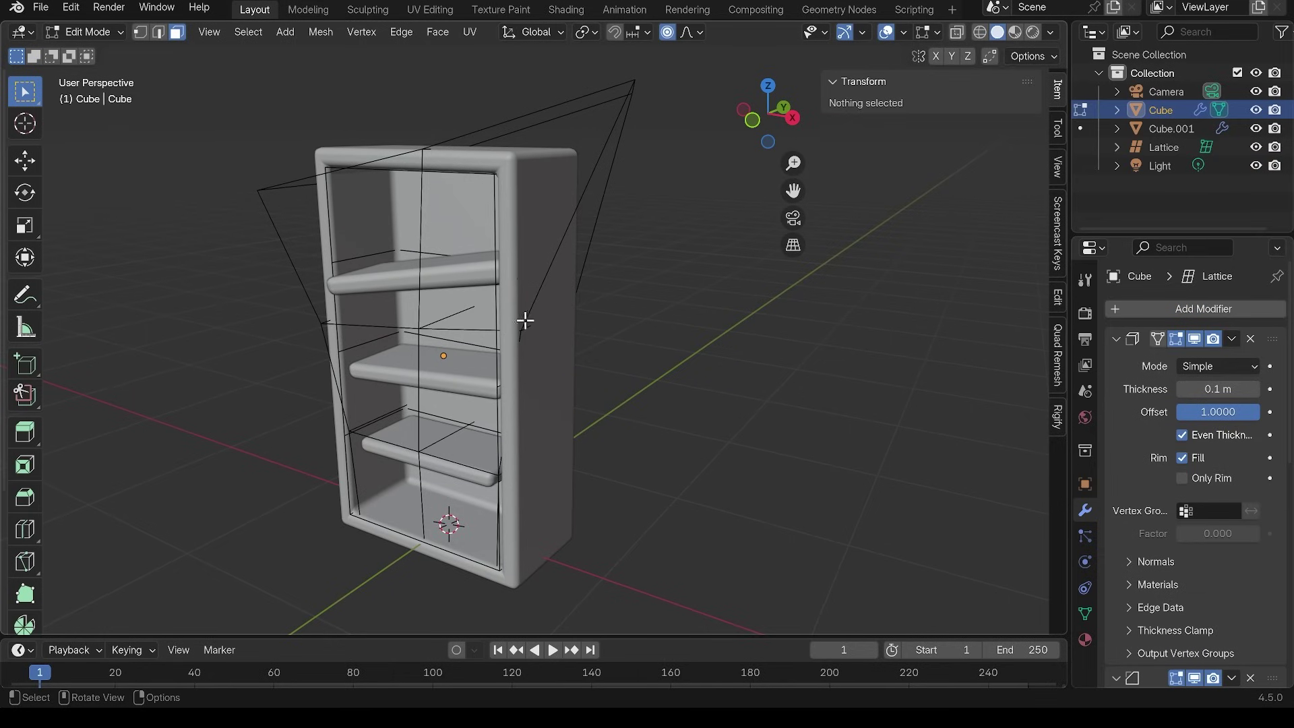
key(ctrl+r)
click(517, 318)
right_click(515, 338)
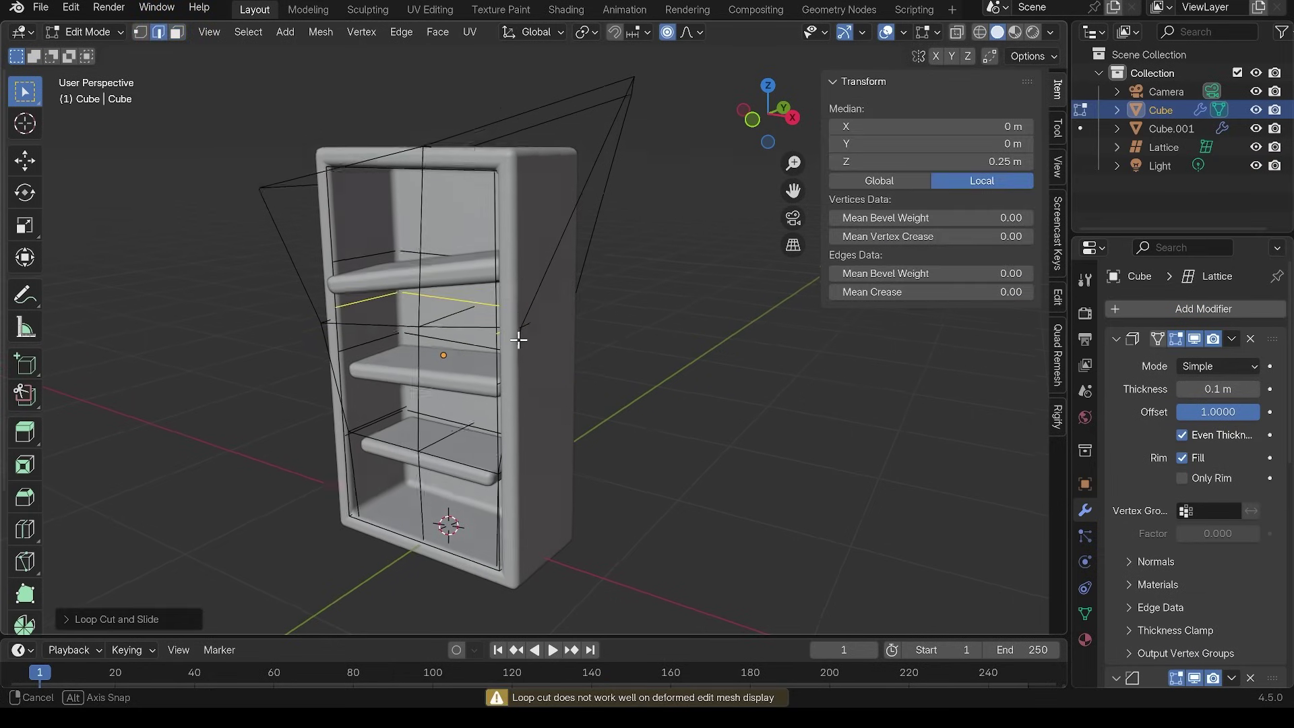
middle_drag(514, 337, 512, 323)
- Try a vertex bevel on the new loop, undo it, and return to Object Mode
key(1)
click(507, 308)
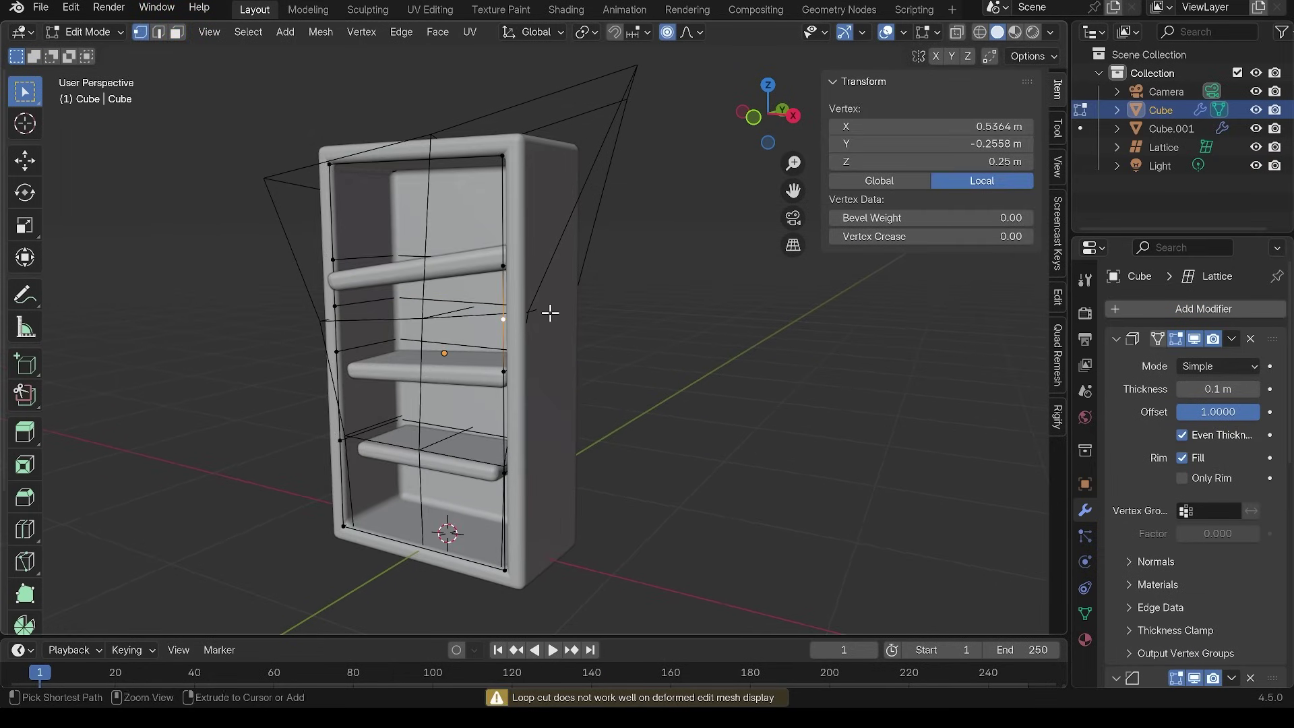
key(ctrl+shift+b)
click(544, 312)
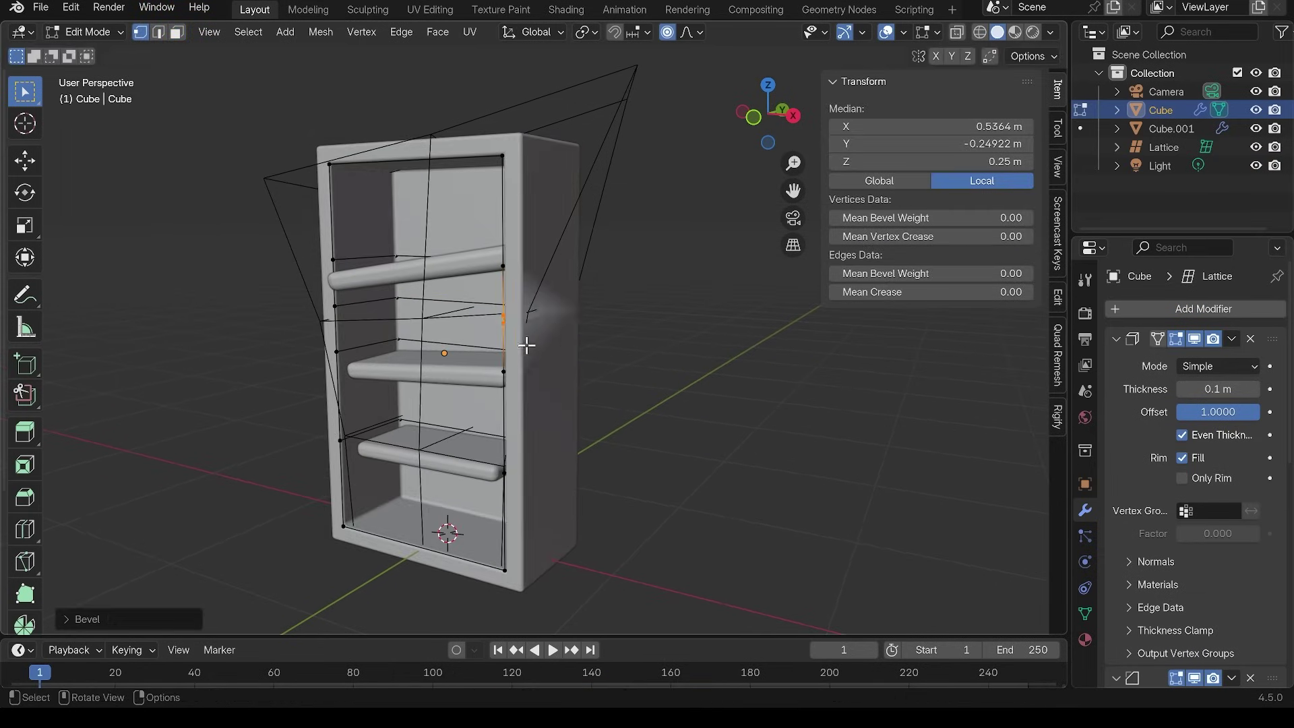
middle_drag(526, 346, 598, 341)
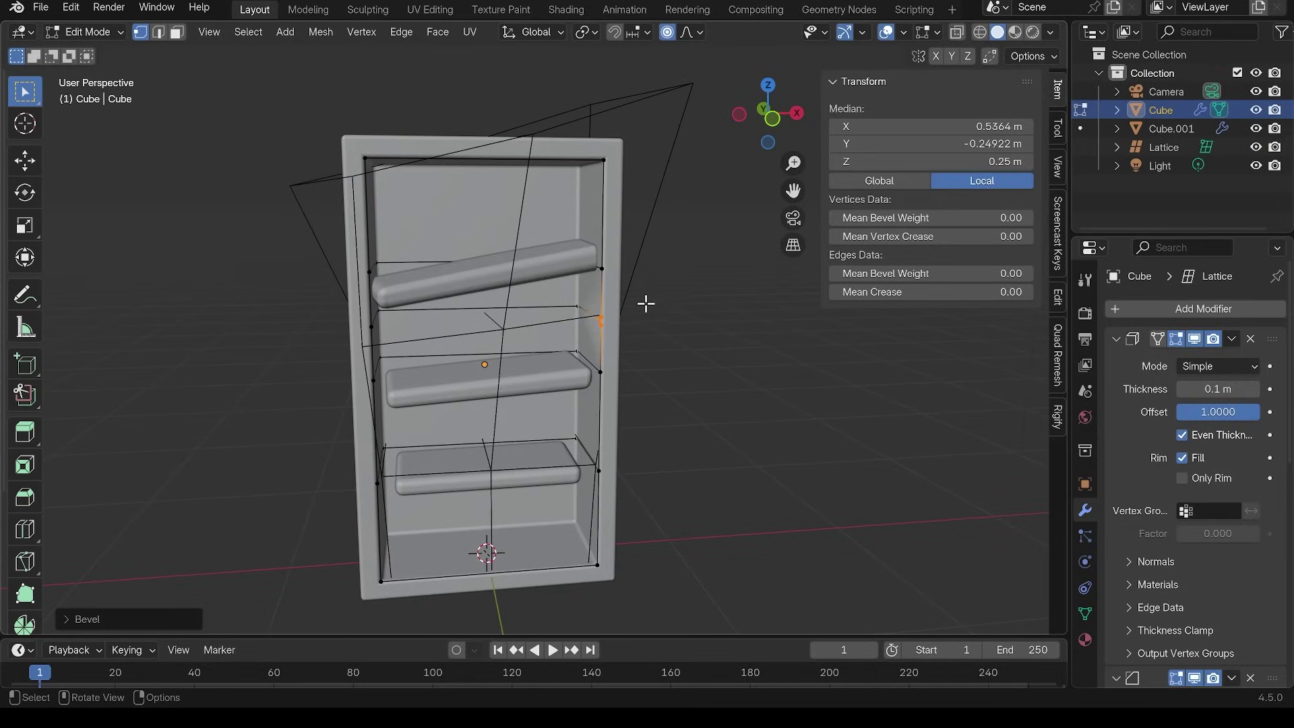
key(ctrl+z)
key(3)
middle_drag(664, 311, 614, 348)
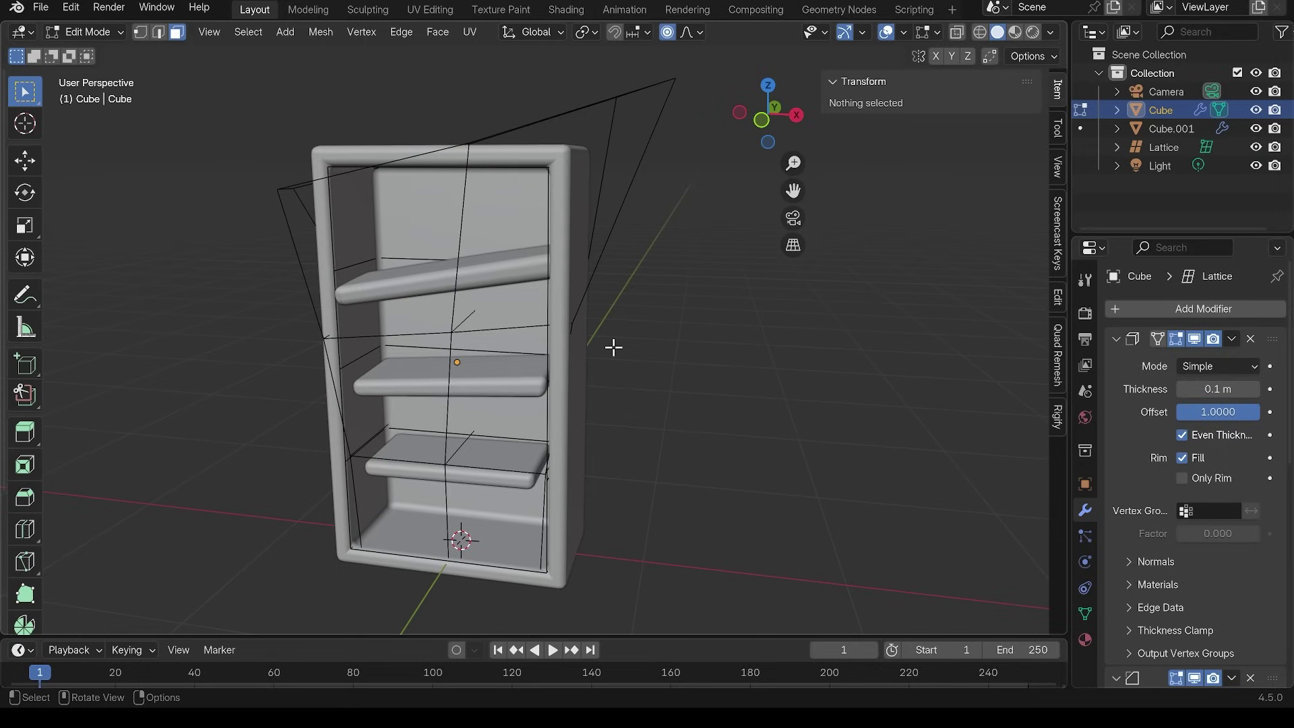
key(Tab)
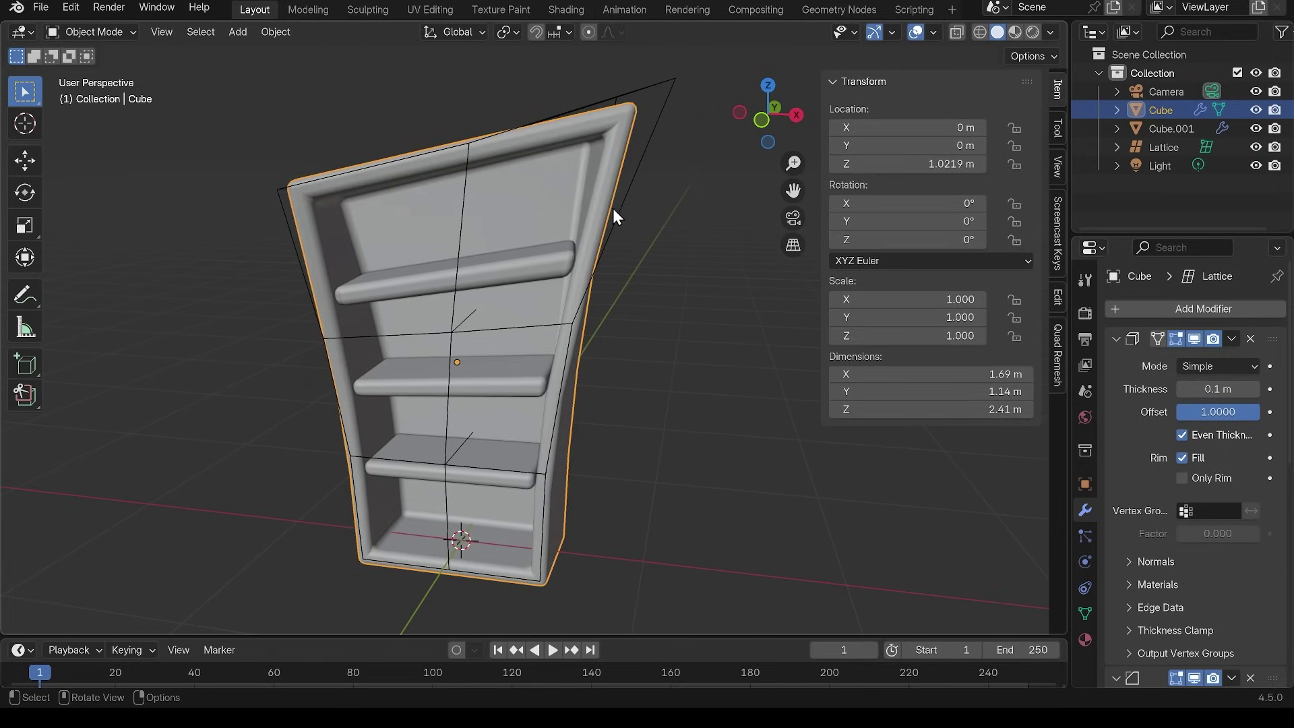
middle_drag(481, 140, 423, 119)
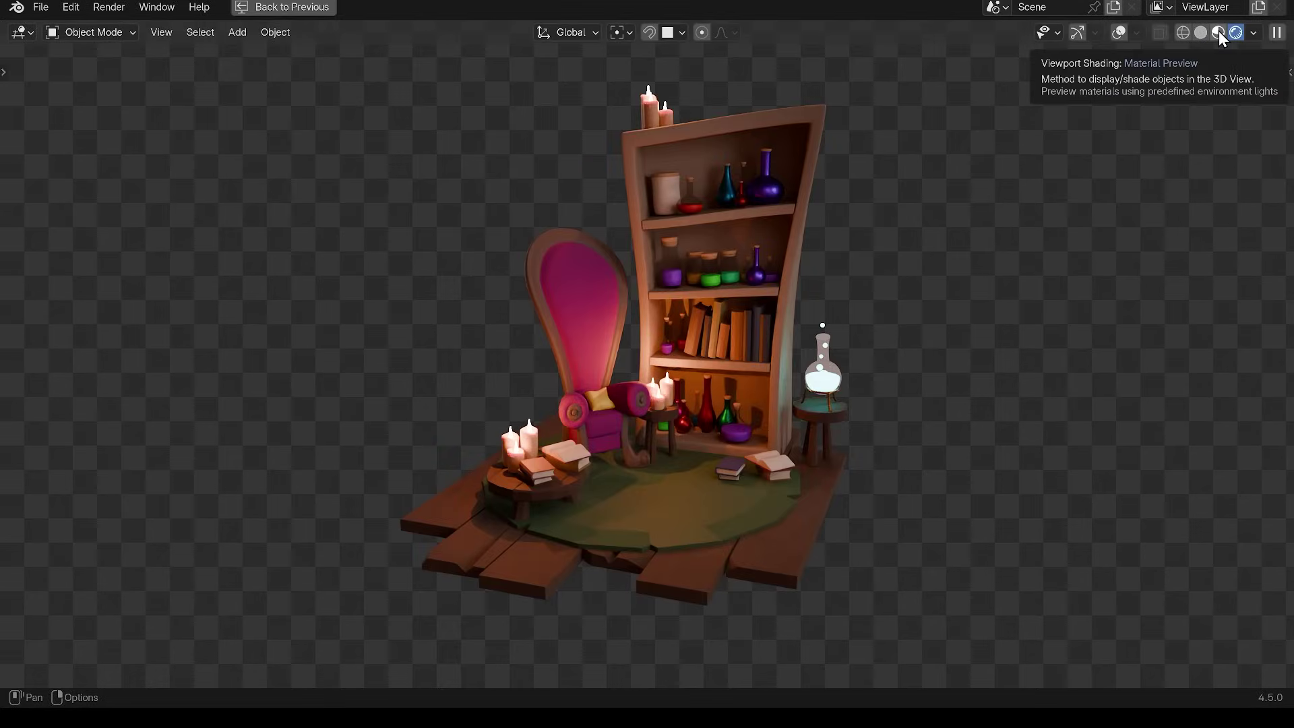
- Switch to Material Preview shading with overlays on and zoom into the scene
click(1219, 31)
click(1141, 32)
click(1099, 32)
scroll(511, 255, up, 3)
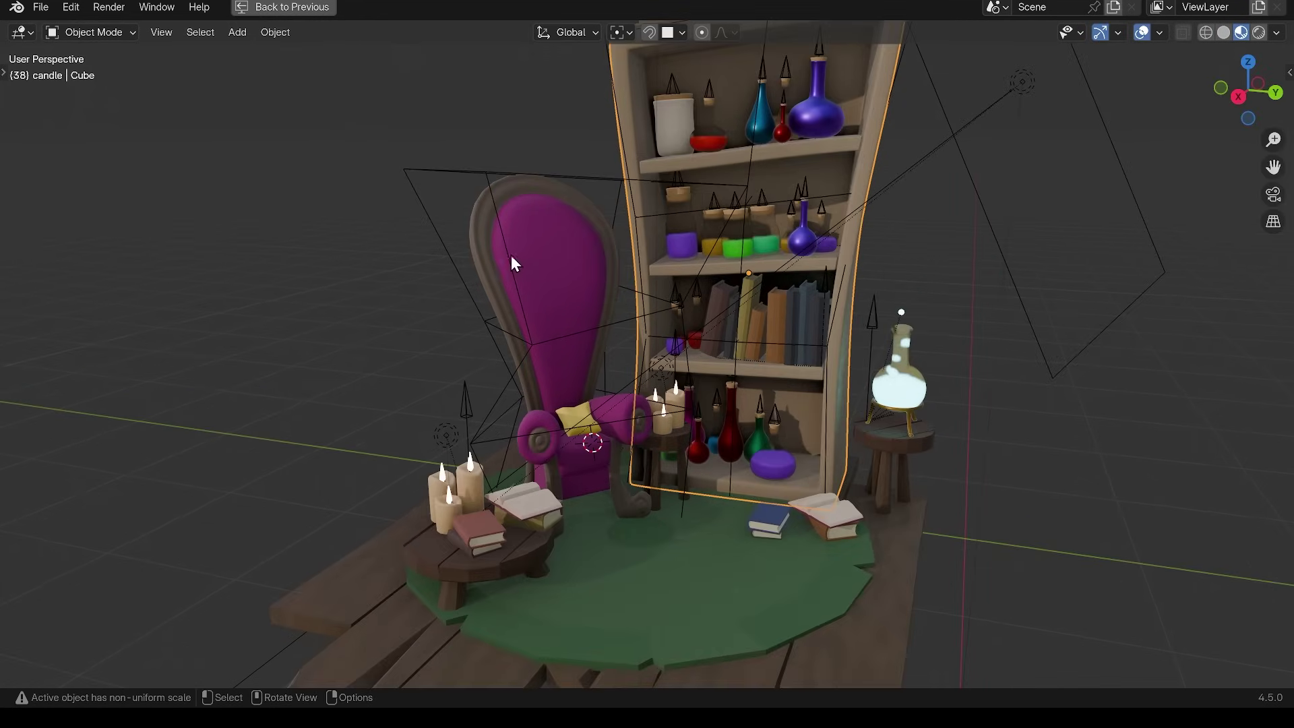
- Inspect the chair by selecting its lattice, back, armrests, seat pieces and legs
click(467, 171)
middle_drag(584, 290, 560, 209)
middle_drag(594, 296, 584, 373)
click(584, 373)
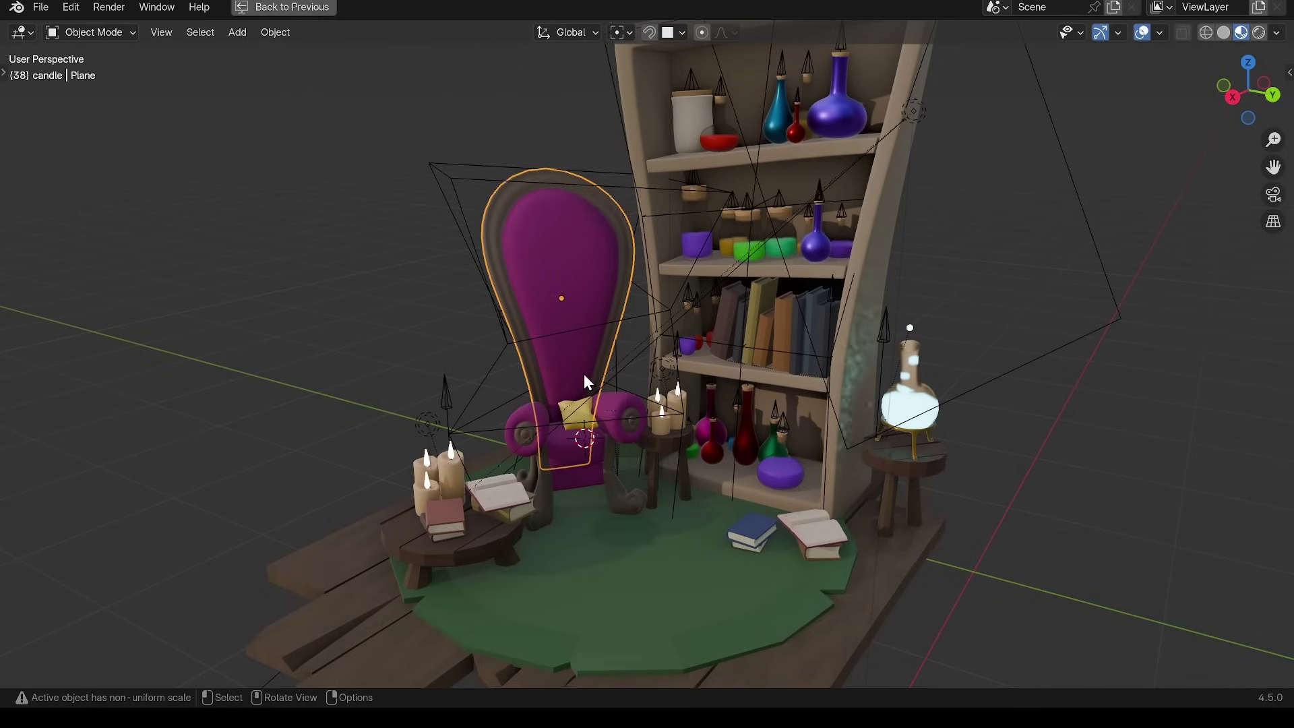
click(622, 410)
click(593, 460)
click(596, 479)
click(622, 495)
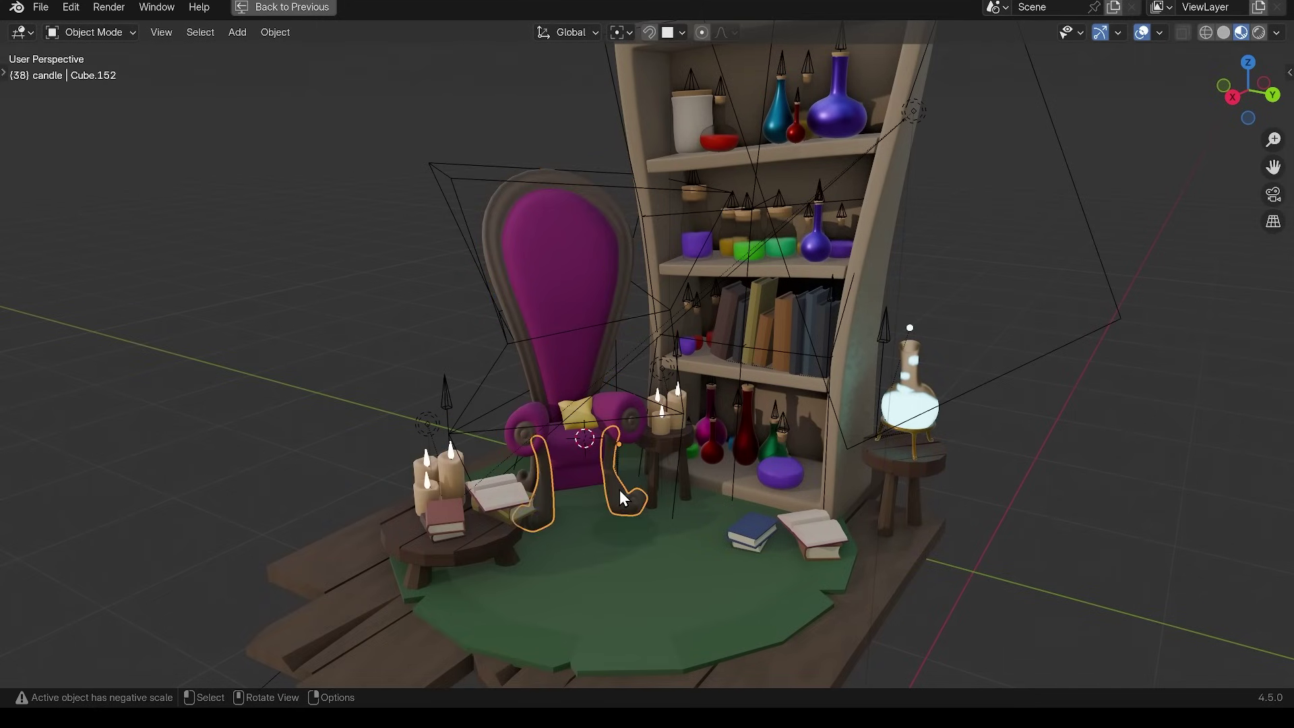
- Enter edit mode on Lattice.001 and move selected points to start warping the chair
click(497, 360)
key(Tab)
key(g)
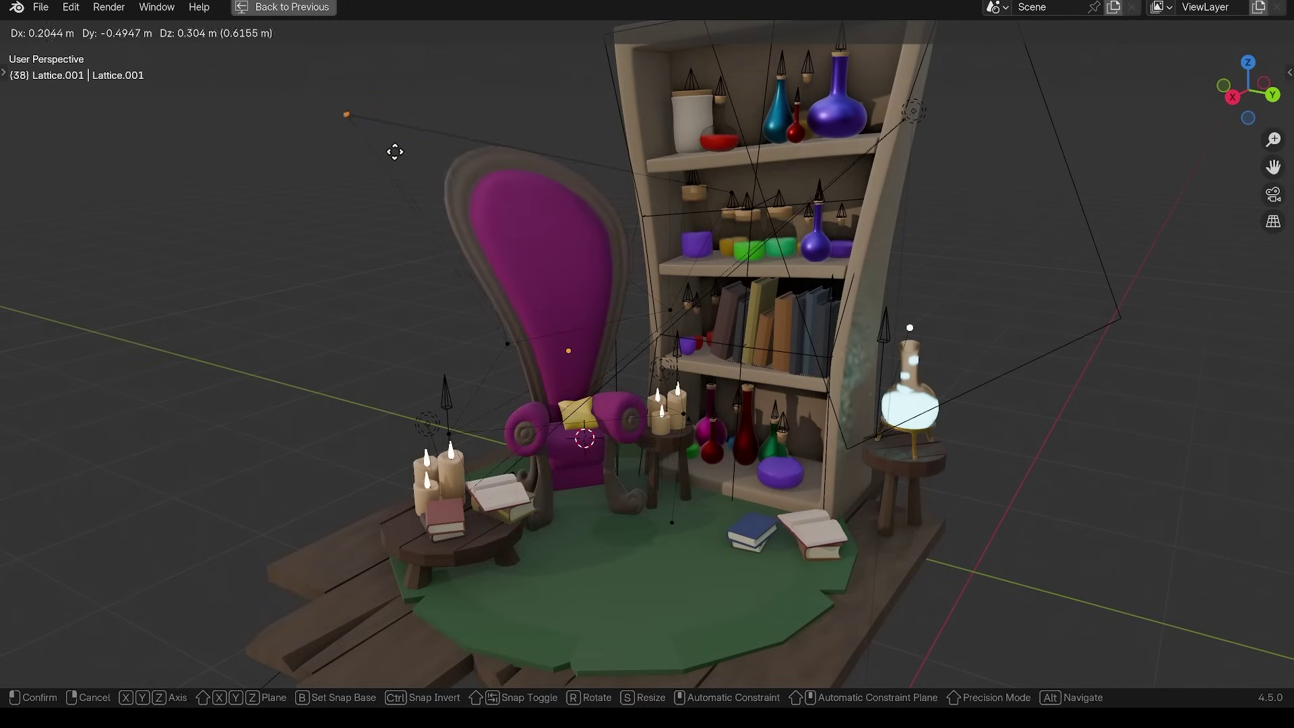
click(398, 156)
- Move more lattice points to tilt the chair's tall back, then orbit around the warped chair
middle_drag(438, 283, 405, 387)
key(g)
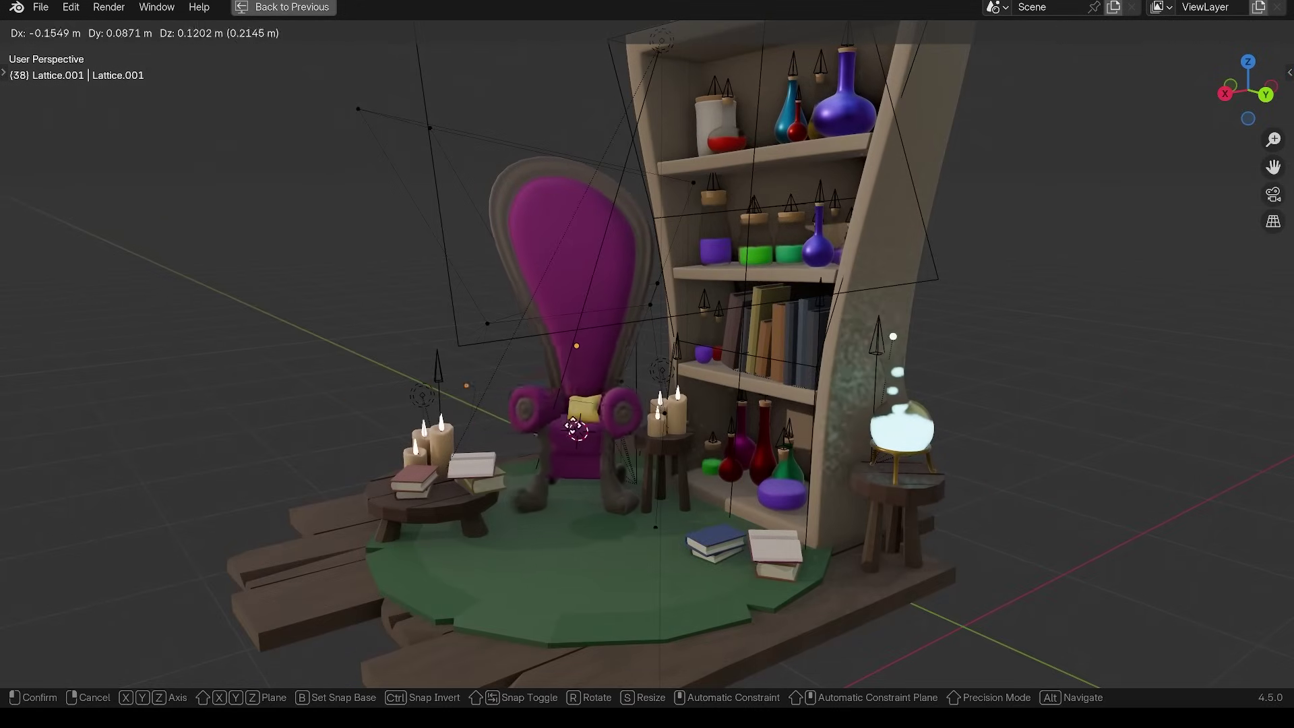
click(616, 463)
middle_drag(616, 463, 701, 488)
middle_drag(557, 398, 817, 440)
scroll(713, 463, down, 3)
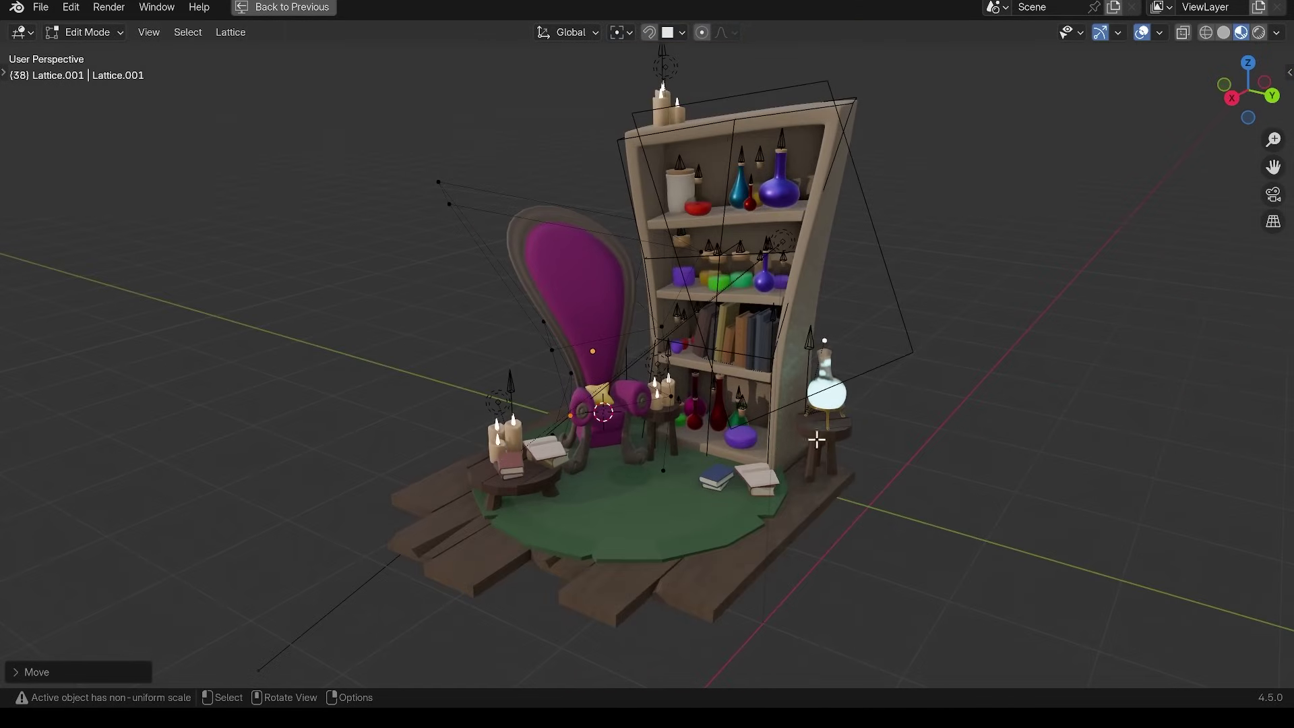
middle_drag(737, 227, 779, 315)
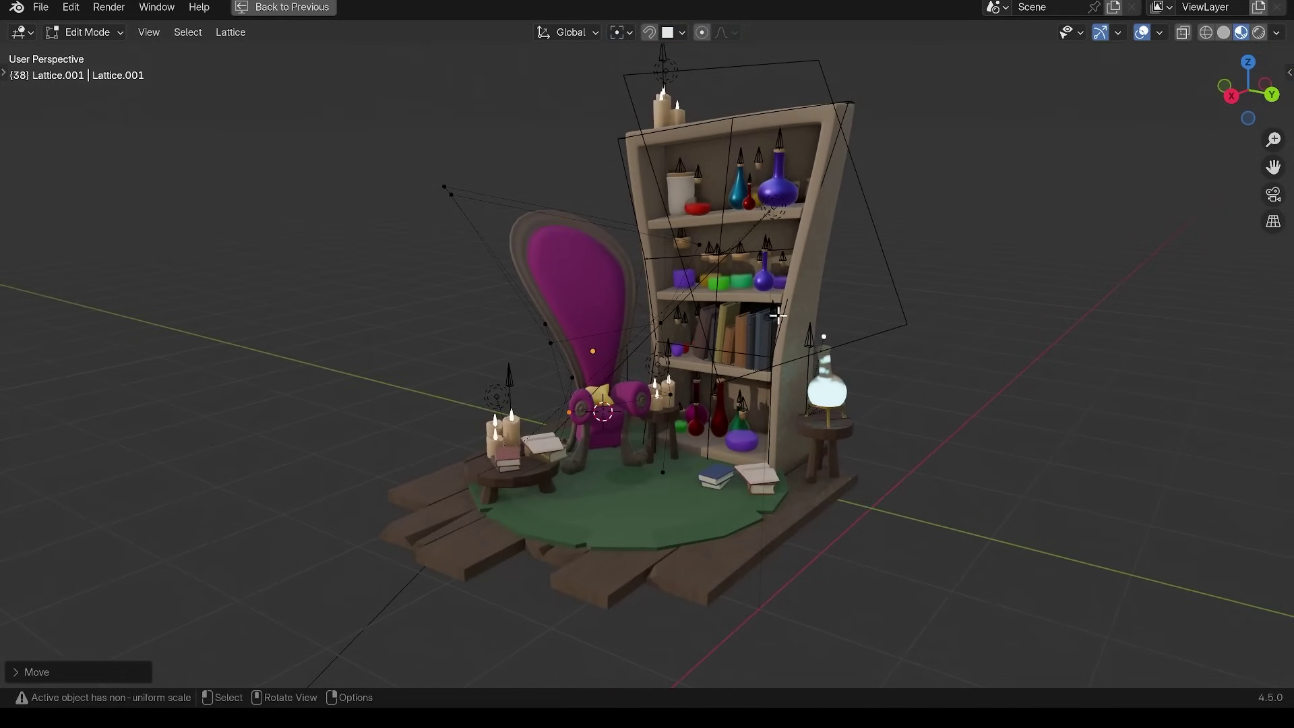
- Switch the viewport to Rendered shading to preview the cozy room's lighting and materials
click(1260, 32)
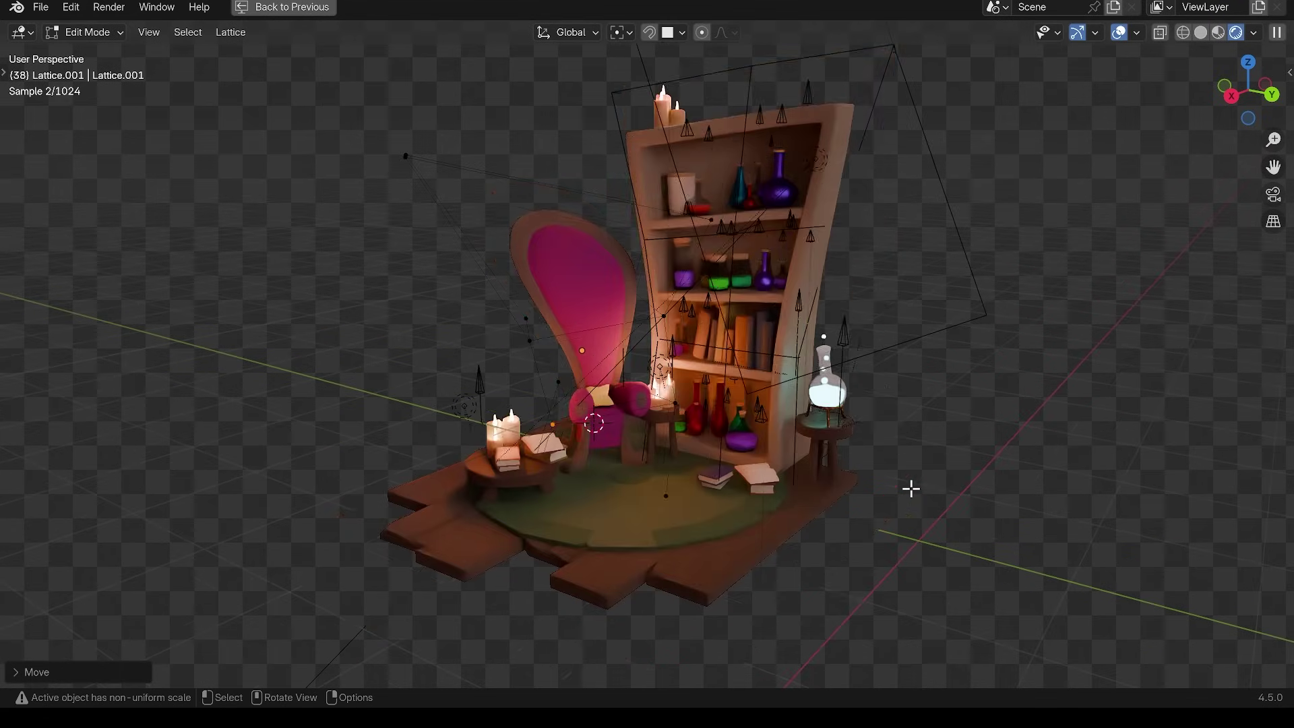